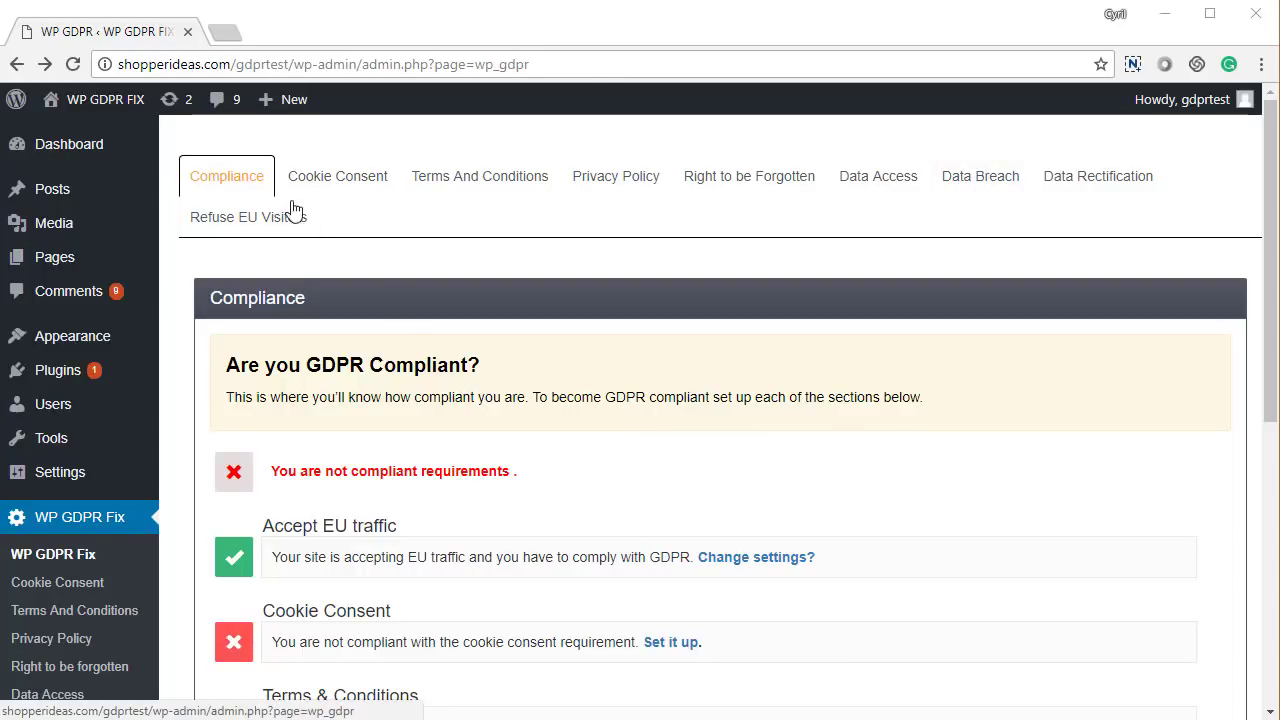
Review the Compliance tab's requirement rows down to Data Breach Notification
scroll(405, 385, down, 1)
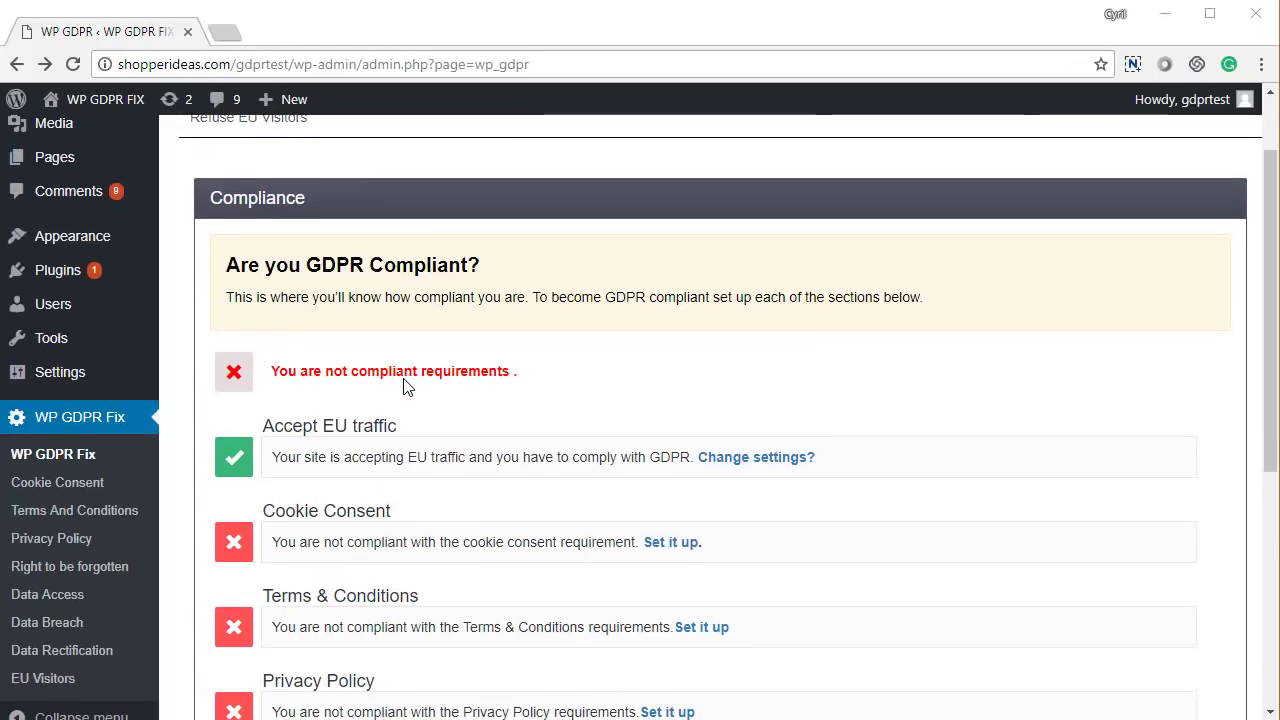
scroll(405, 385, down, 3)
scroll(405, 385, down, 1)
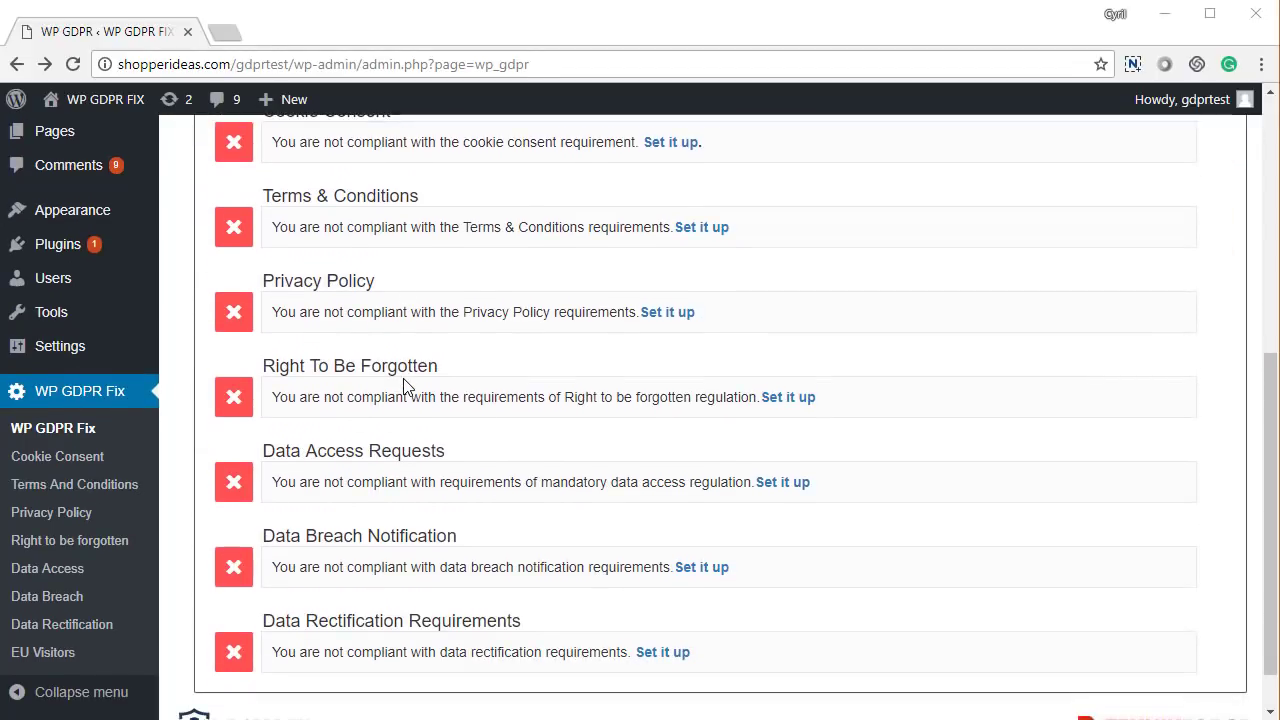
scroll(405, 385, down, 1)
scroll(405, 386, up, 5)
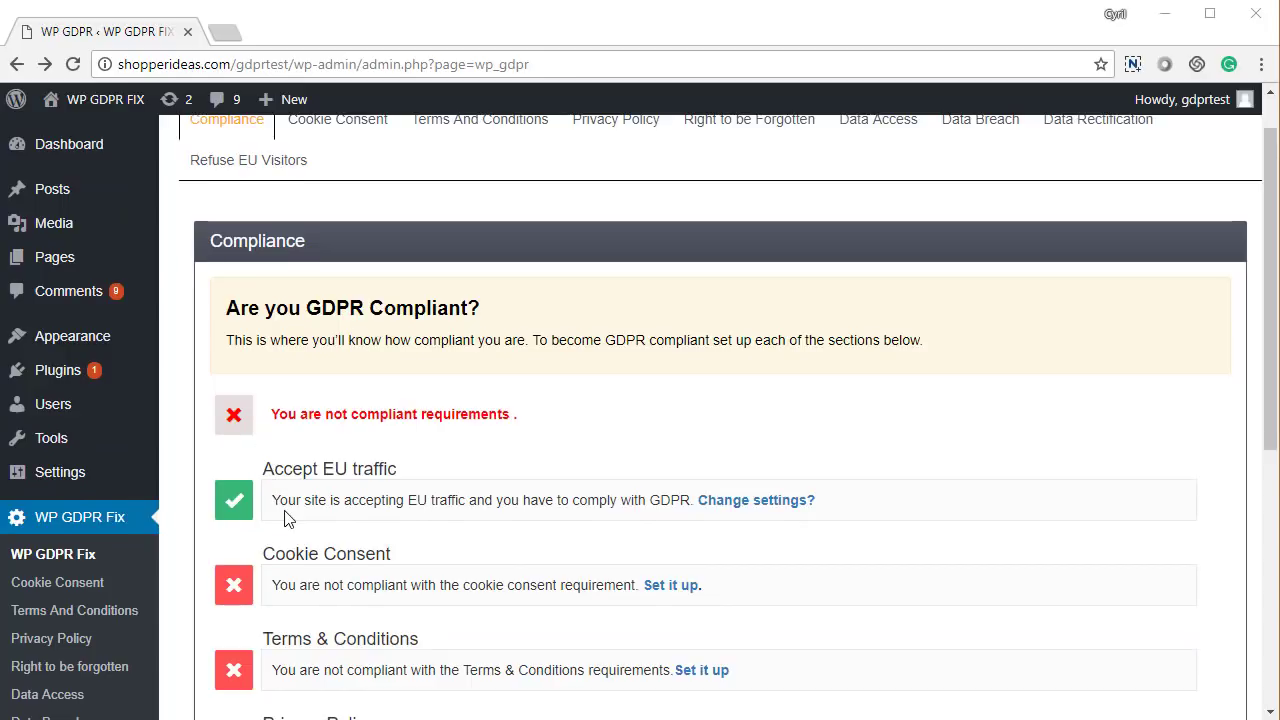
scroll(280, 505, down, 1)
scroll(322, 502, down, 1)
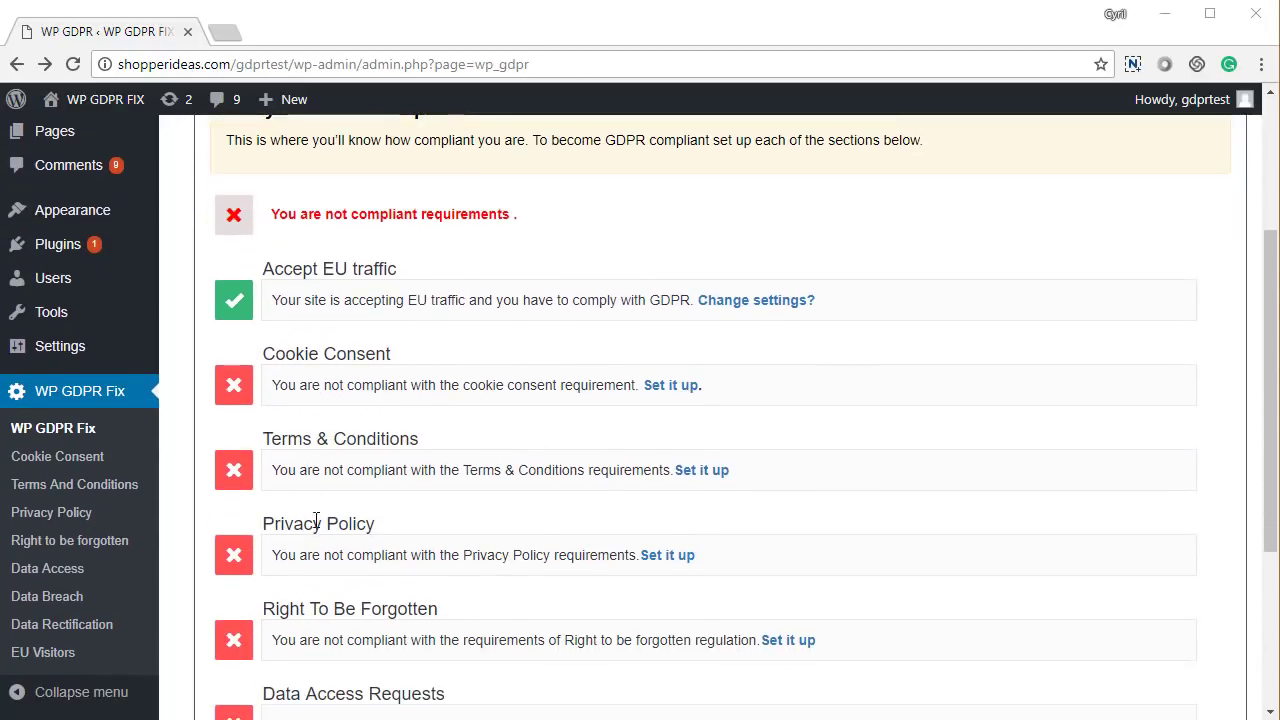
scroll(397, 540, down, 3)
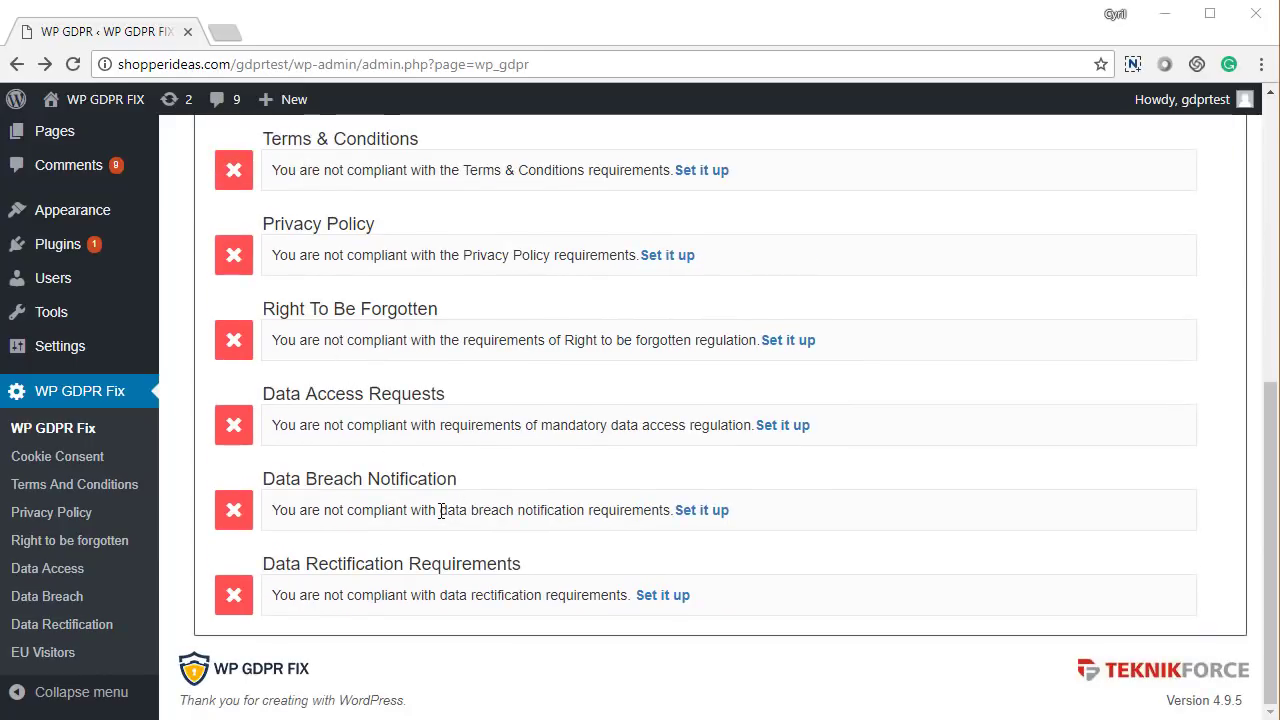
drag(302, 480, 481, 510)
click(360, 555)
drag(305, 563, 523, 580)
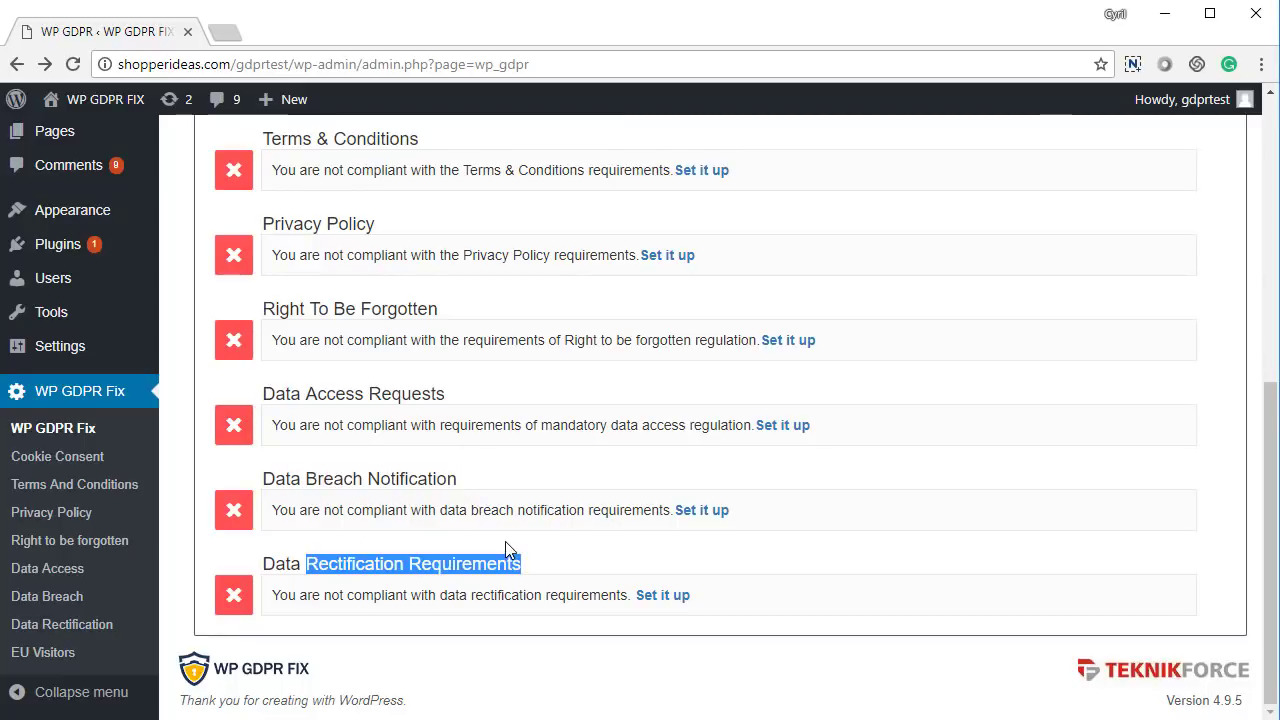
Check the Accept EU traffic requirement, then go to the Cookie Consent settings
scroll(505, 545, down, 1)
scroll(505, 545, up, 3)
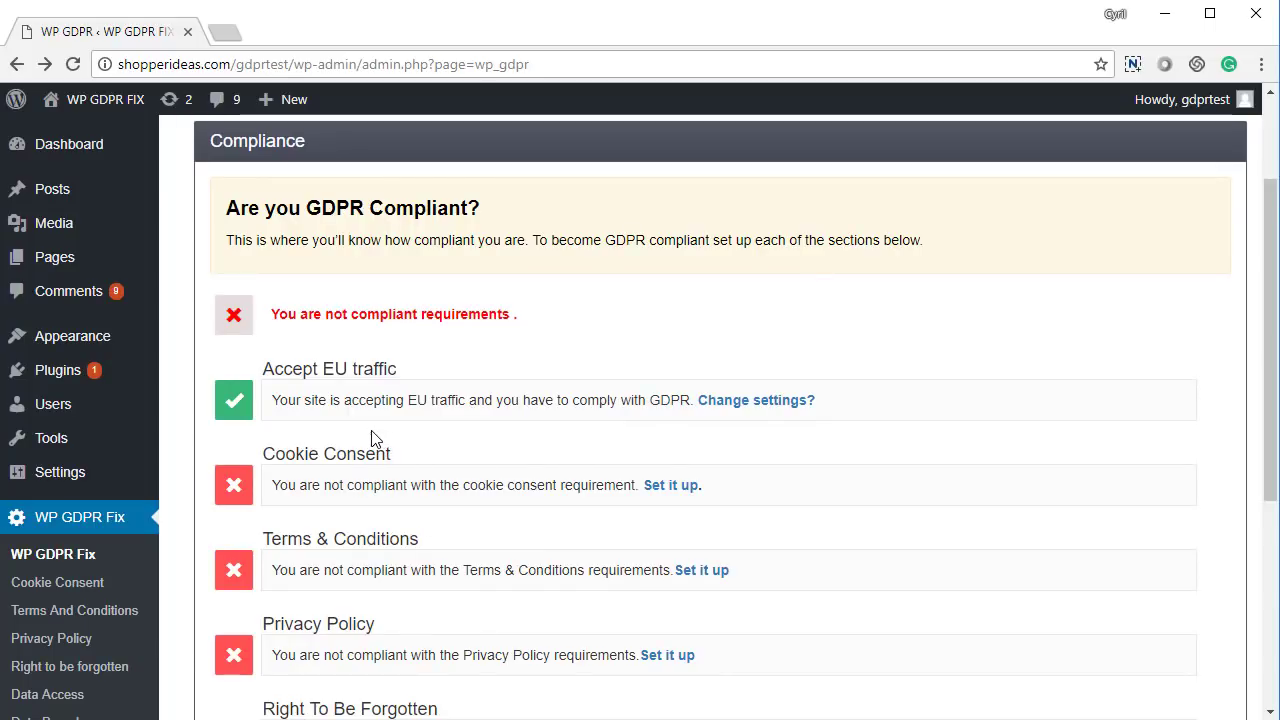
scroll(360, 440, up, 1)
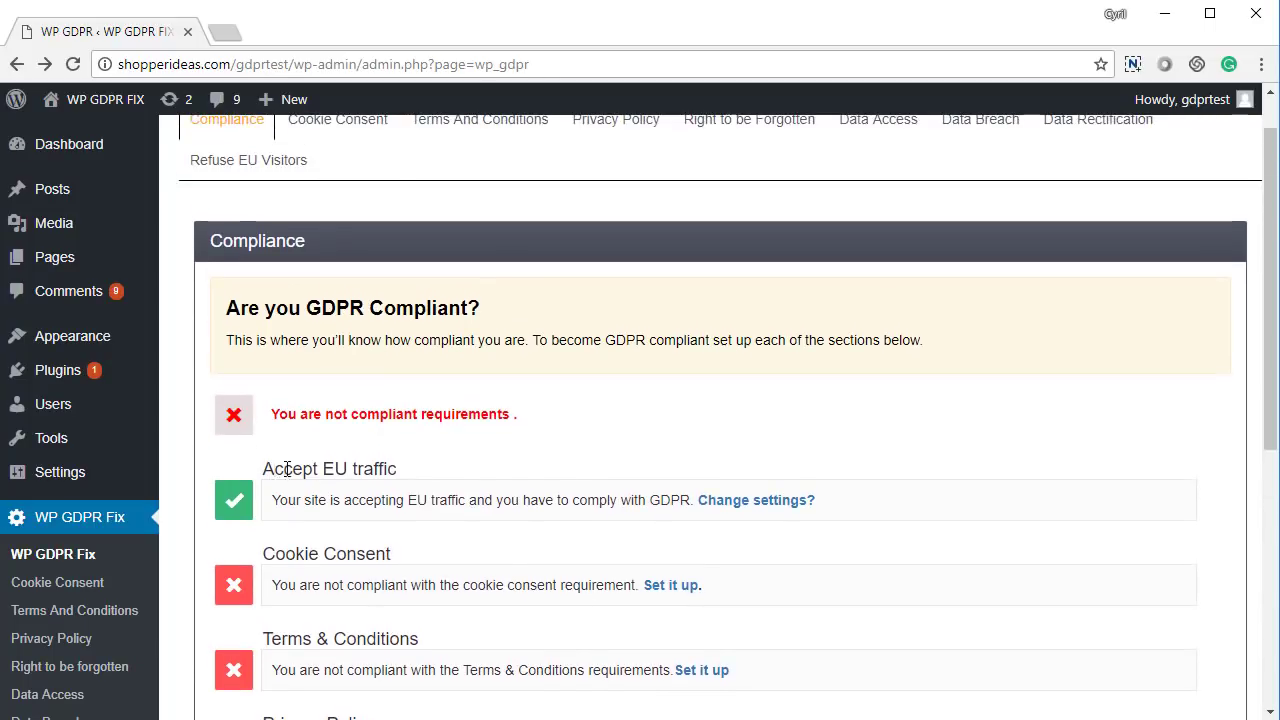
drag(274, 466, 383, 472)
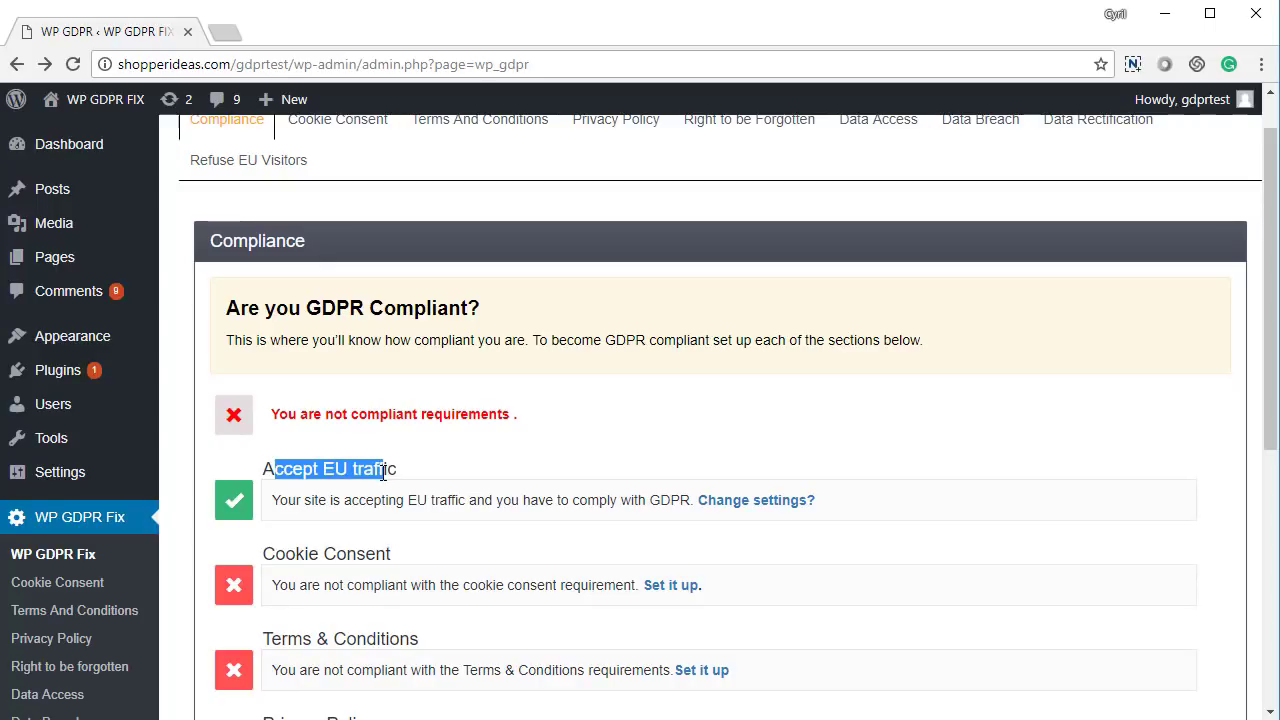
click(381, 472)
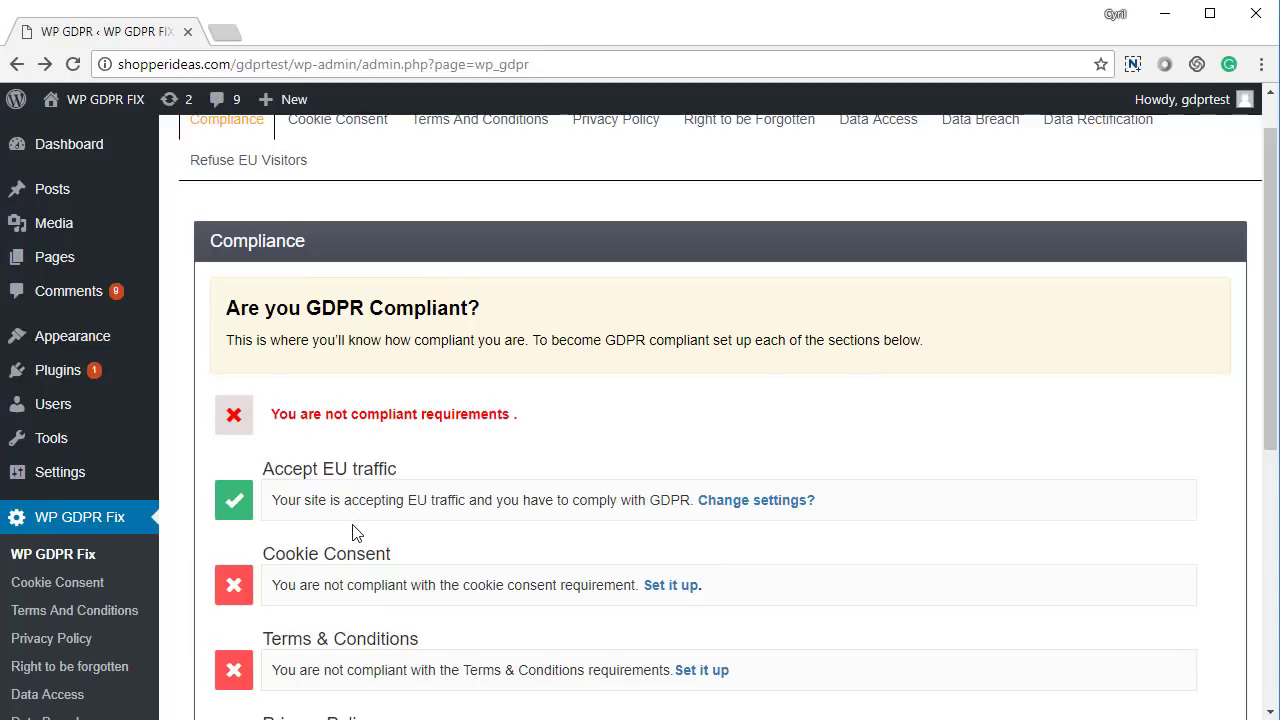
scroll(352, 533, up, 1)
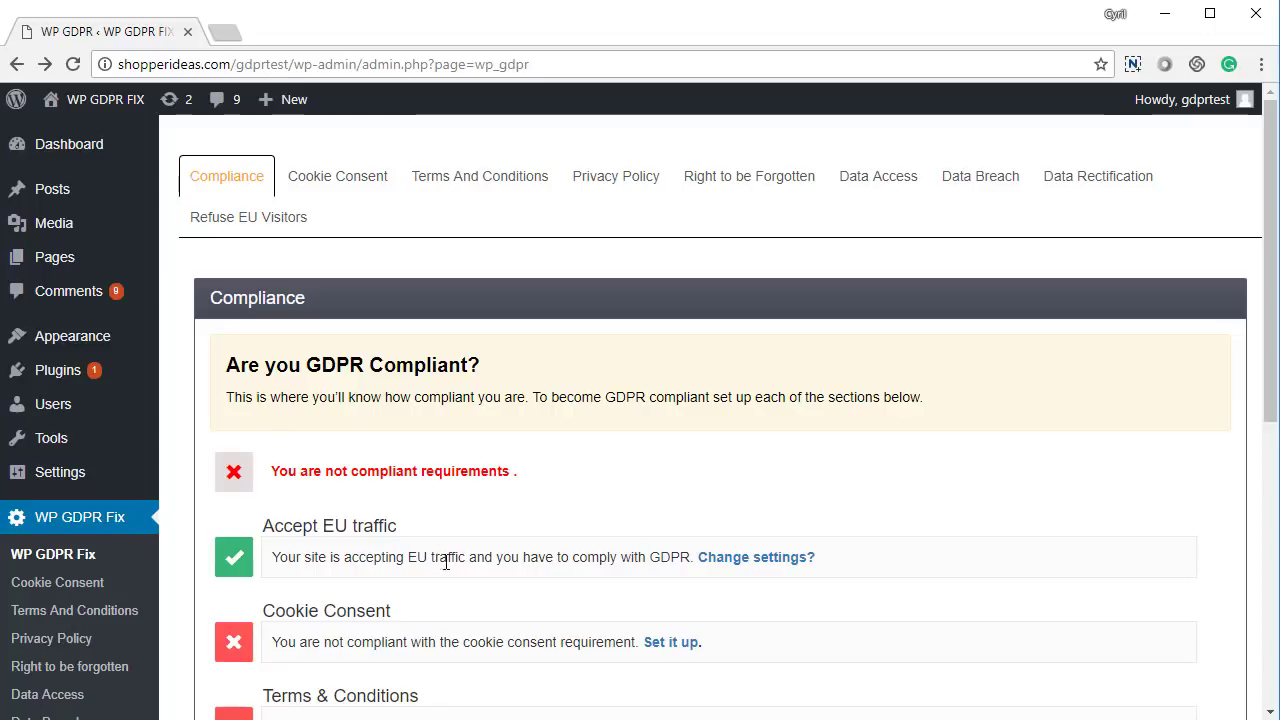
click(672, 642)
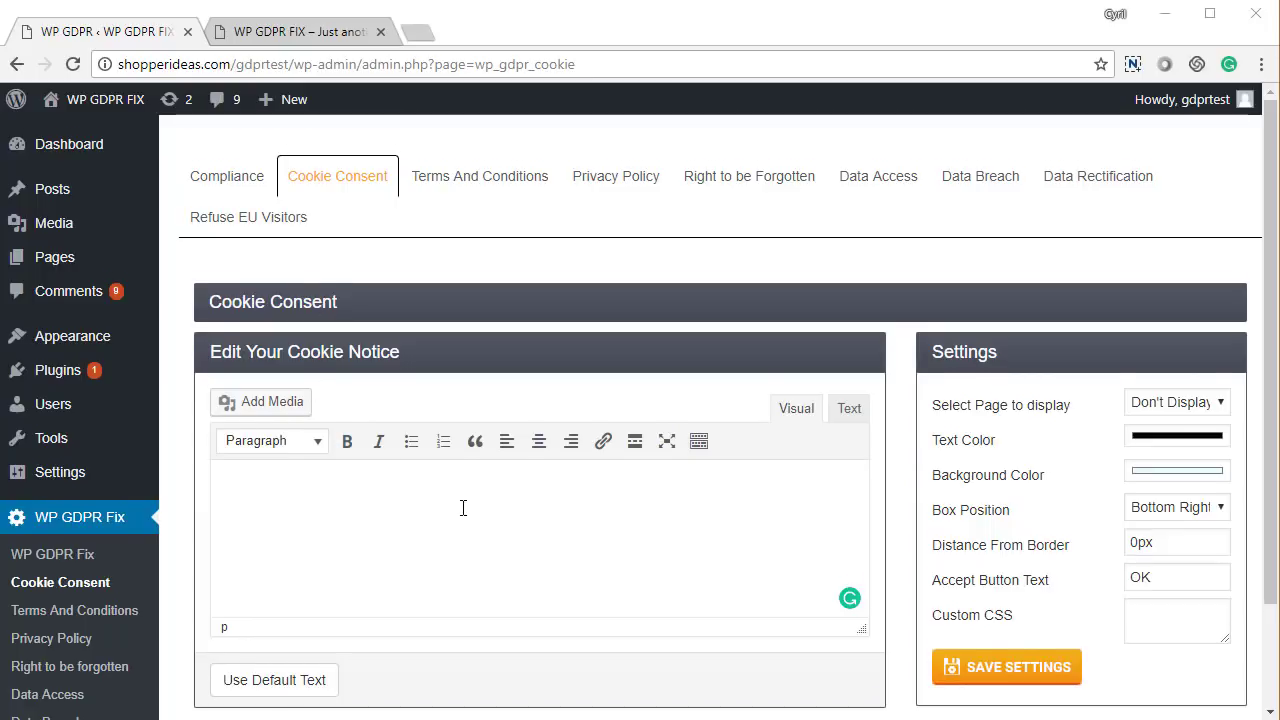
Review the notice display options, leaving text colour and Bottom Right position unchanged
scroll(463, 508, down, 2)
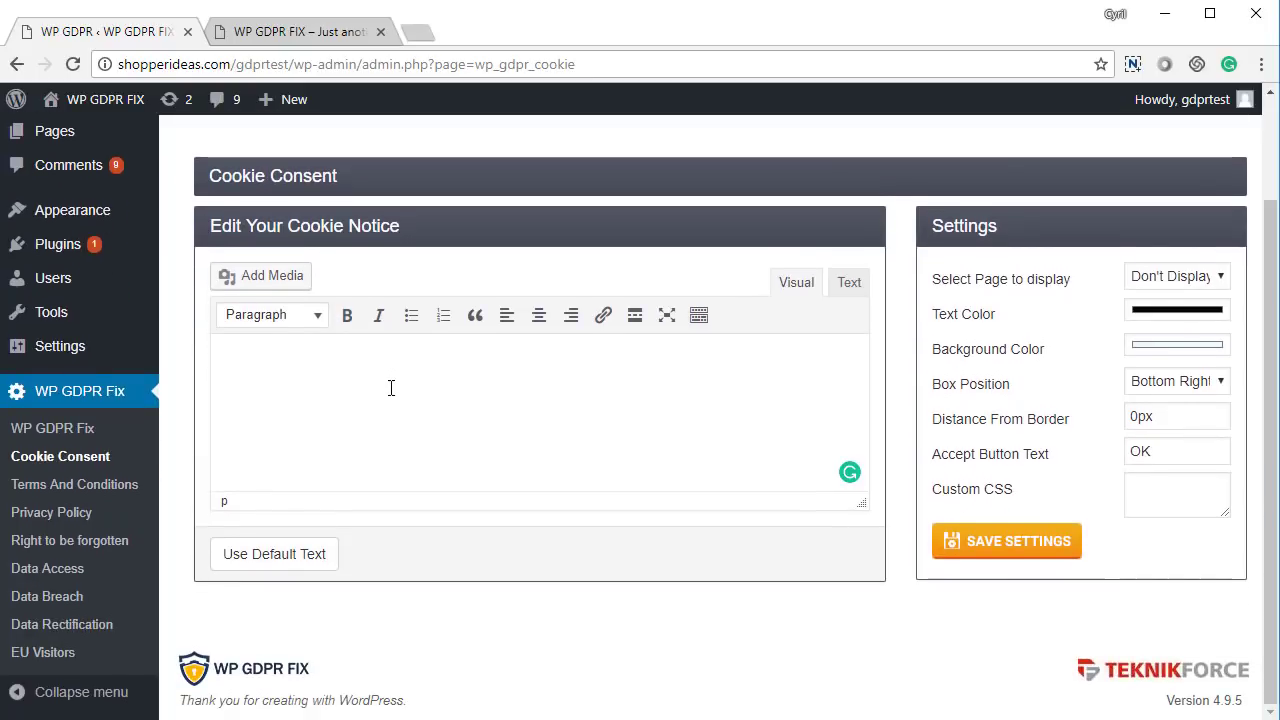
click(1176, 279)
click(1176, 279)
click(1174, 318)
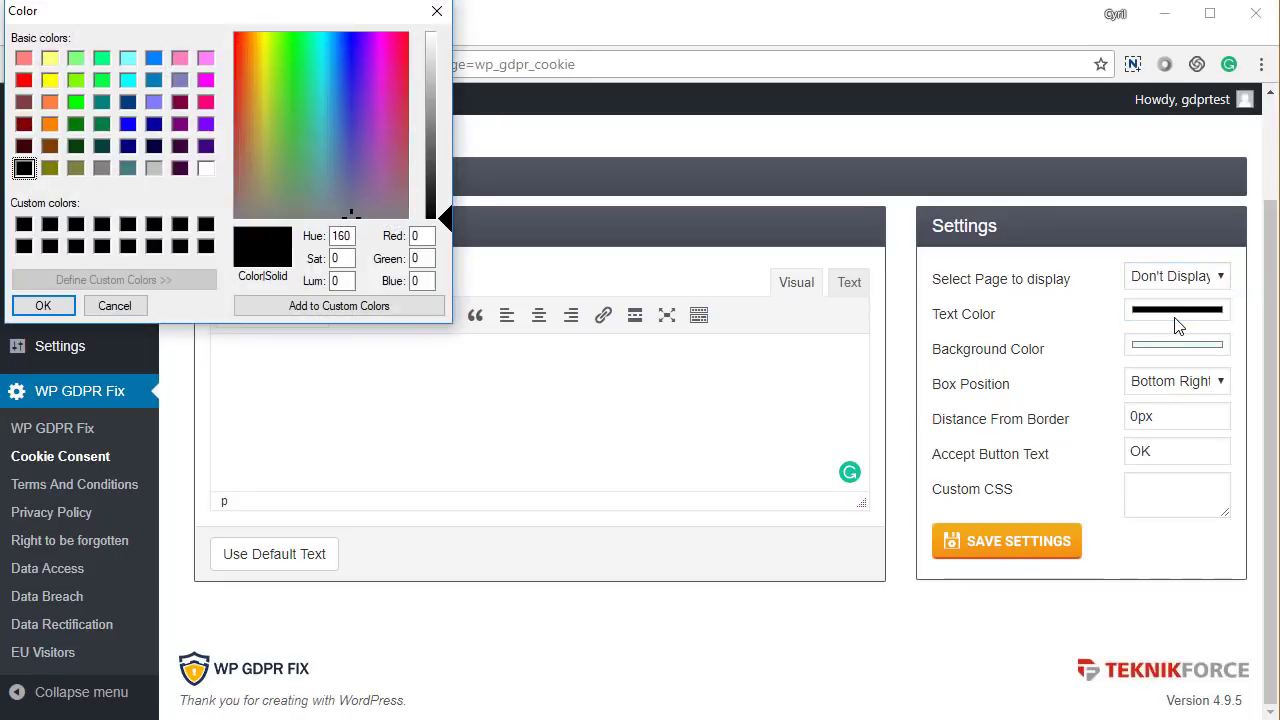
click(440, 12)
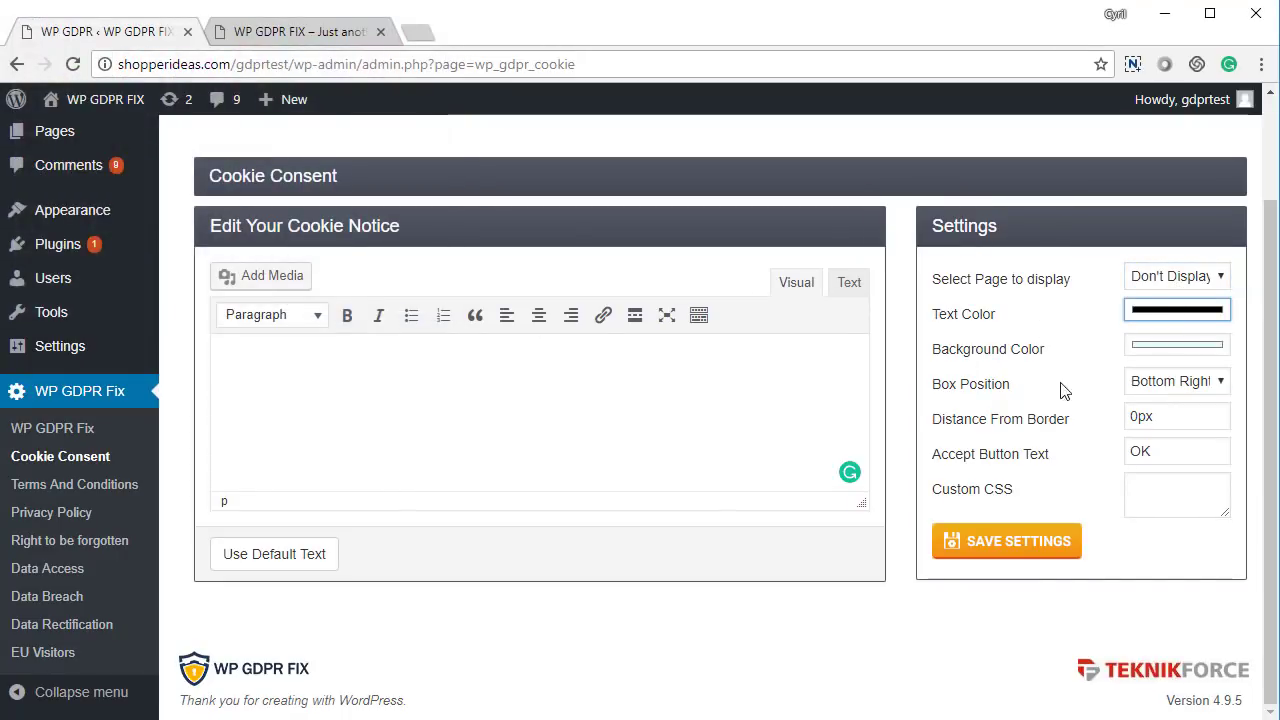
click(1166, 386)
click(1164, 390)
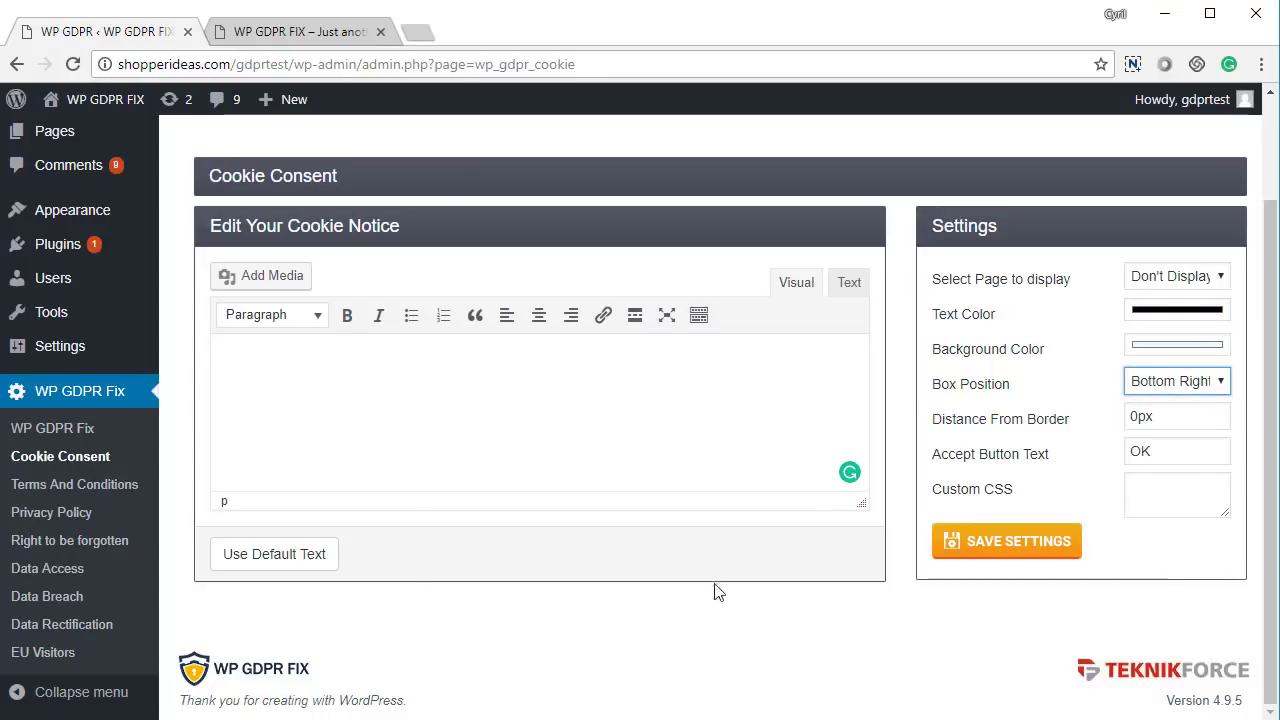
Fill the notice with the default cookie text, show it on All Pages, and save
click(313, 566)
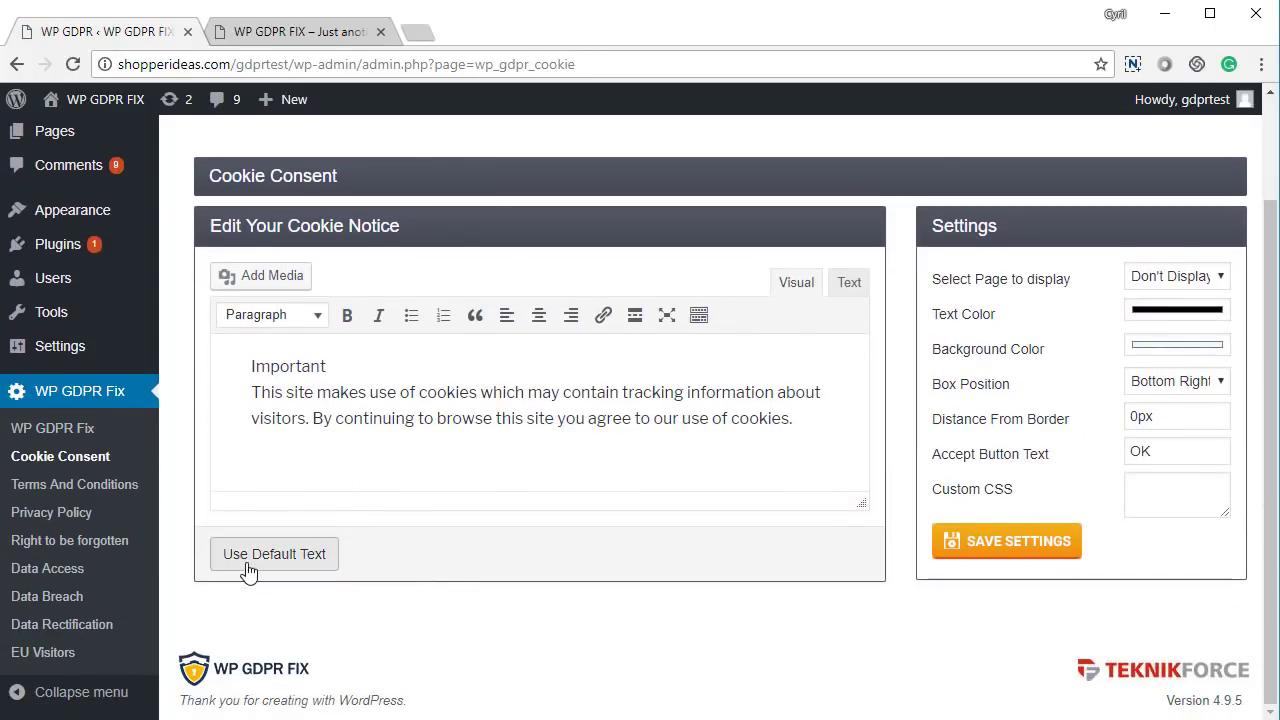
drag(274, 392, 426, 420)
click(520, 420)
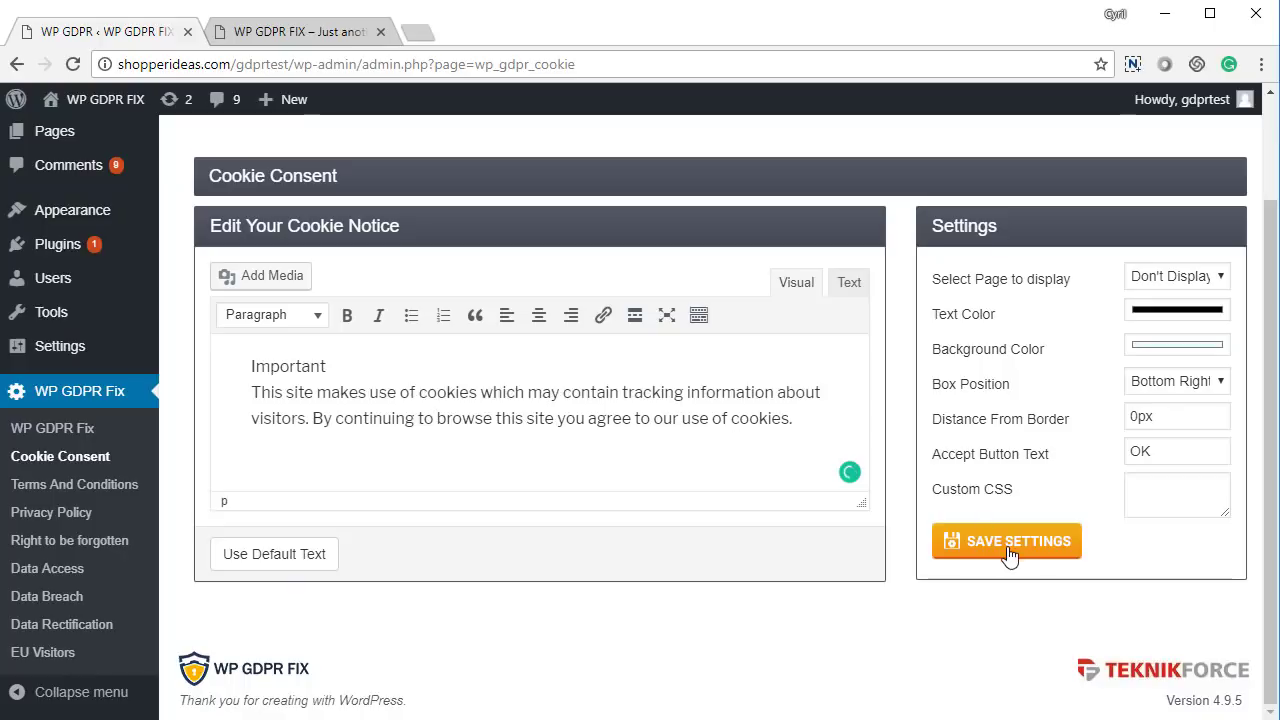
click(1175, 276)
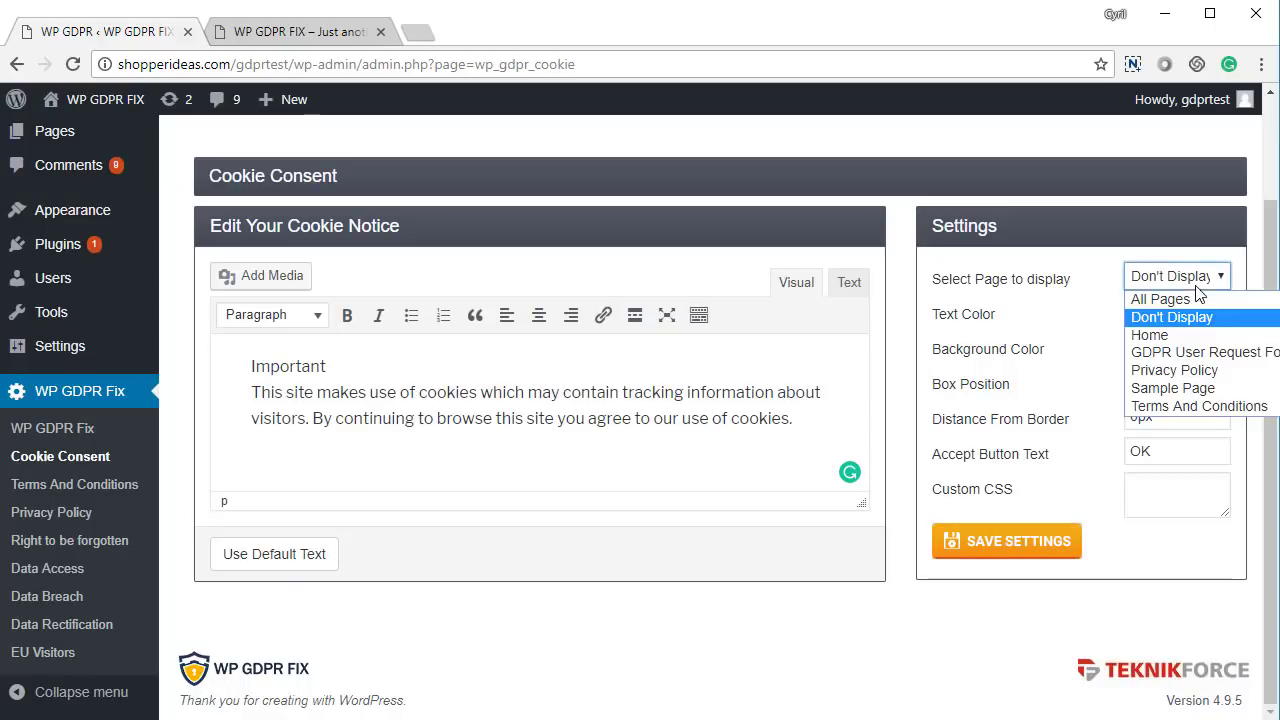
click(1160, 294)
click(990, 552)
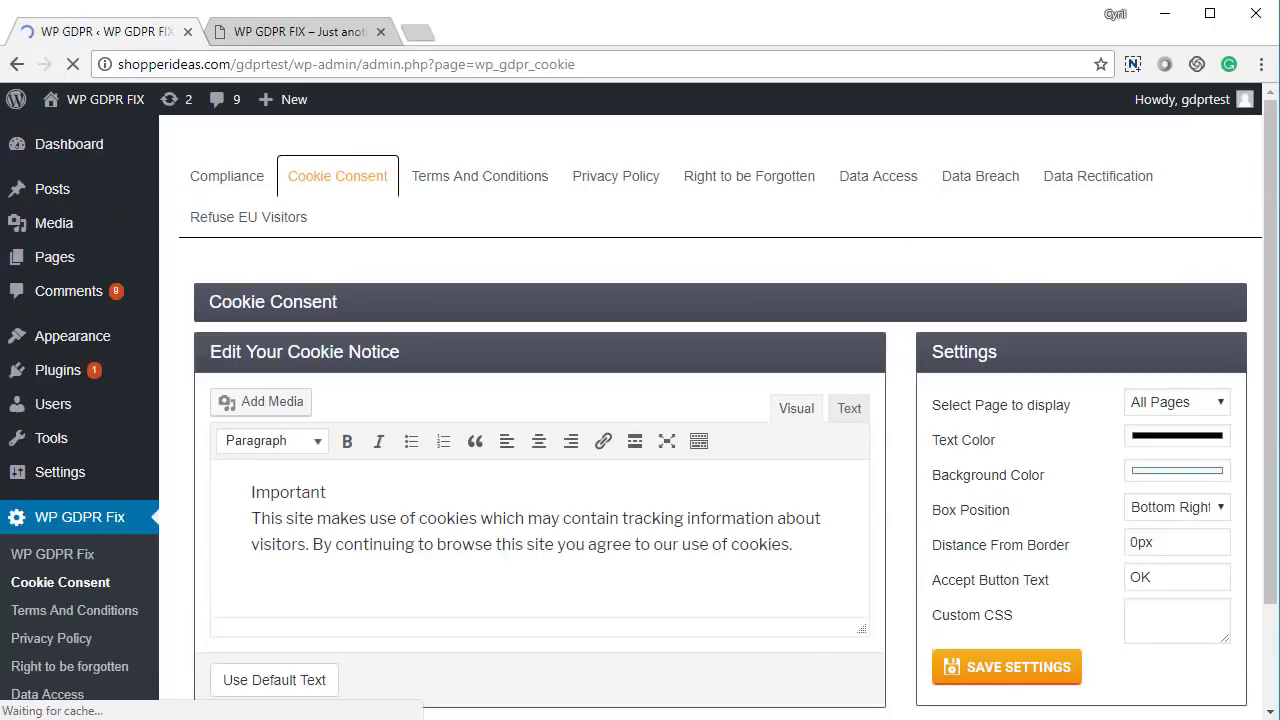
key(ctrl+Tab)
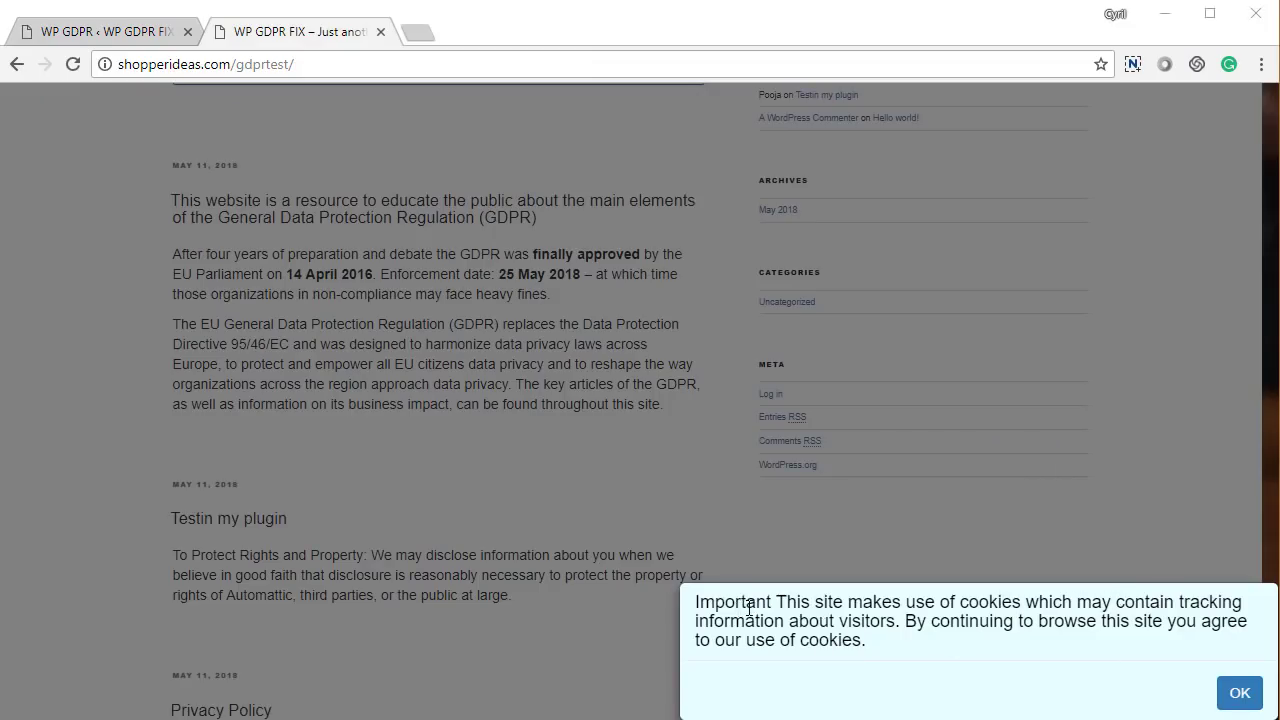
Accept the cookie banner on the live site so it disappears, then go back to the admin
drag(746, 605, 857, 640)
click(857, 640)
drag(797, 603, 894, 646)
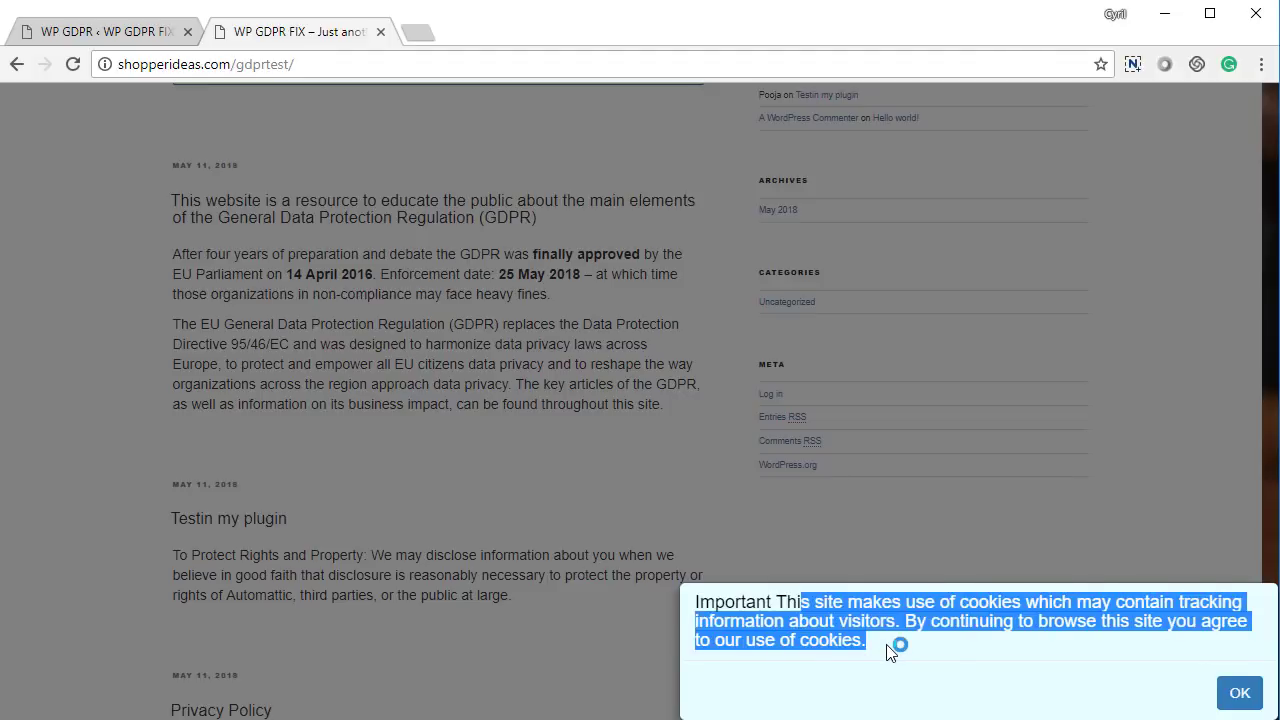
click(934, 658)
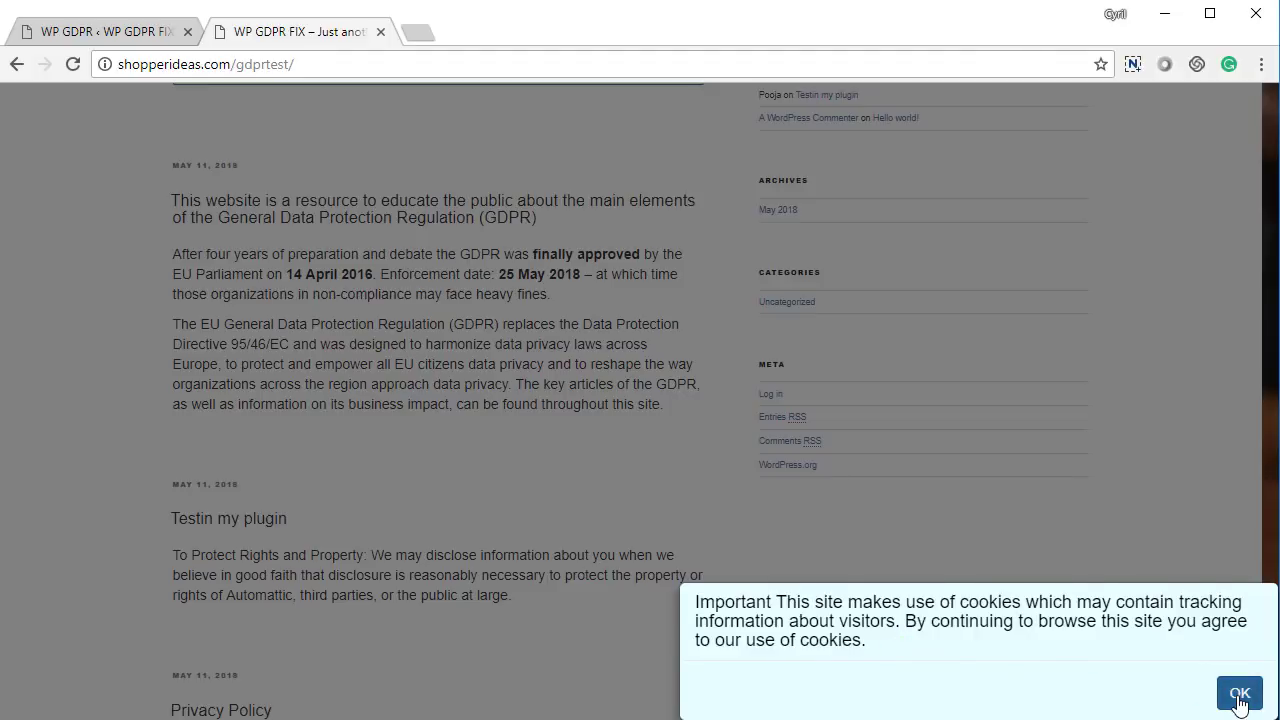
click(1239, 698)
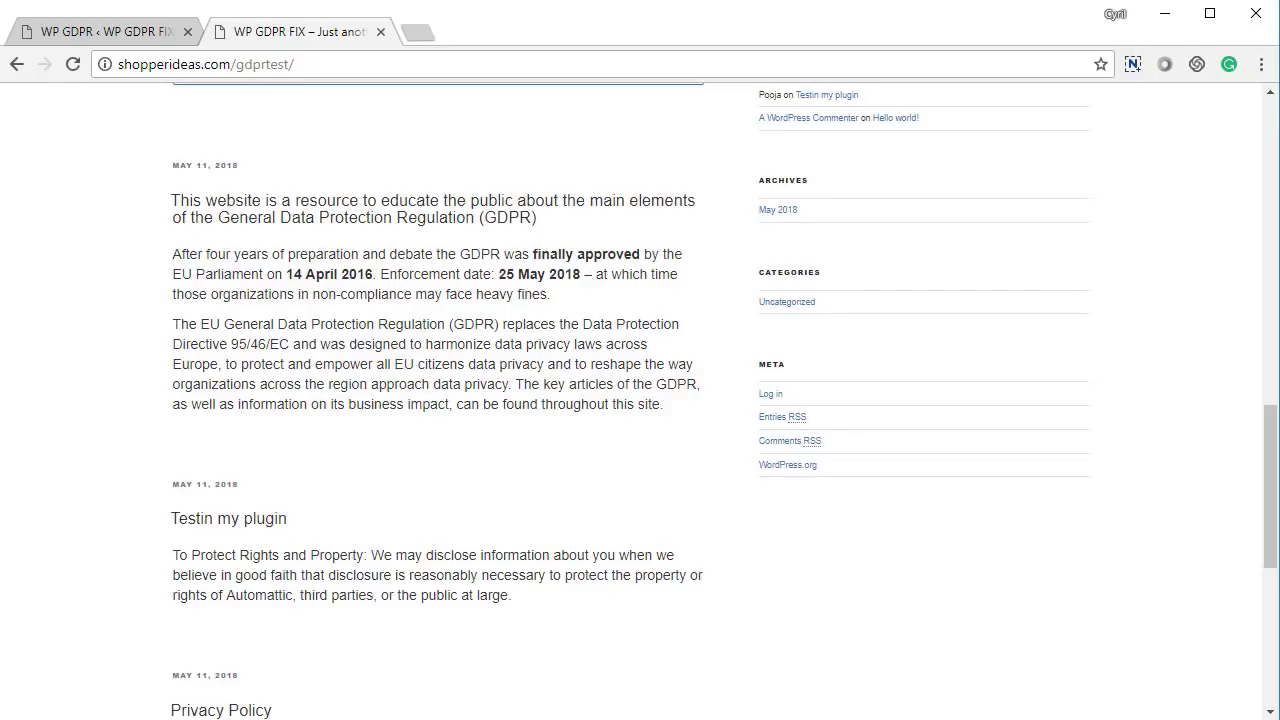
click(100, 31)
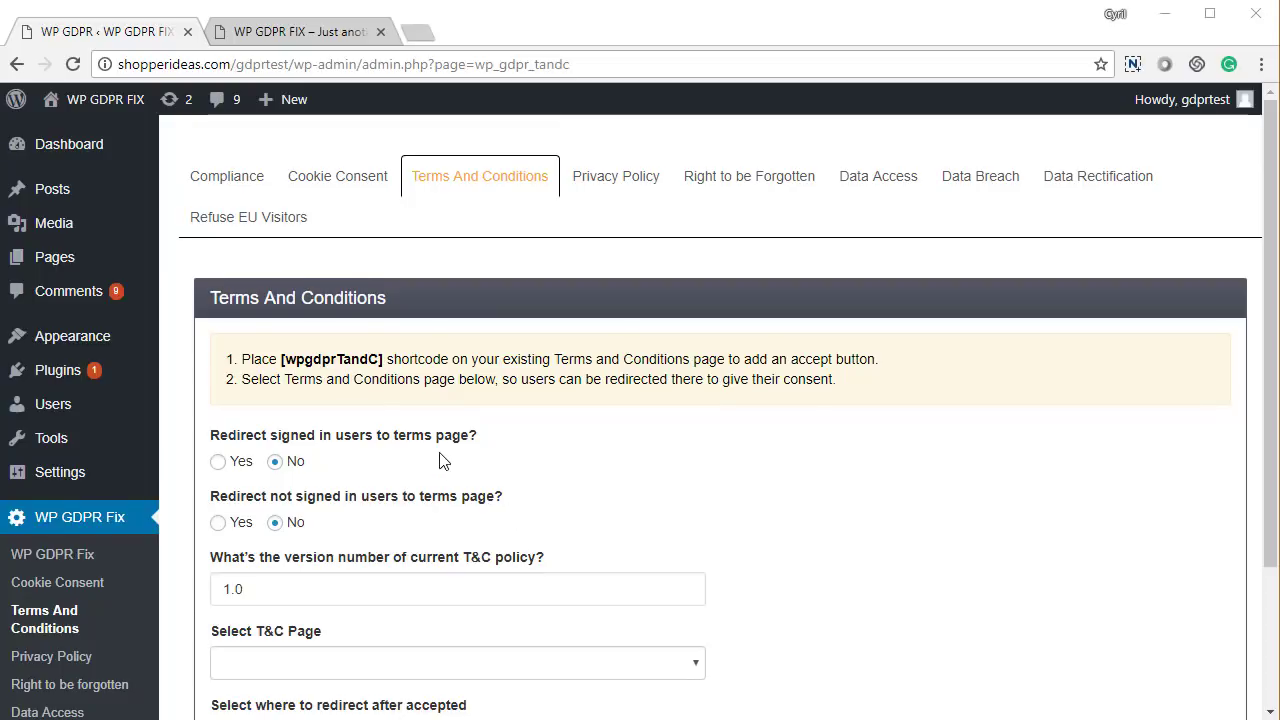
Review the signed-in and visitor redirect options and the 1.0 T&C policy version
scroll(390, 443, down, 1)
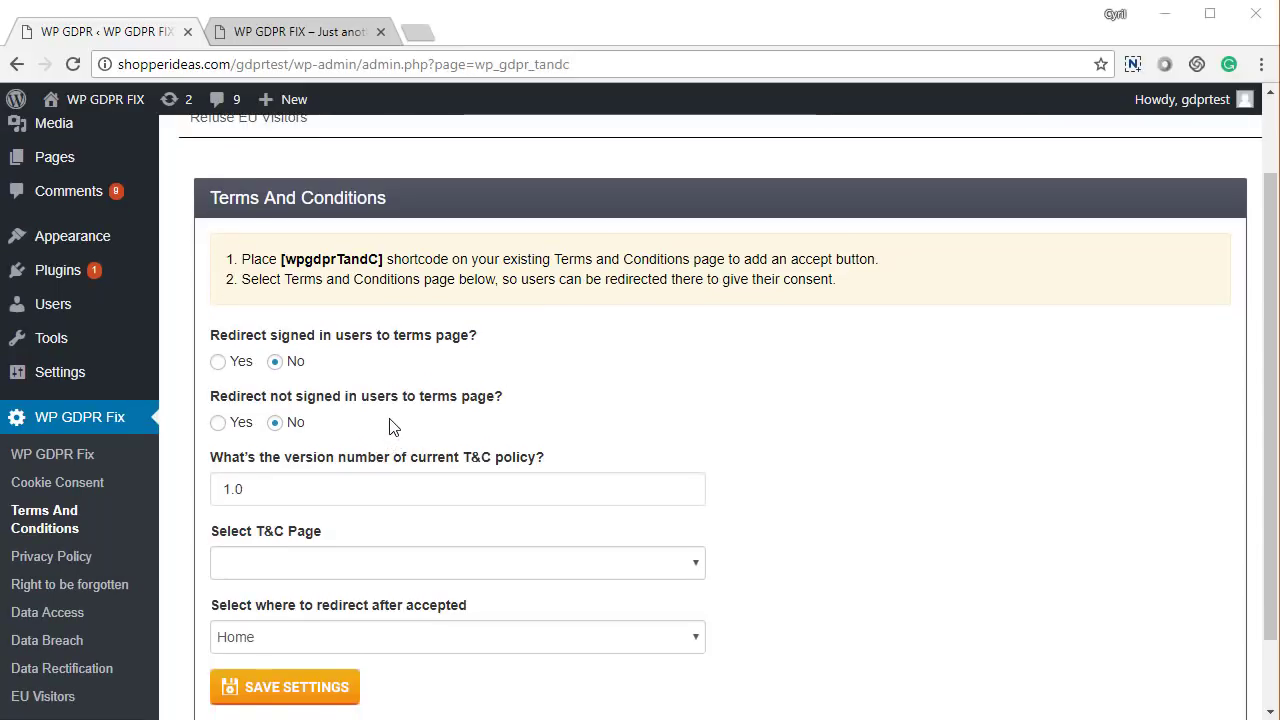
scroll(394, 420, down, 1)
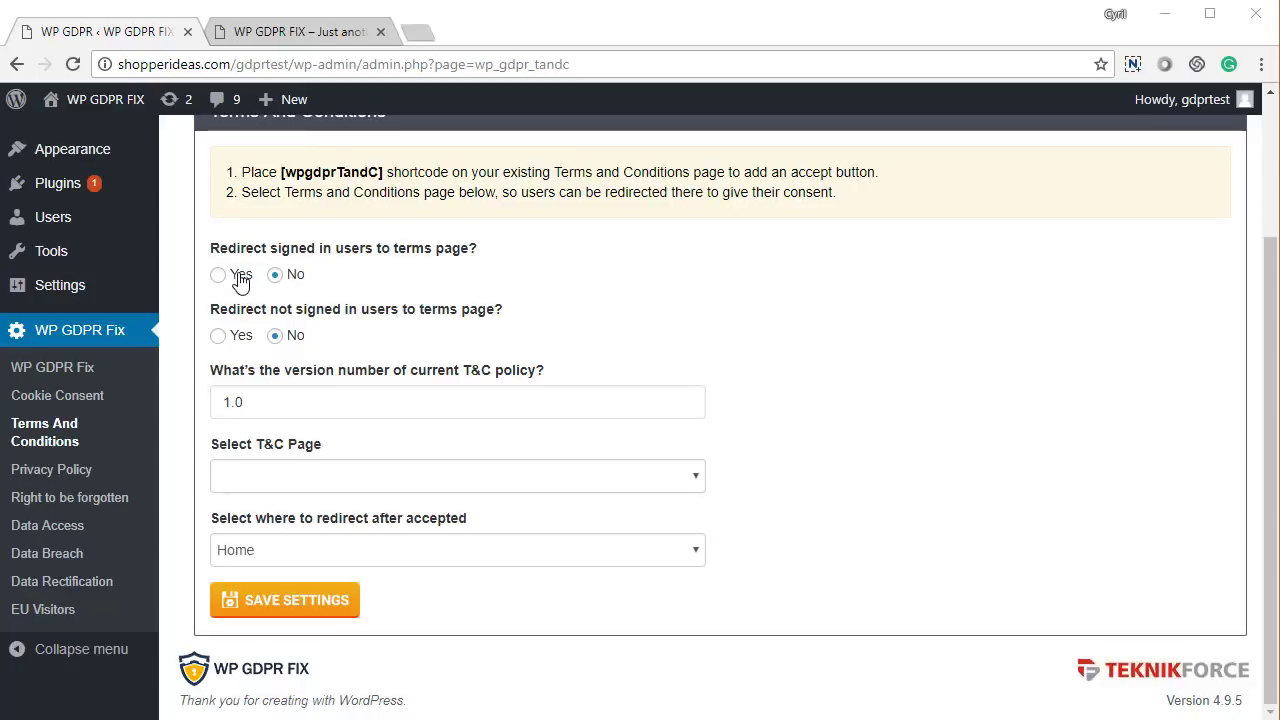
drag(282, 248, 383, 252)
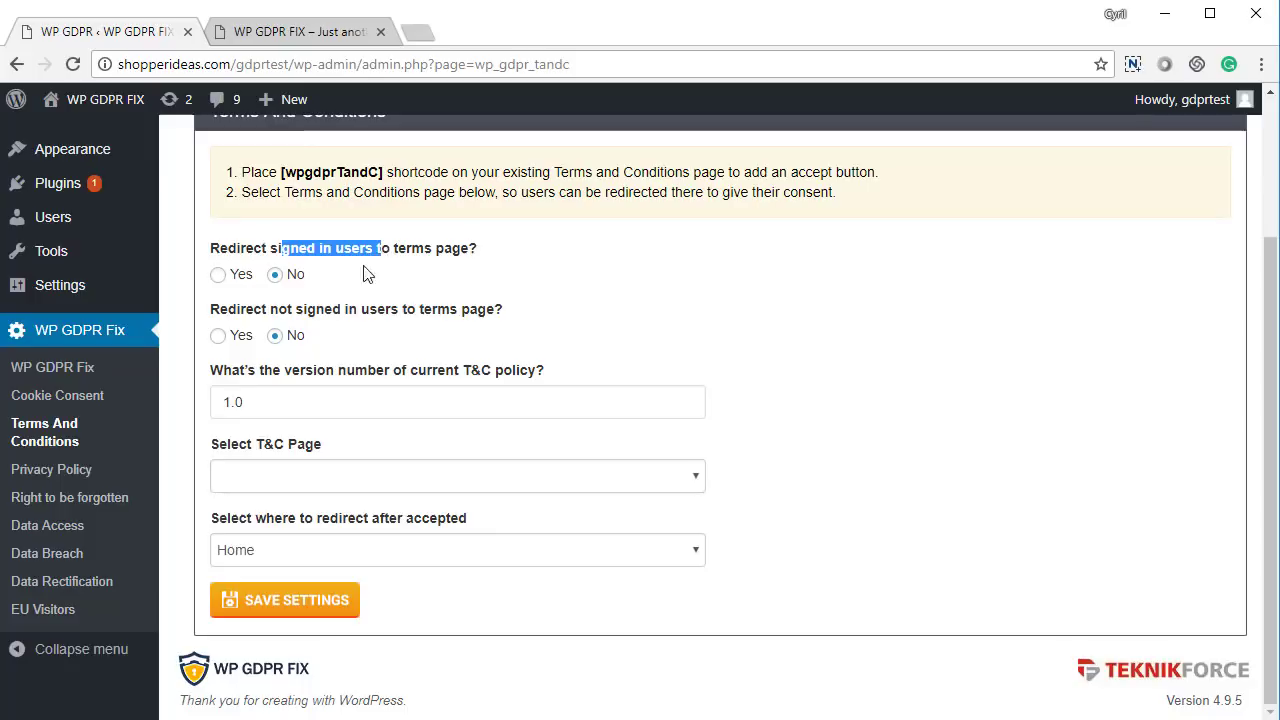
drag(245, 310, 370, 312)
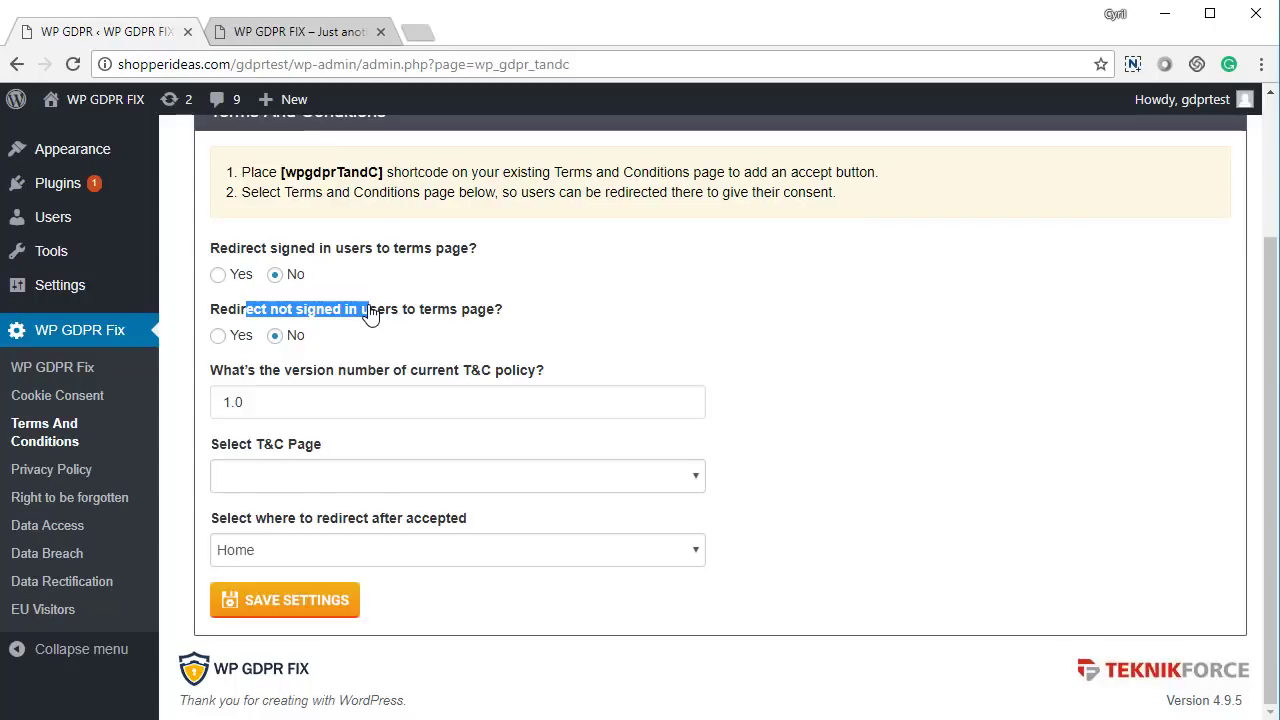
drag(303, 412, 209, 423)
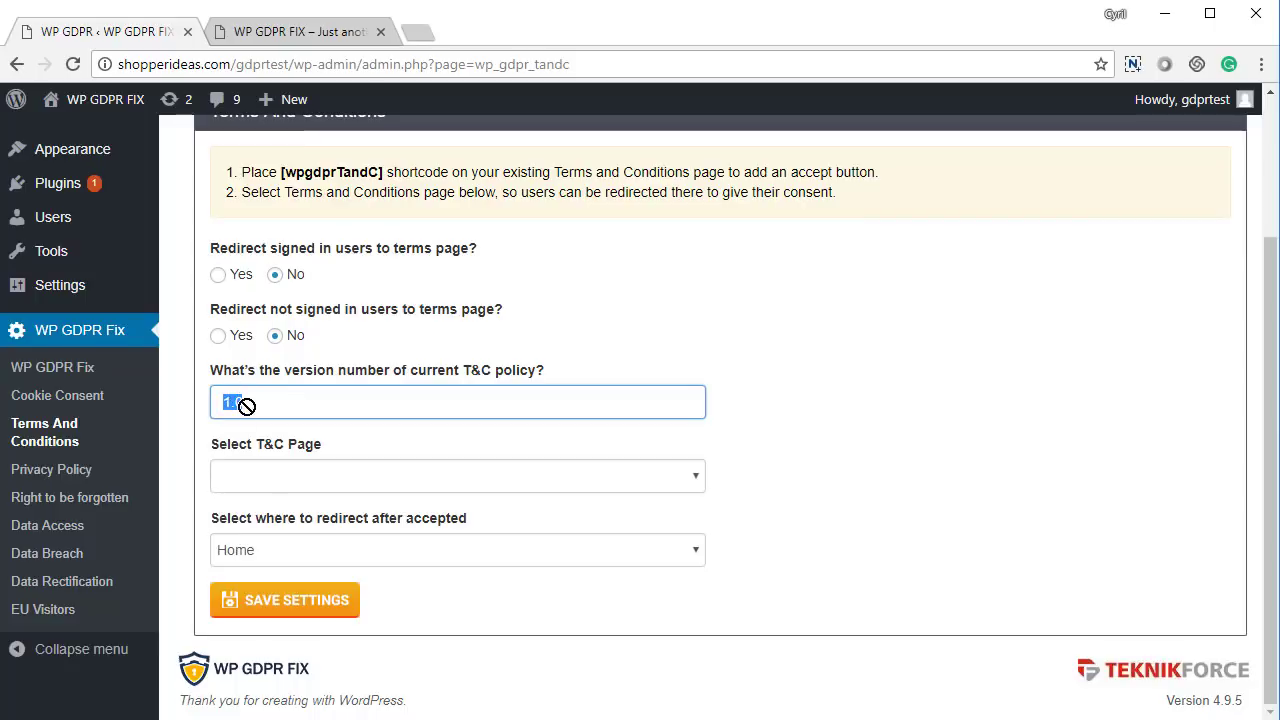
click(253, 404)
Set the T&C page to Terms And Conditions, keep the redirect on Home, and save
click(280, 480)
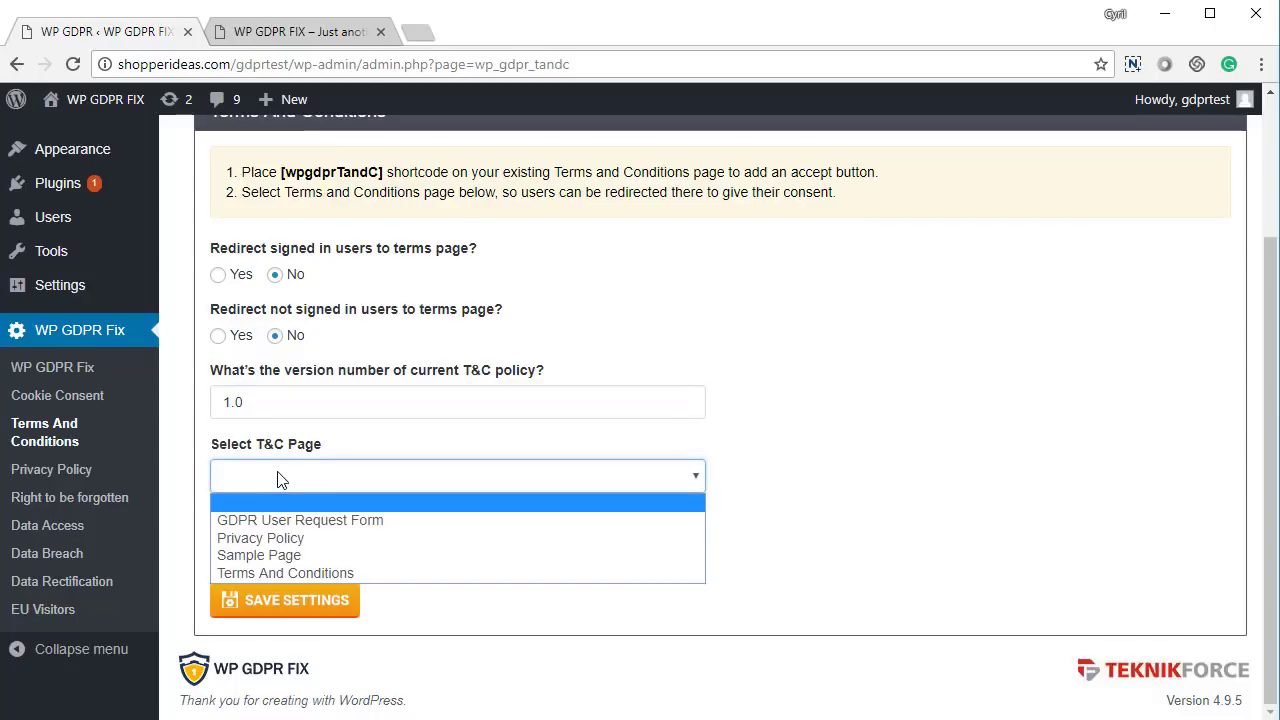
click(290, 574)
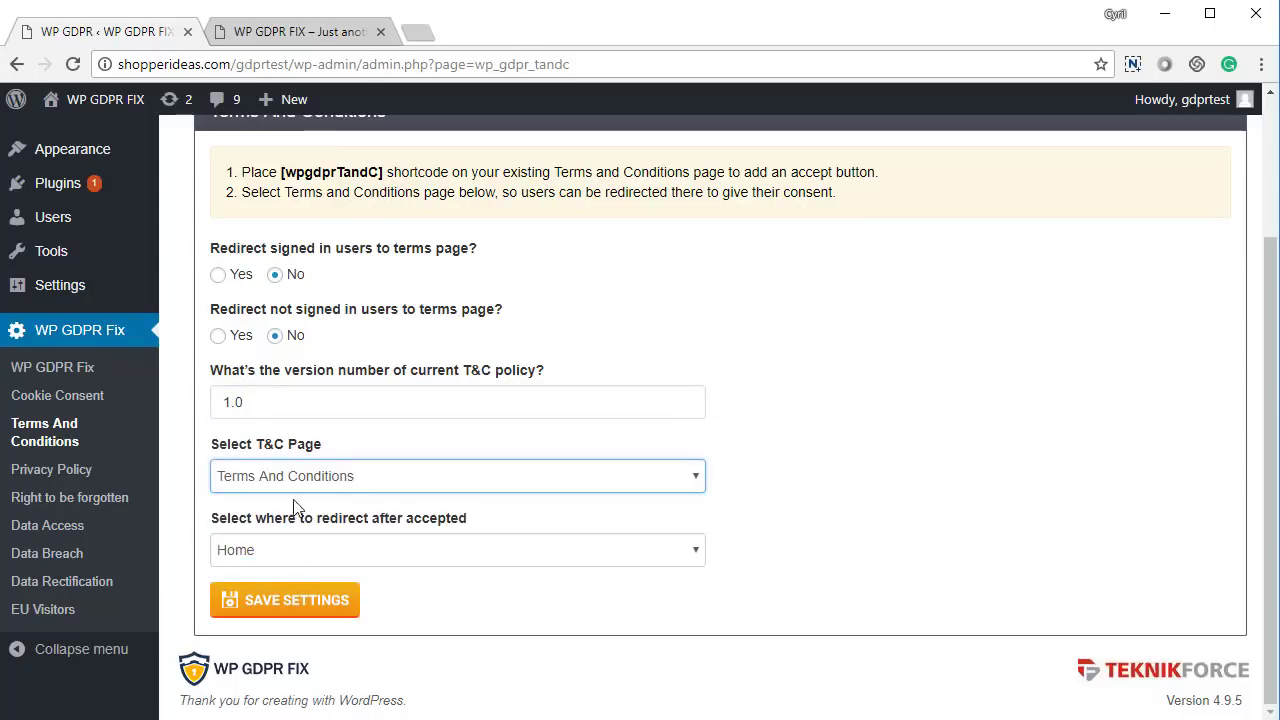
click(316, 554)
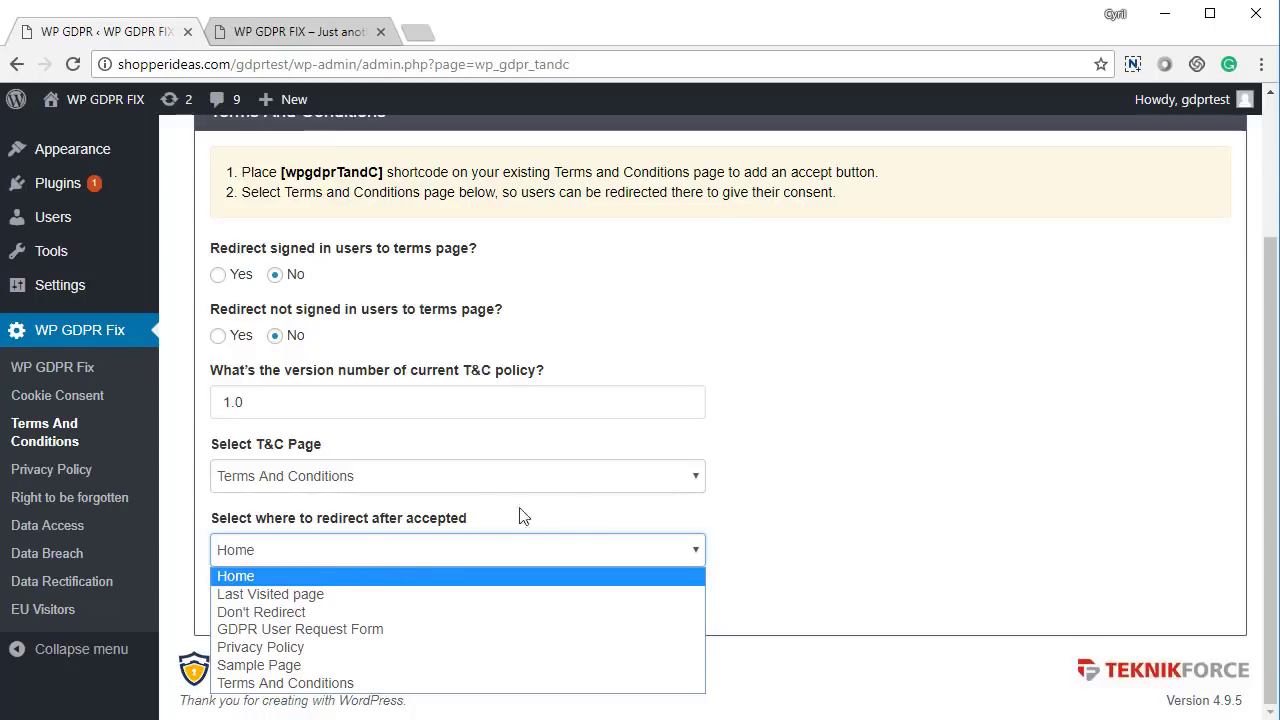
click(850, 494)
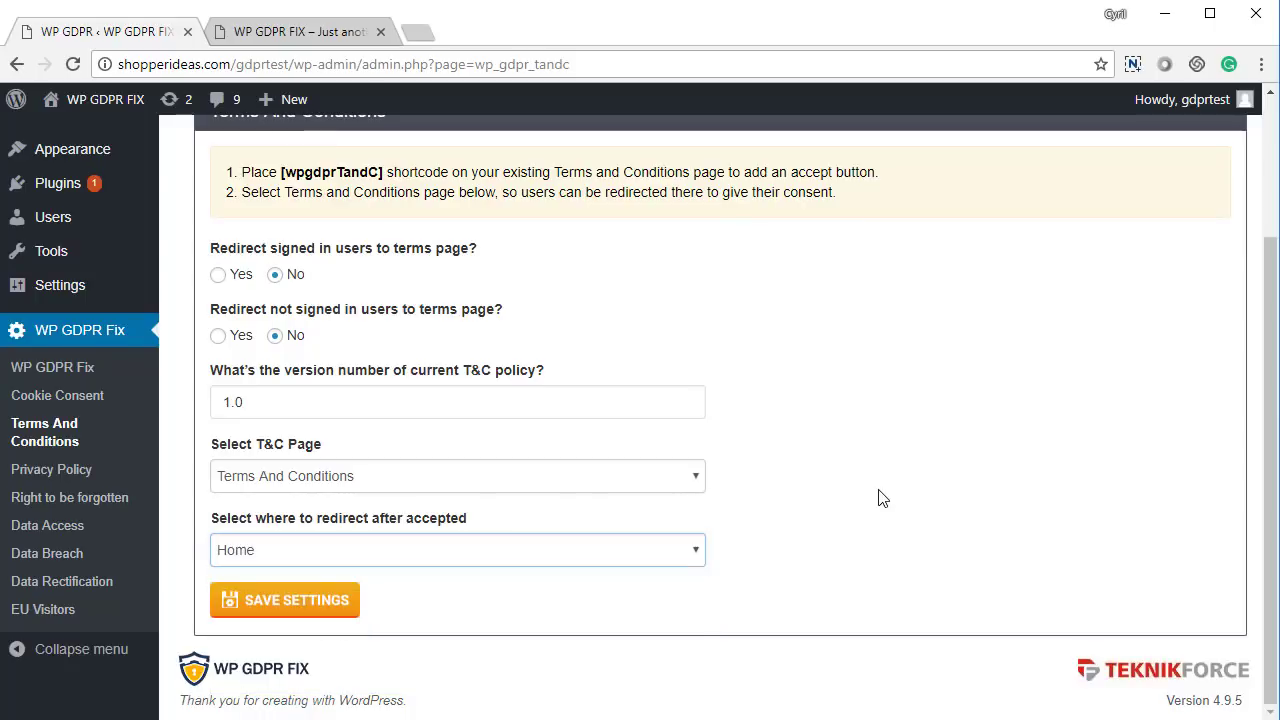
click(316, 603)
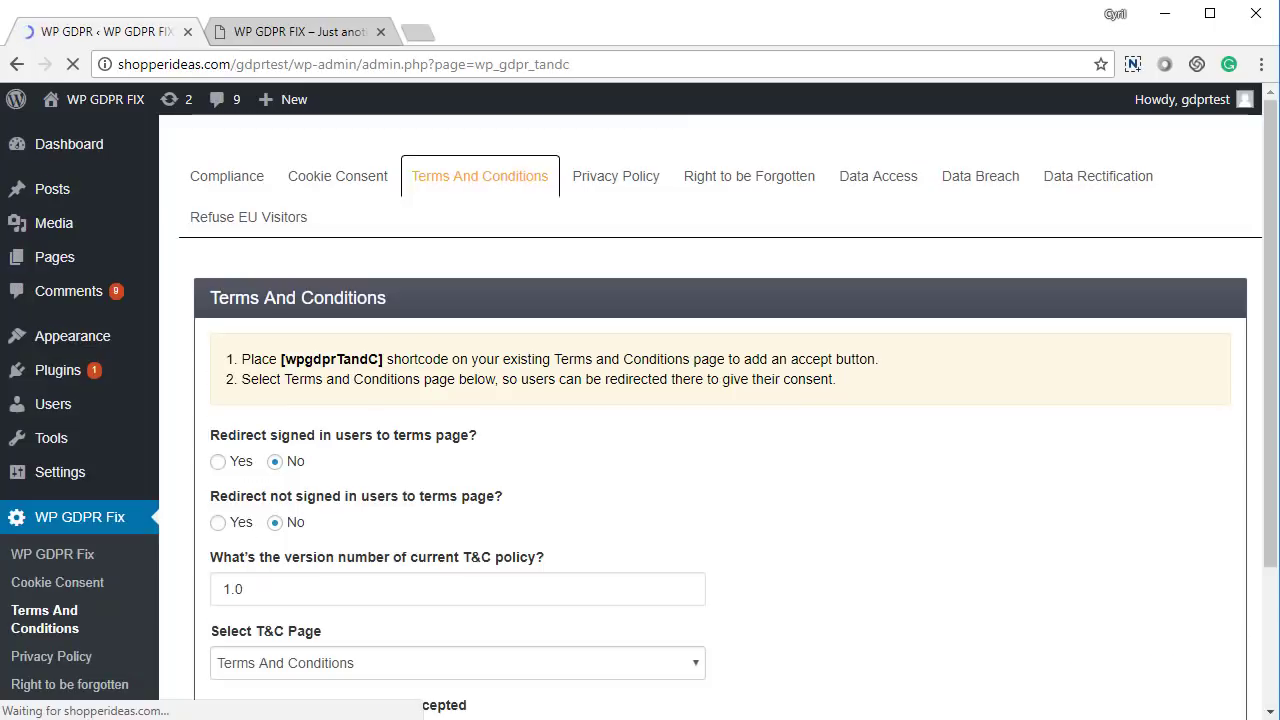
Confirm Cookie Consent and Terms & Conditions show as met, with 5 requirements remaining
scroll(430, 556, down, 3)
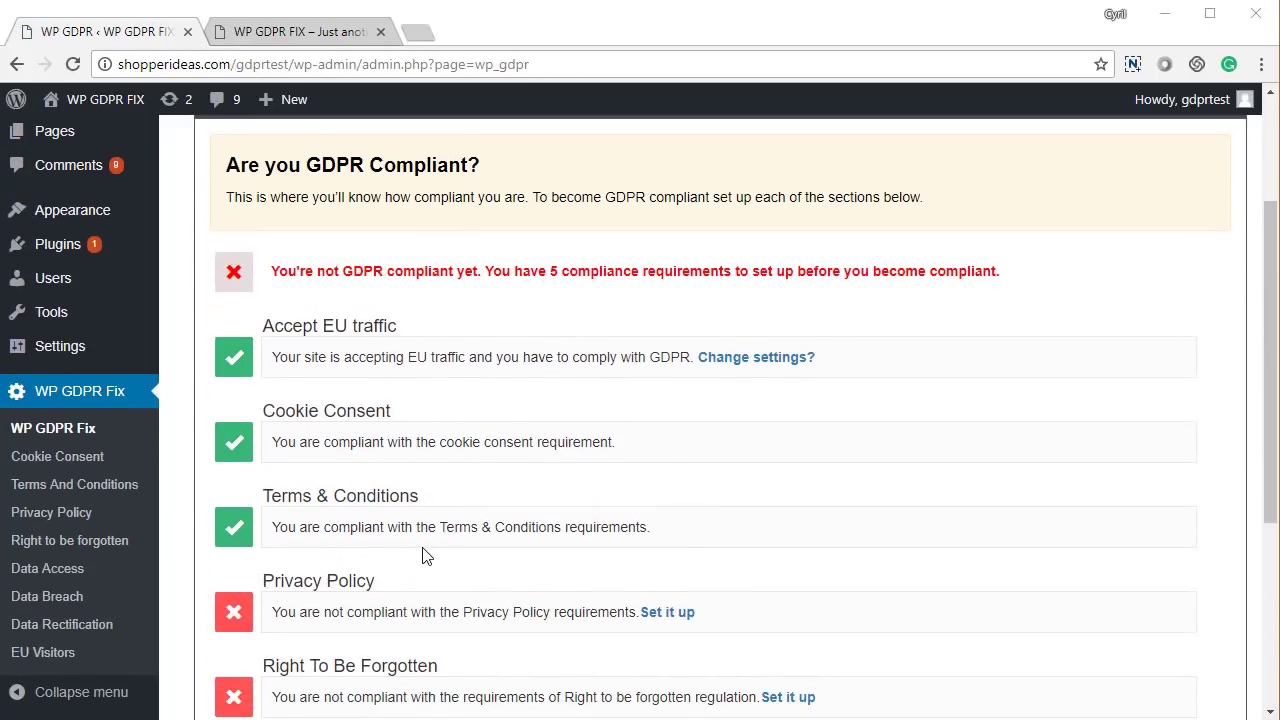
drag(289, 307, 404, 318)
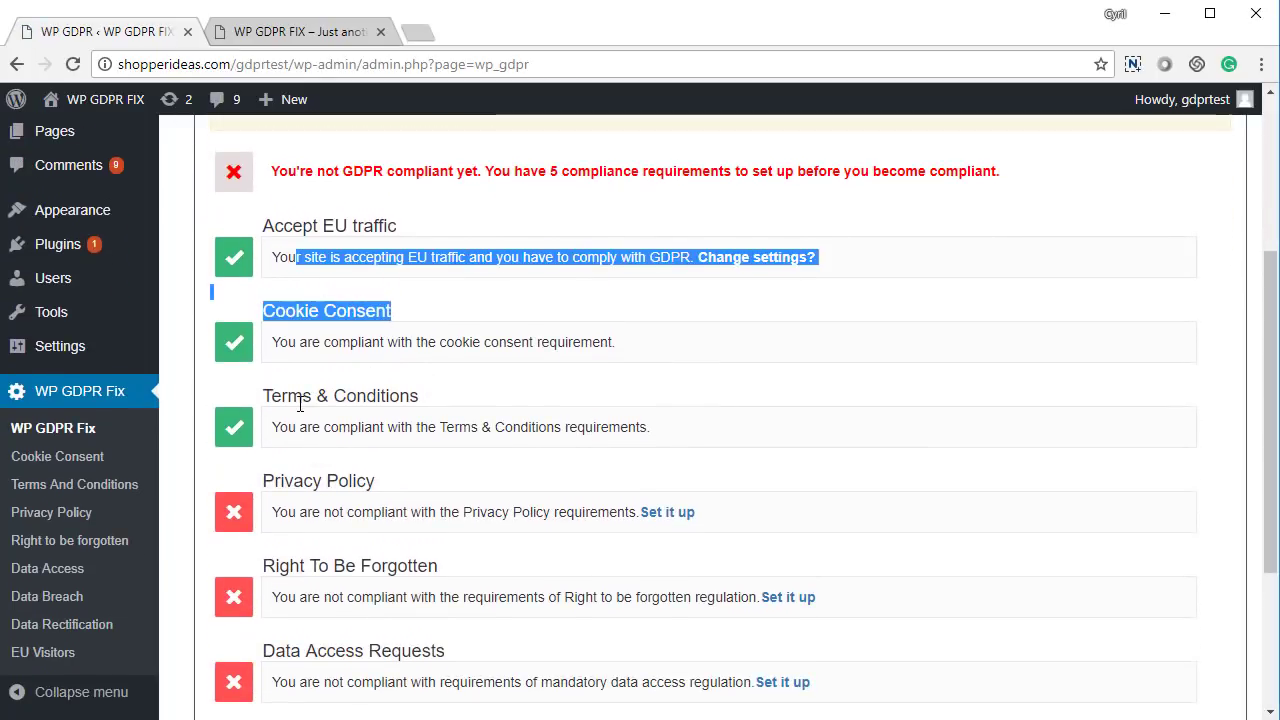
drag(272, 397, 407, 400)
click(407, 400)
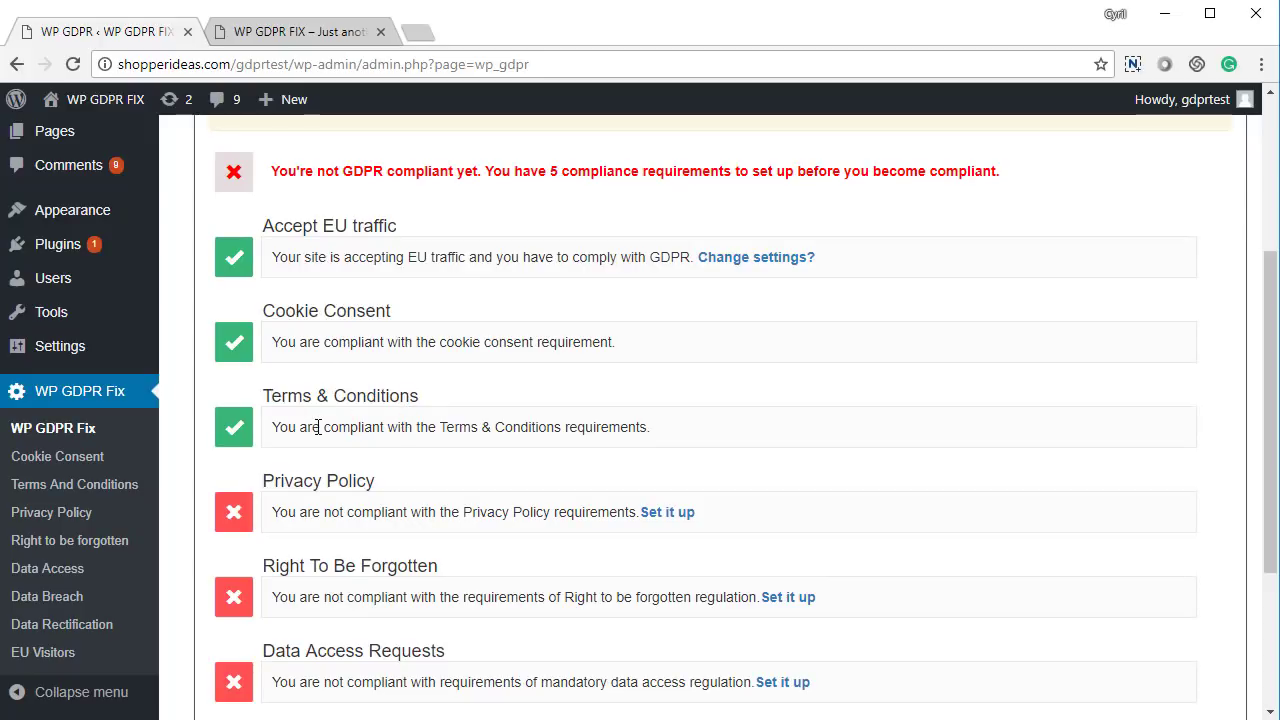
scroll(318, 427, down, 2)
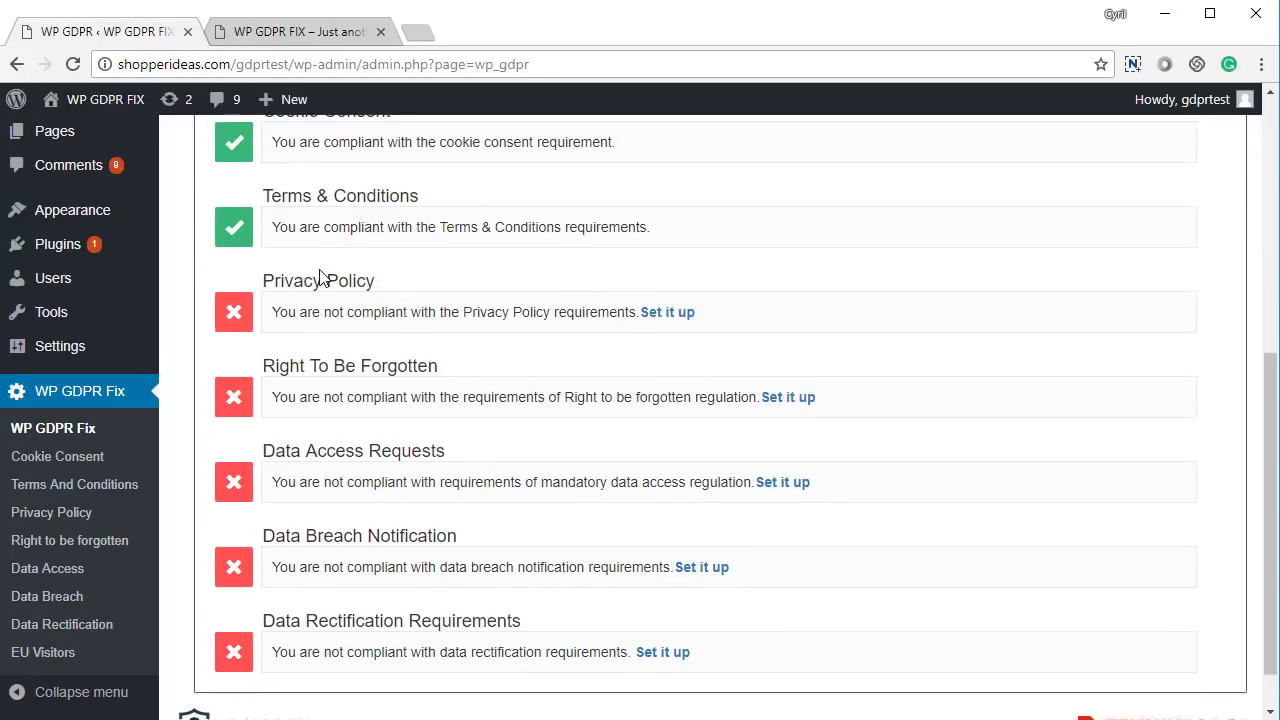
scroll(325, 345, down, 1)
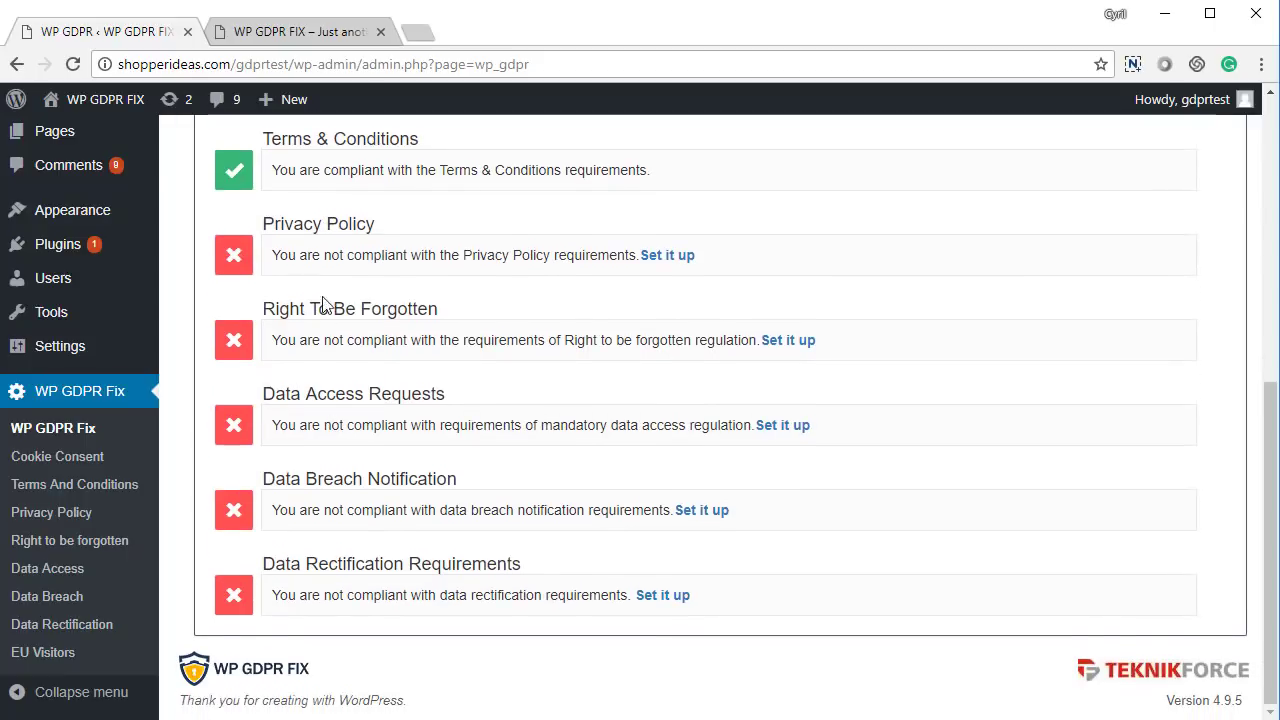
scroll(422, 632, up, 1)
scroll(422, 632, down, 1)
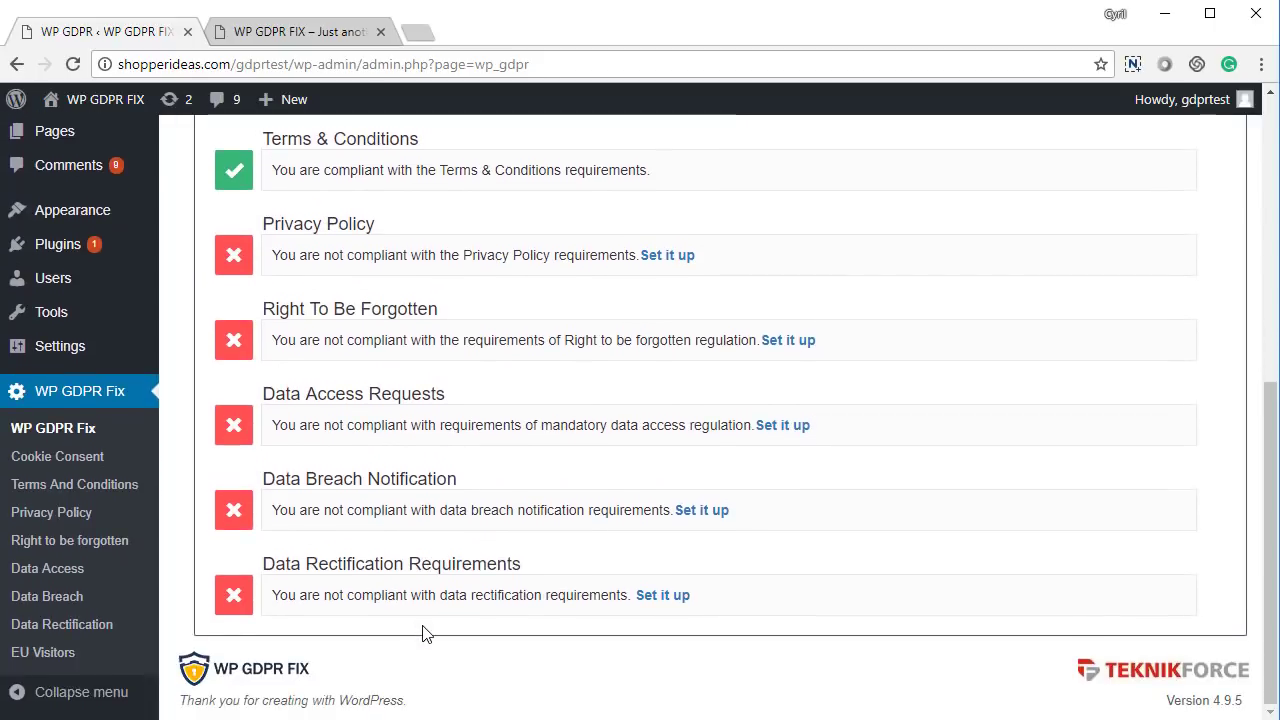
scroll(406, 600, up, 3)
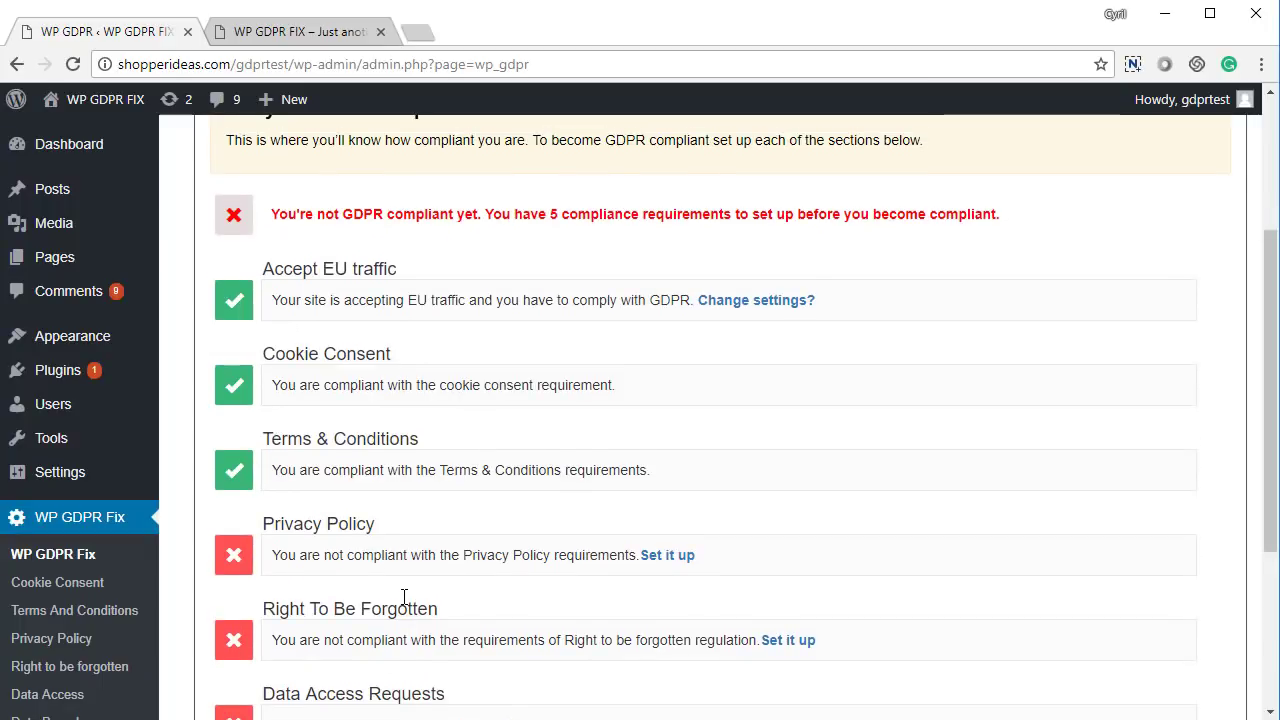
scroll(404, 597, up, 2)
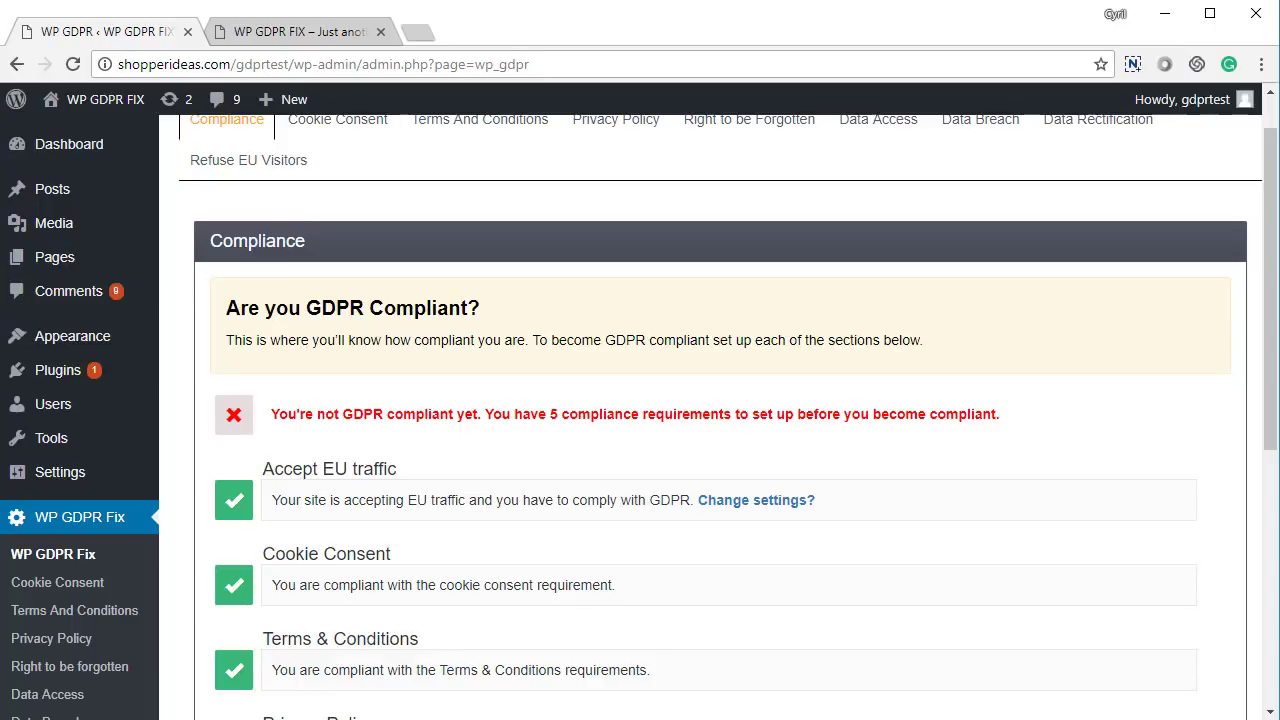
Tick the acceptance checkbox at the bottom of the live Terms and Conditions page, then return to the admin
scroll(990, 500, down, 4)
scroll(997, 500, up, 4)
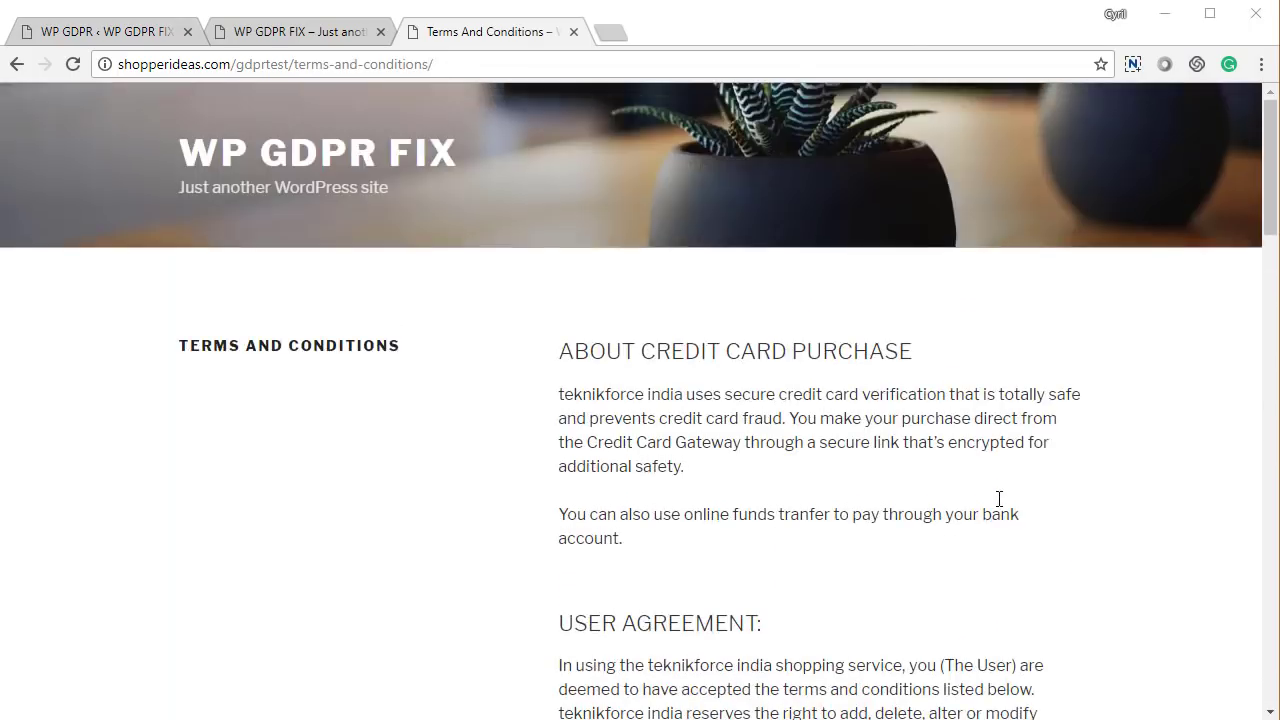
scroll(998, 499, down, 13)
scroll(998, 499, down, 10)
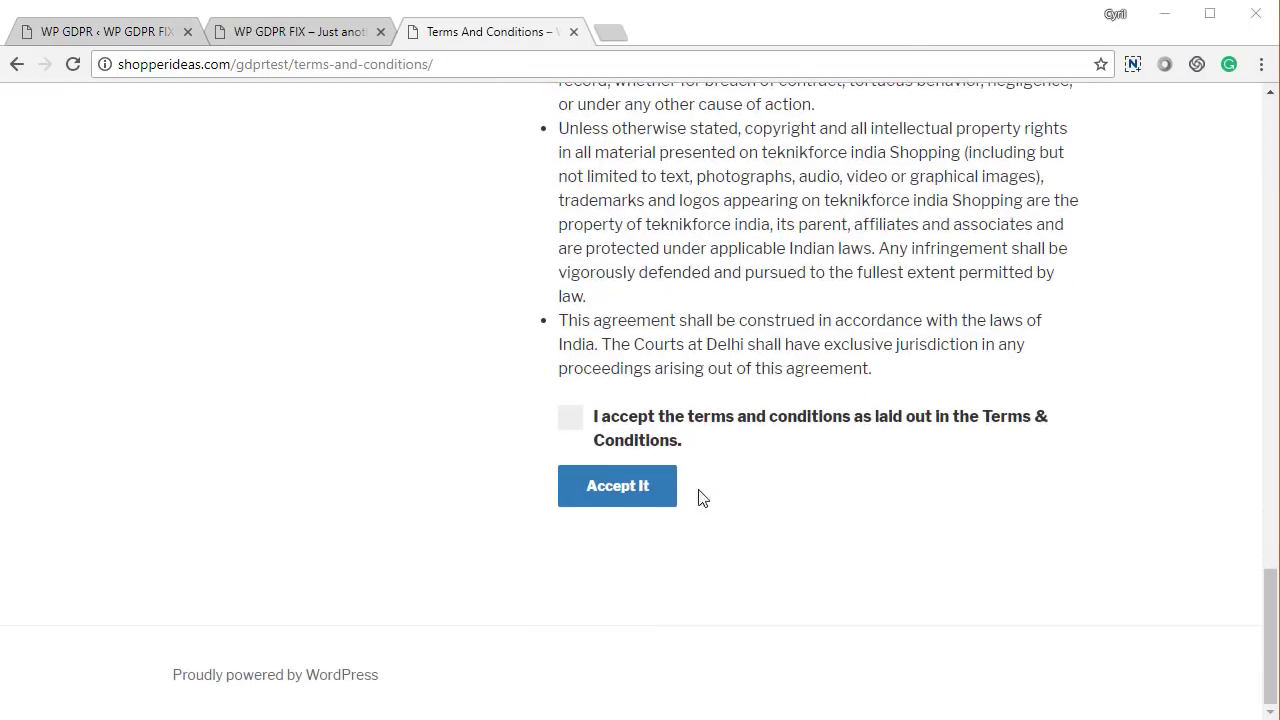
click(572, 420)
click(331, 40)
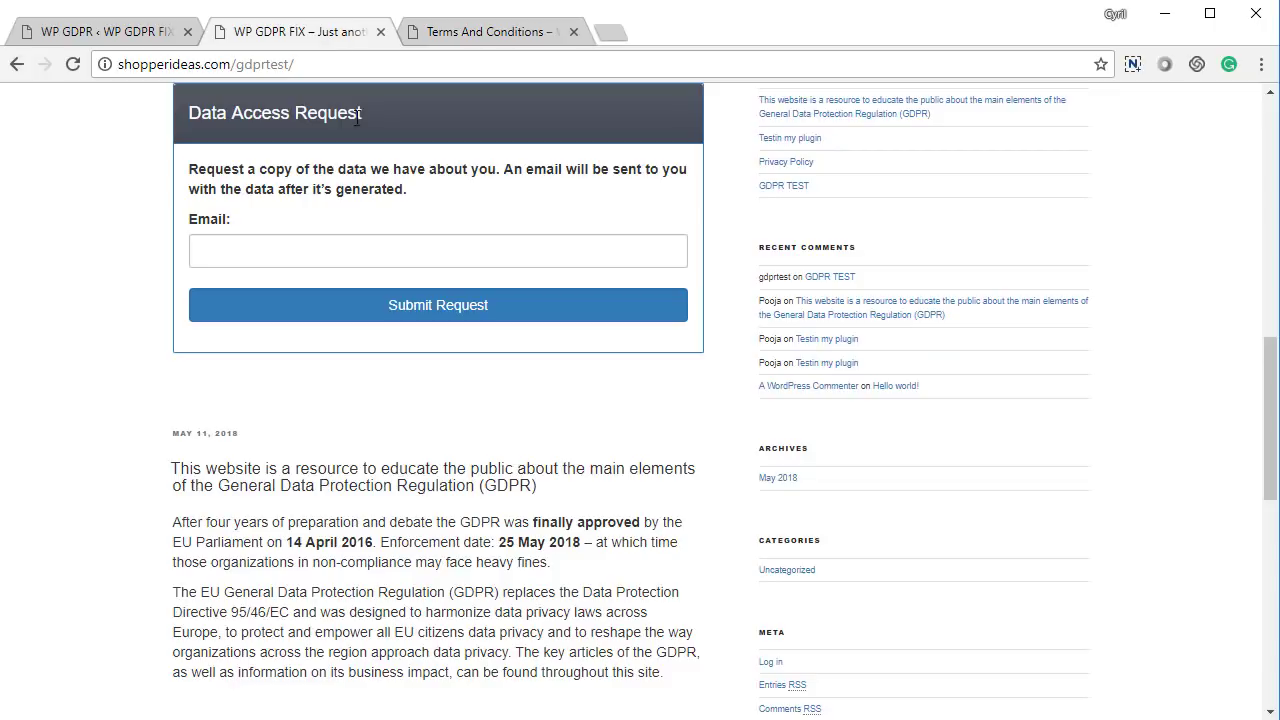
click(455, 22)
click(80, 34)
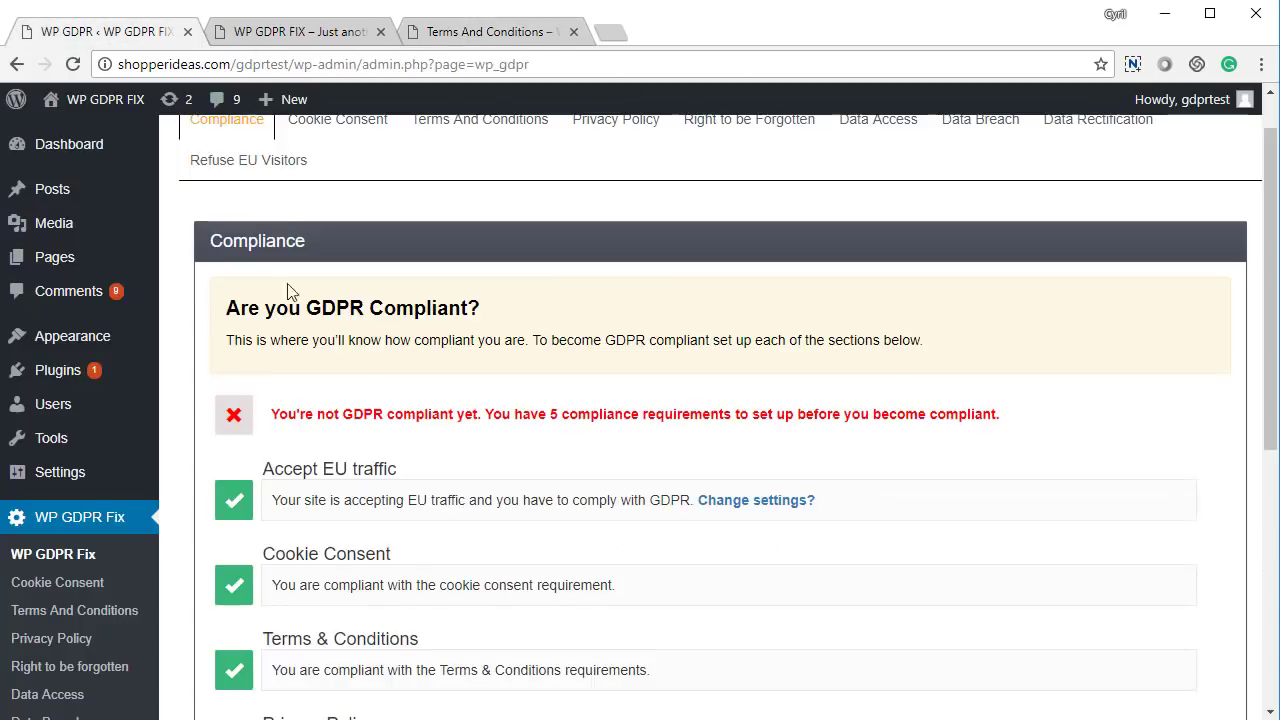
Open the WP GDPR Fix Terms And Conditions settings
scroll(308, 474, down, 3)
scroll(309, 483, up, 4)
click(457, 180)
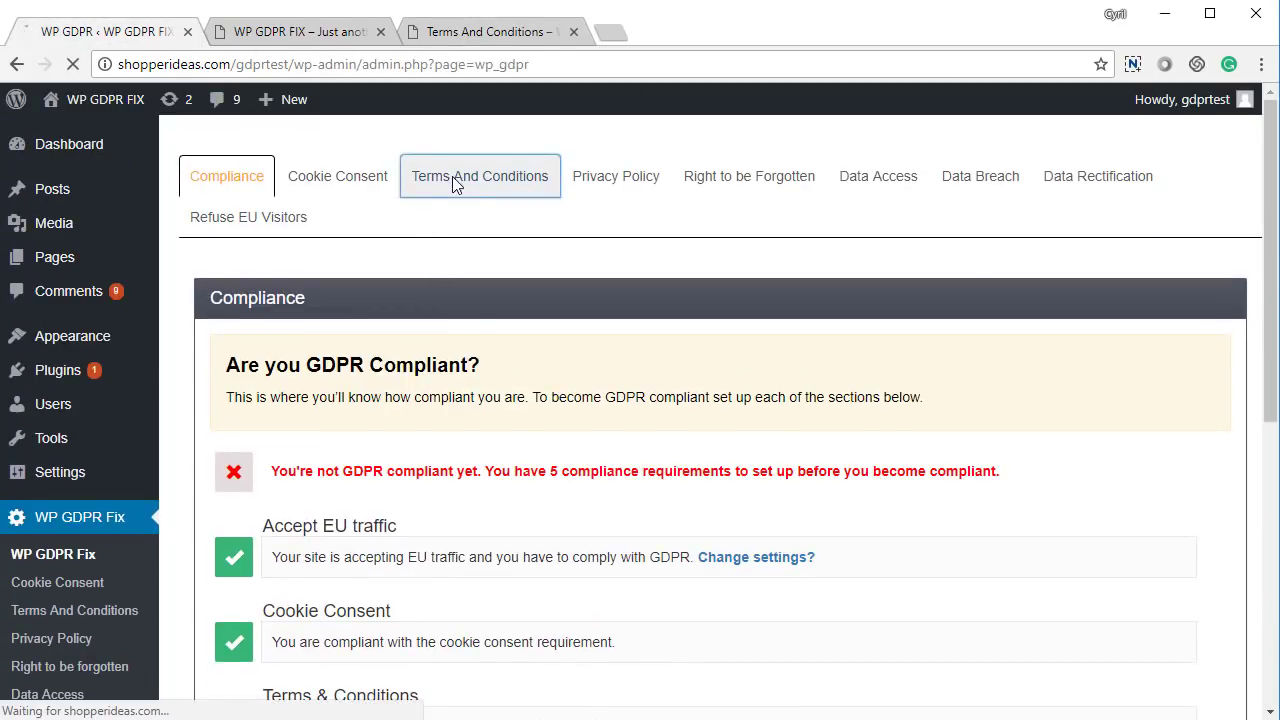
scroll(488, 250, down, 3)
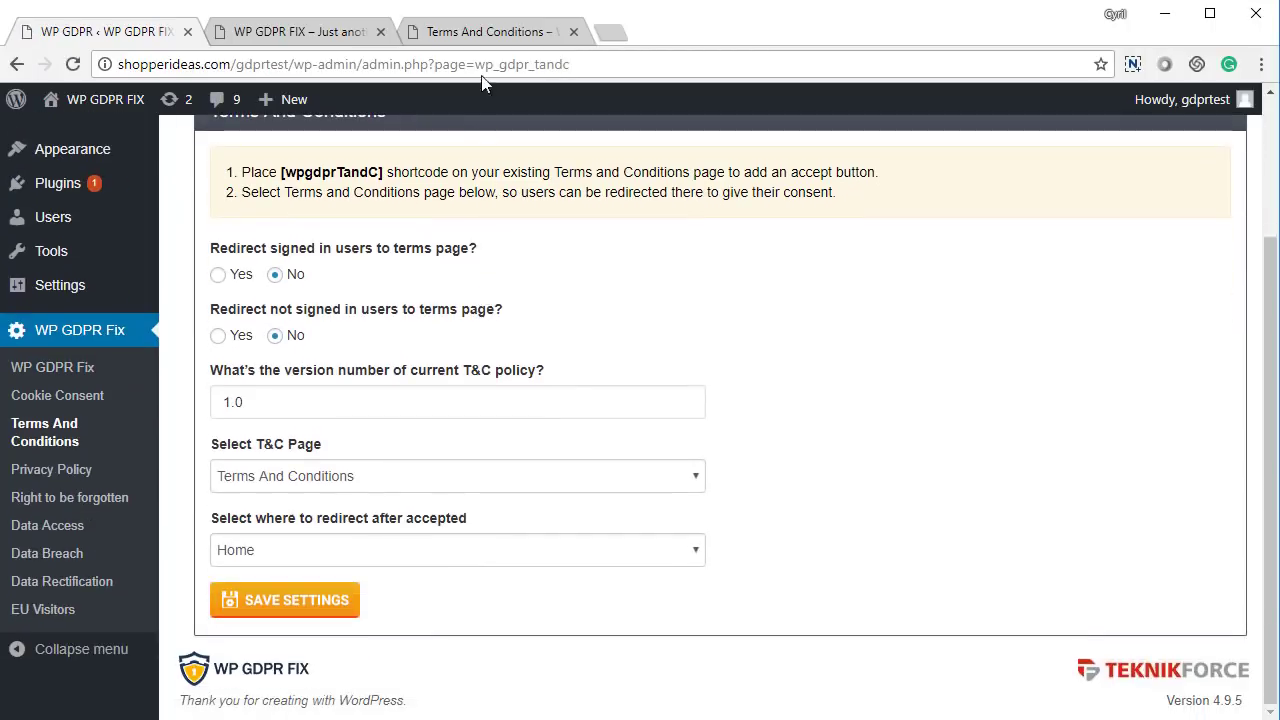
Accept the terms on the live page, redirecting to Home, then return to the settings
click(496, 38)
scroll(694, 450, up, 8)
scroll(677, 491, down, 8)
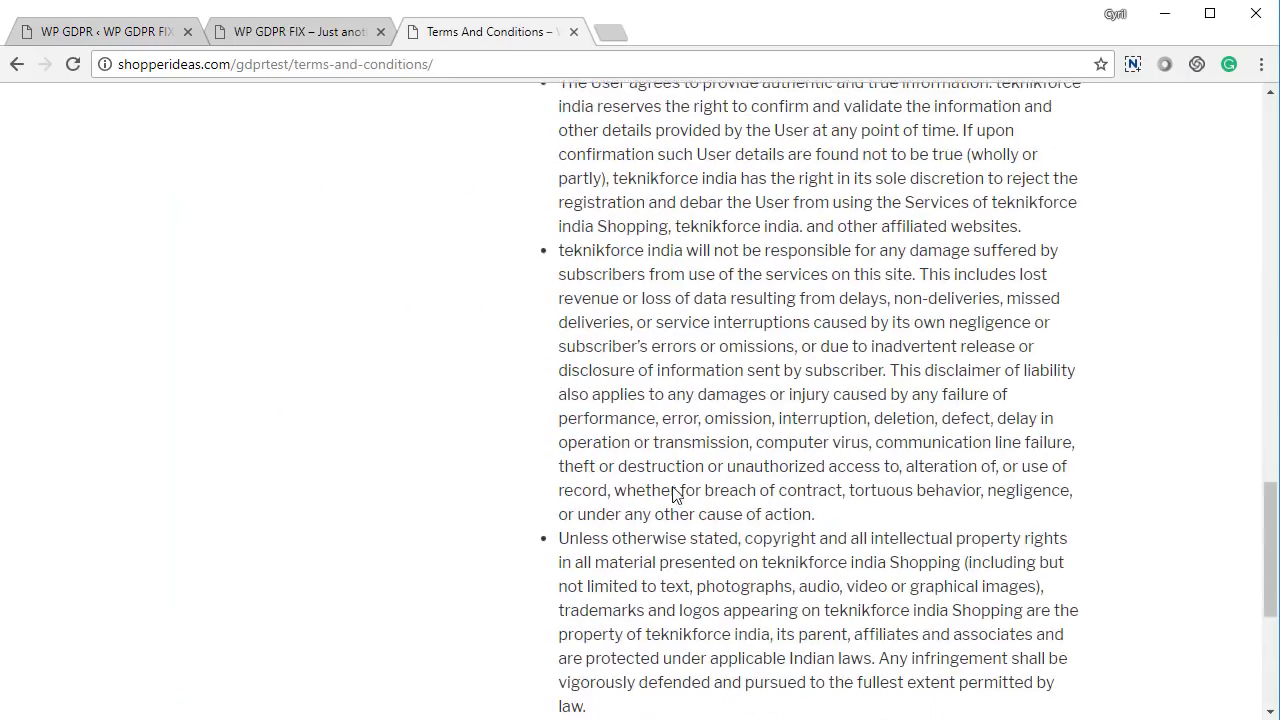
click(636, 490)
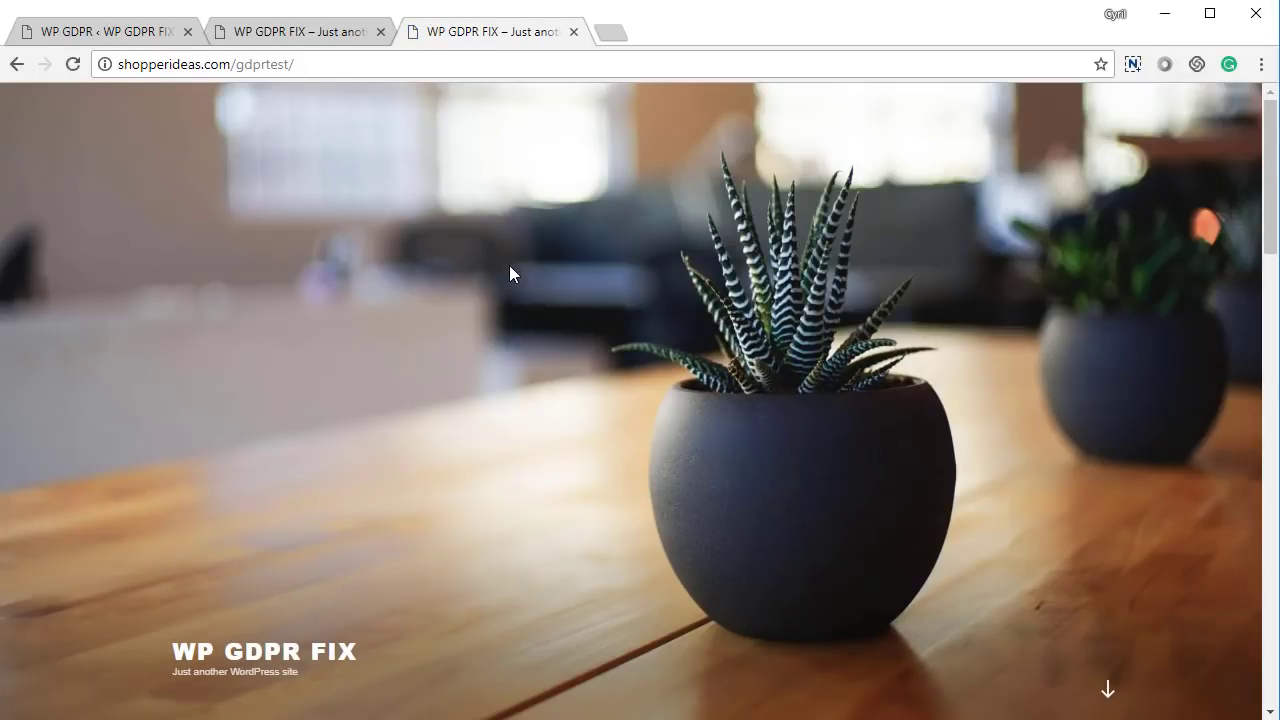
scroll(509, 270, down, 4)
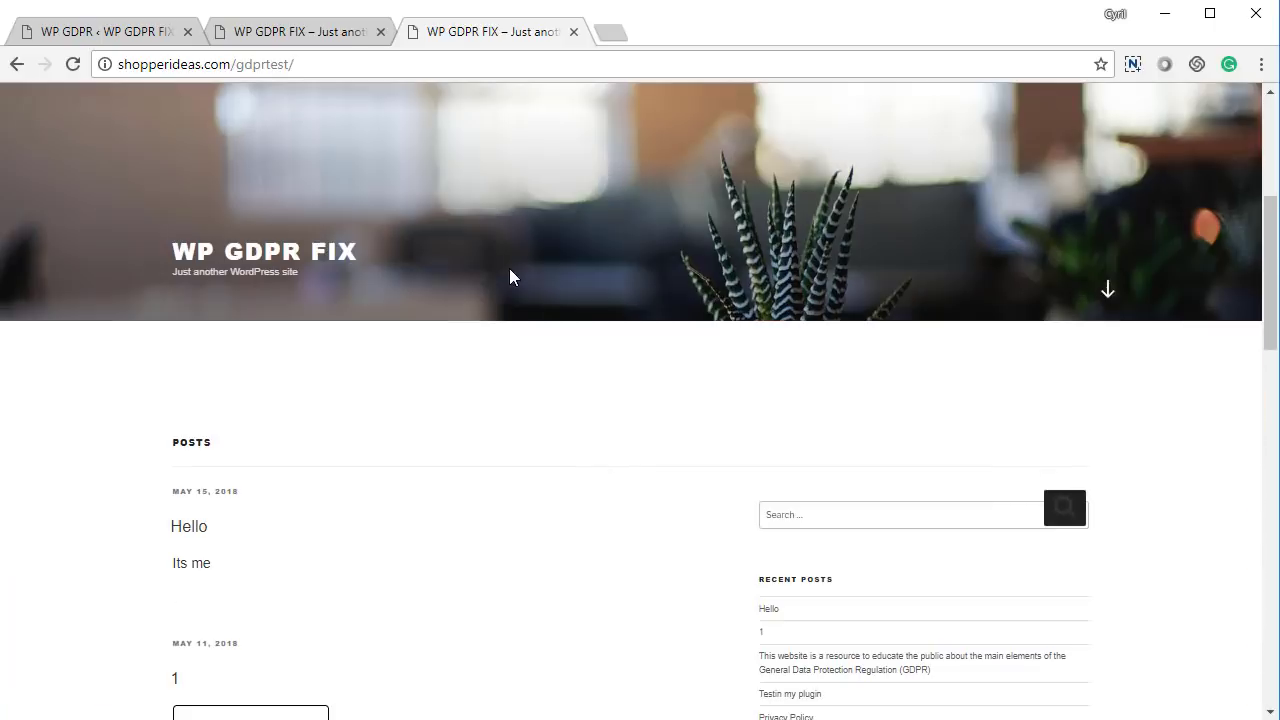
click(127, 32)
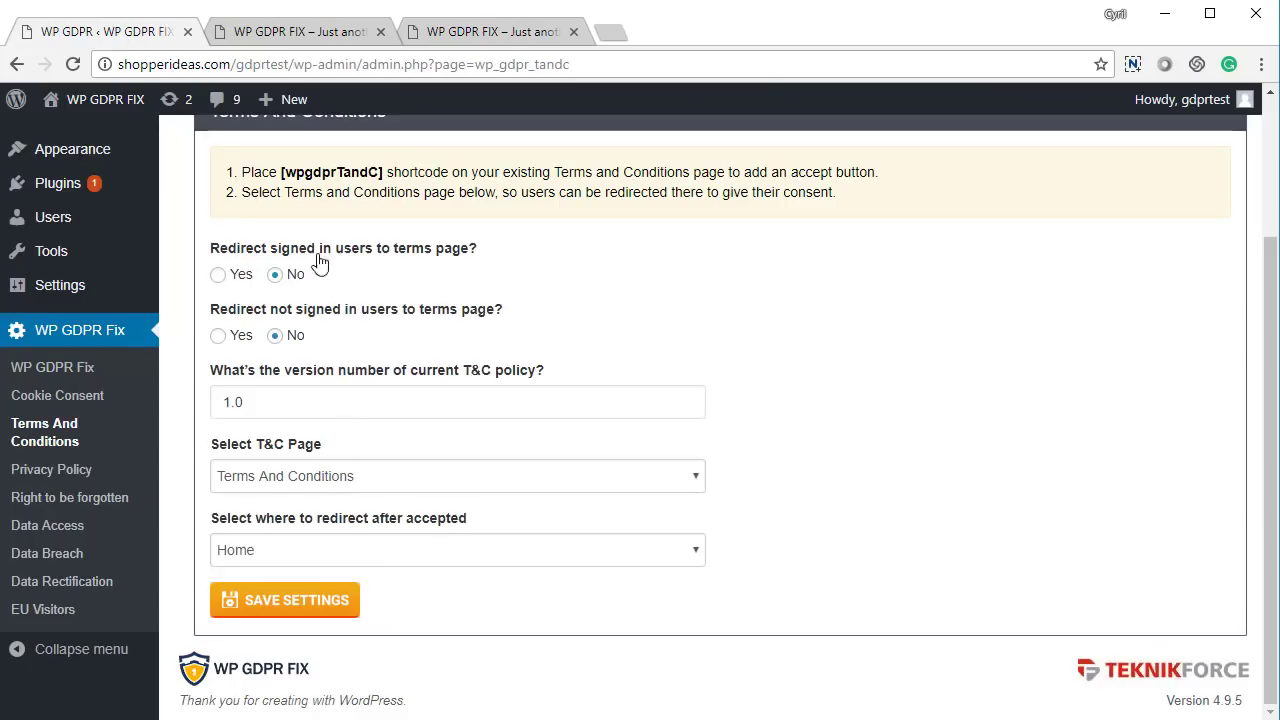
scroll(560, 576, up, 2)
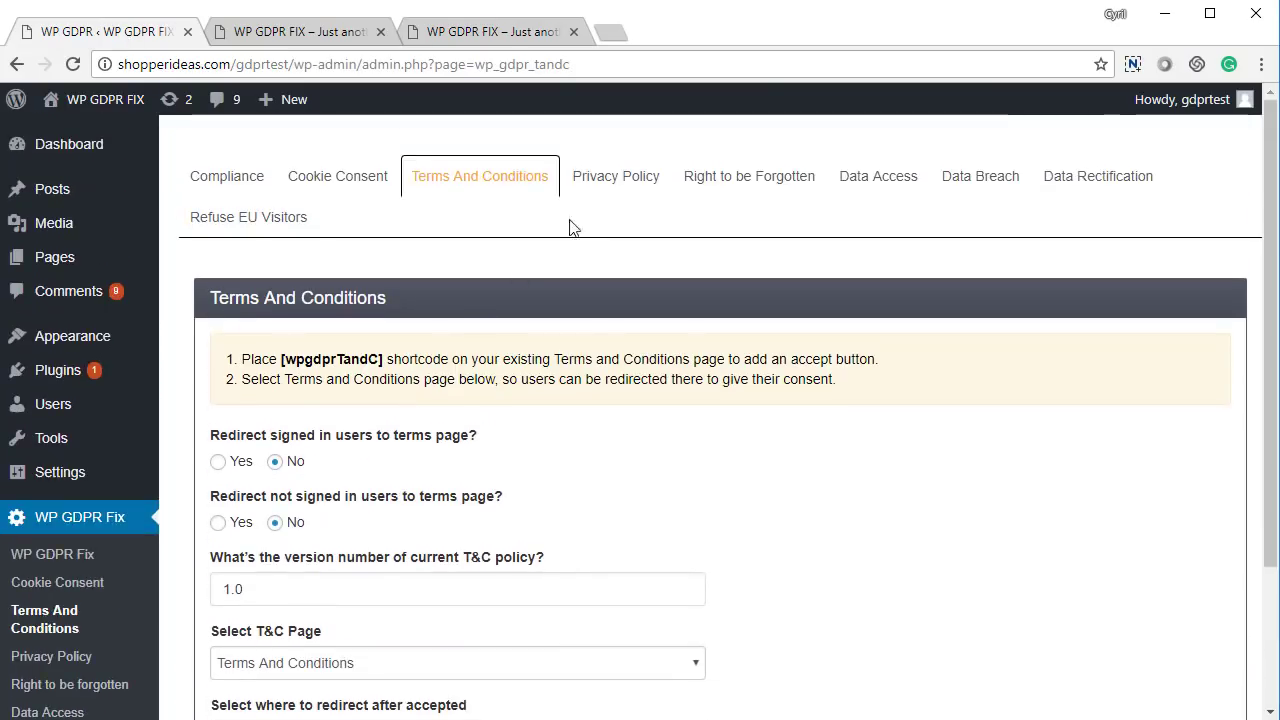
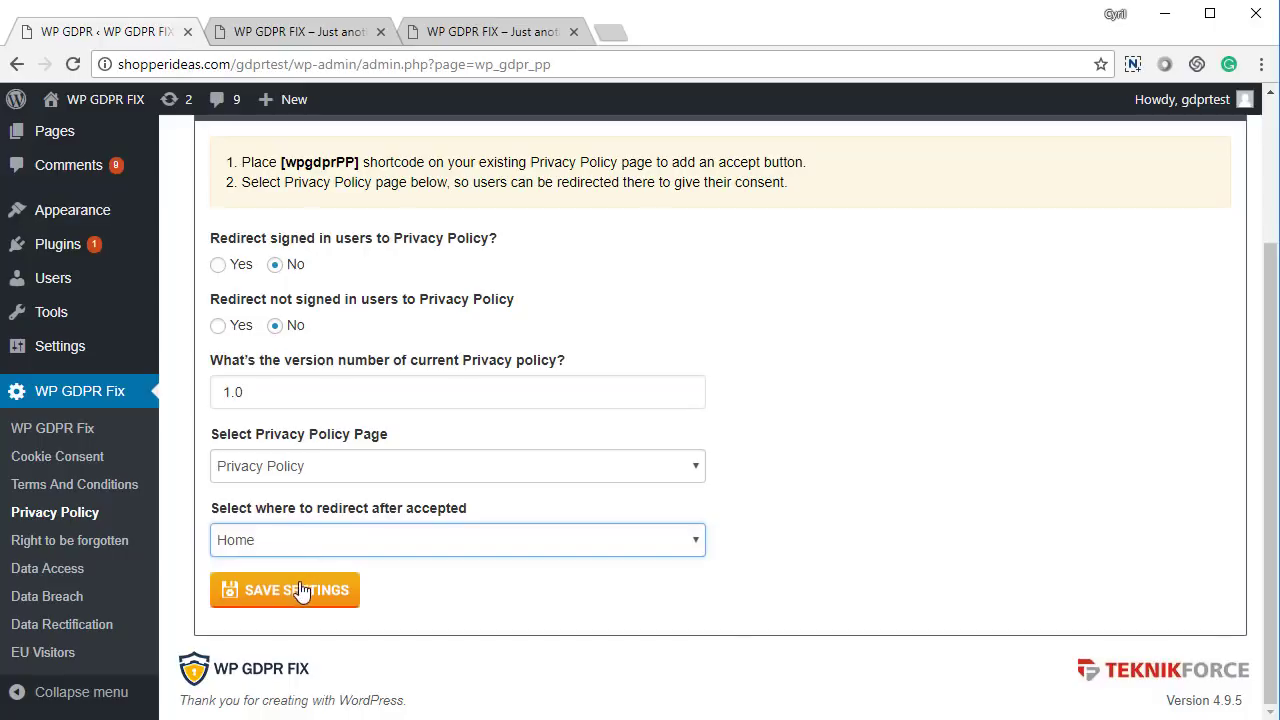
Set 'Redirect not signed in users' to Yes, keep signed-in users at No, and save the settings
click(297, 597)
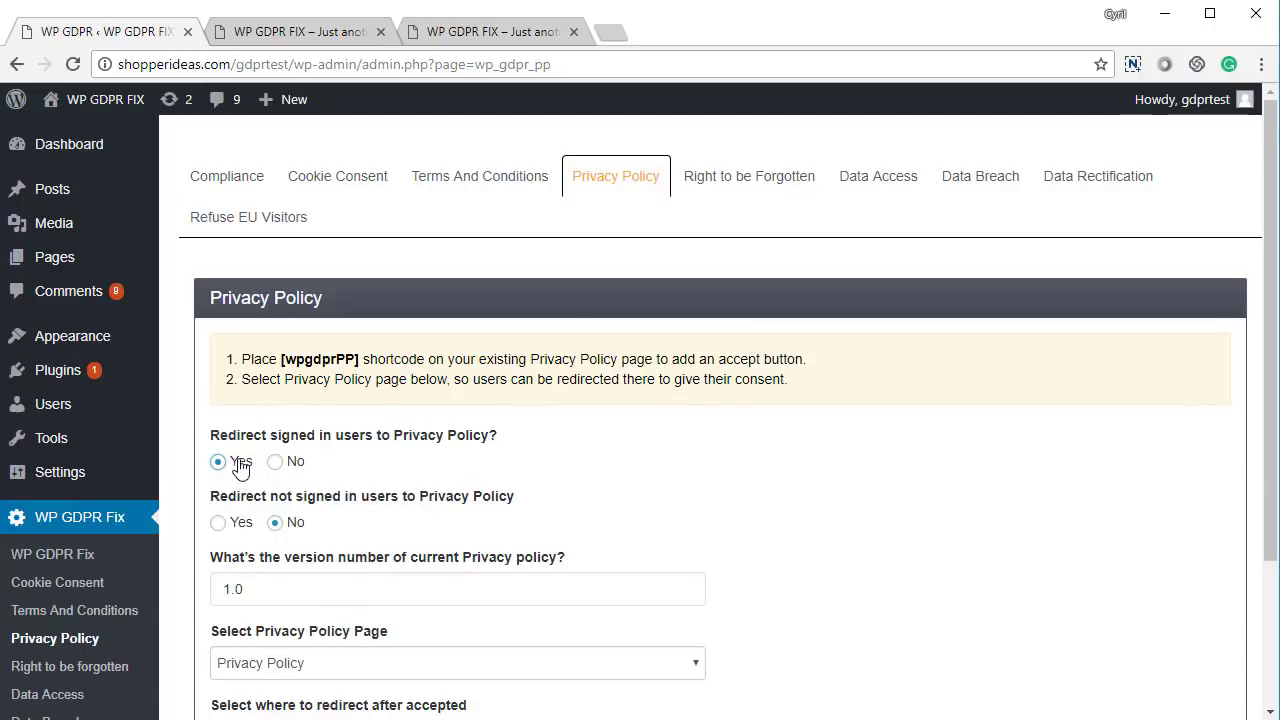
click(275, 461)
click(218, 522)
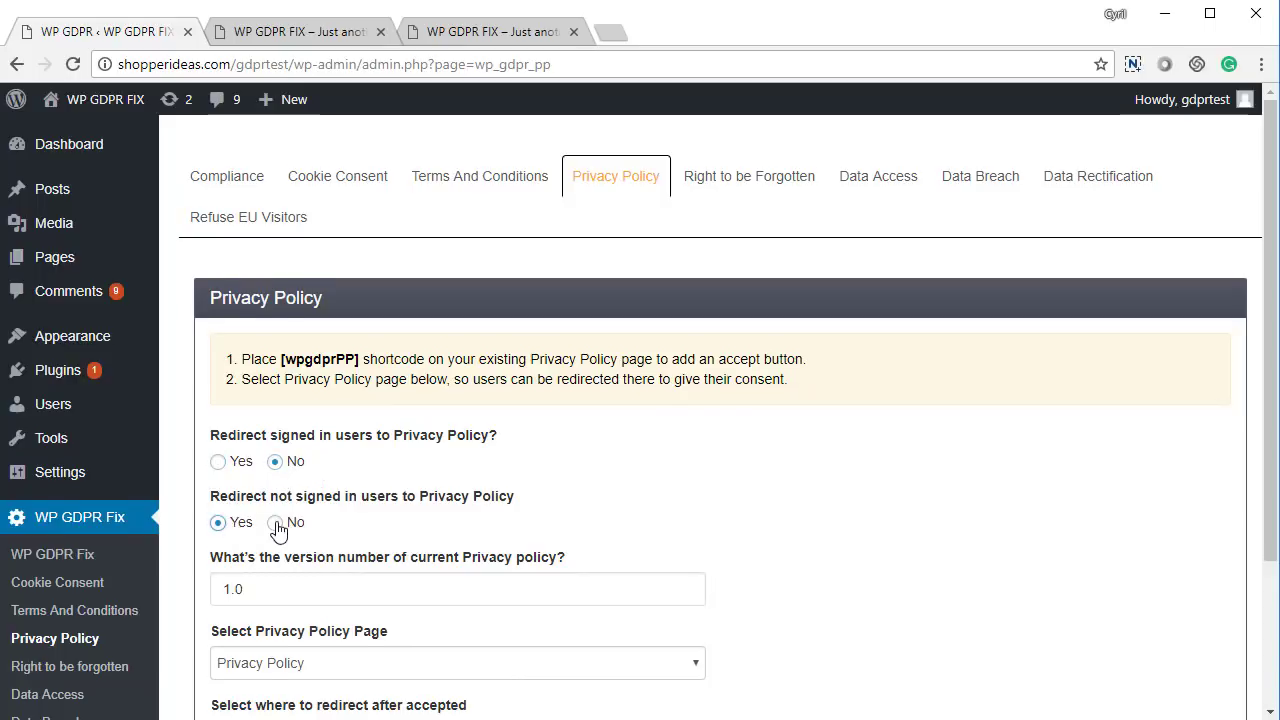
scroll(278, 531, down, 2)
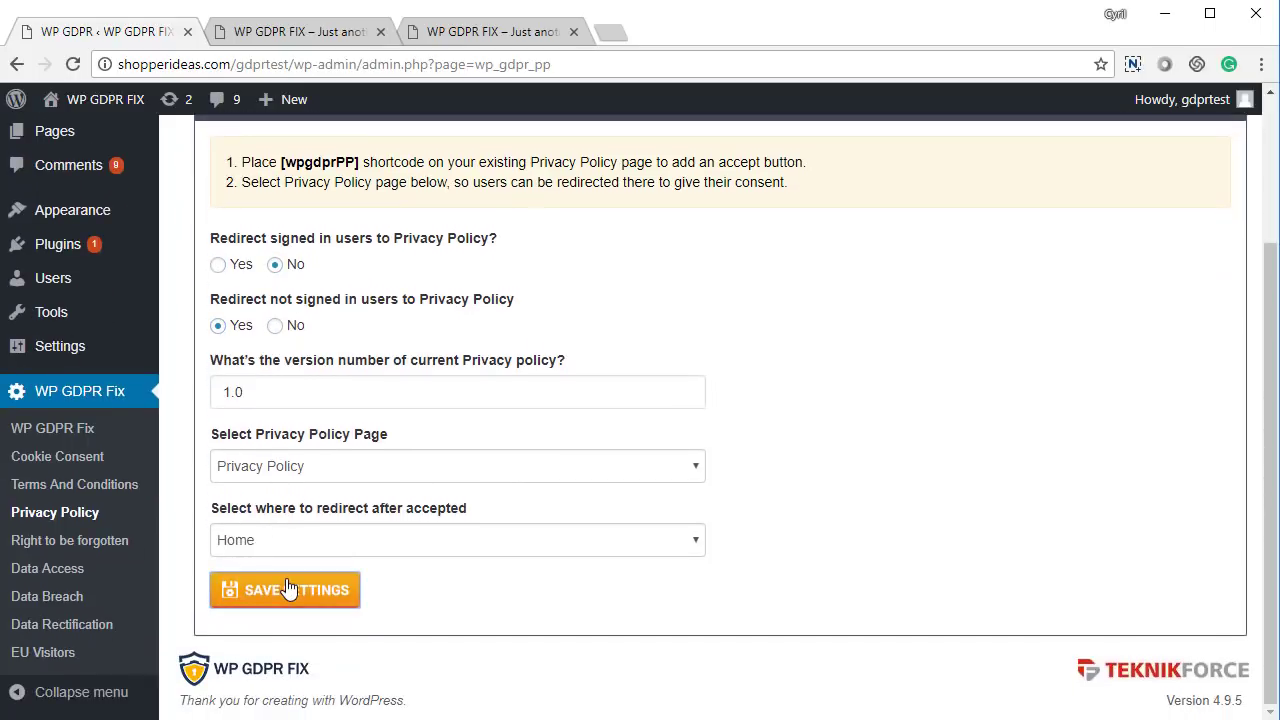
click(287, 589)
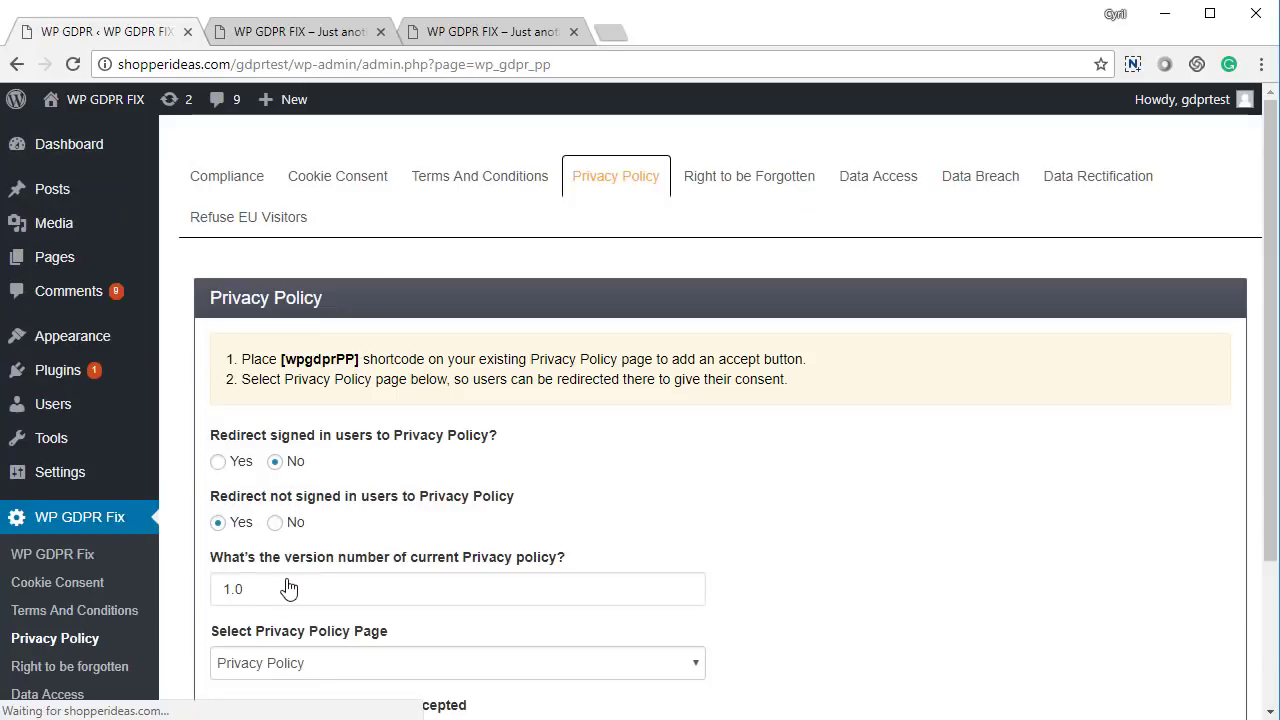
click(341, 29)
Reload the site's front page as a visitor so it redirects to the Privacy Policy page
click(480, 31)
key(F5)
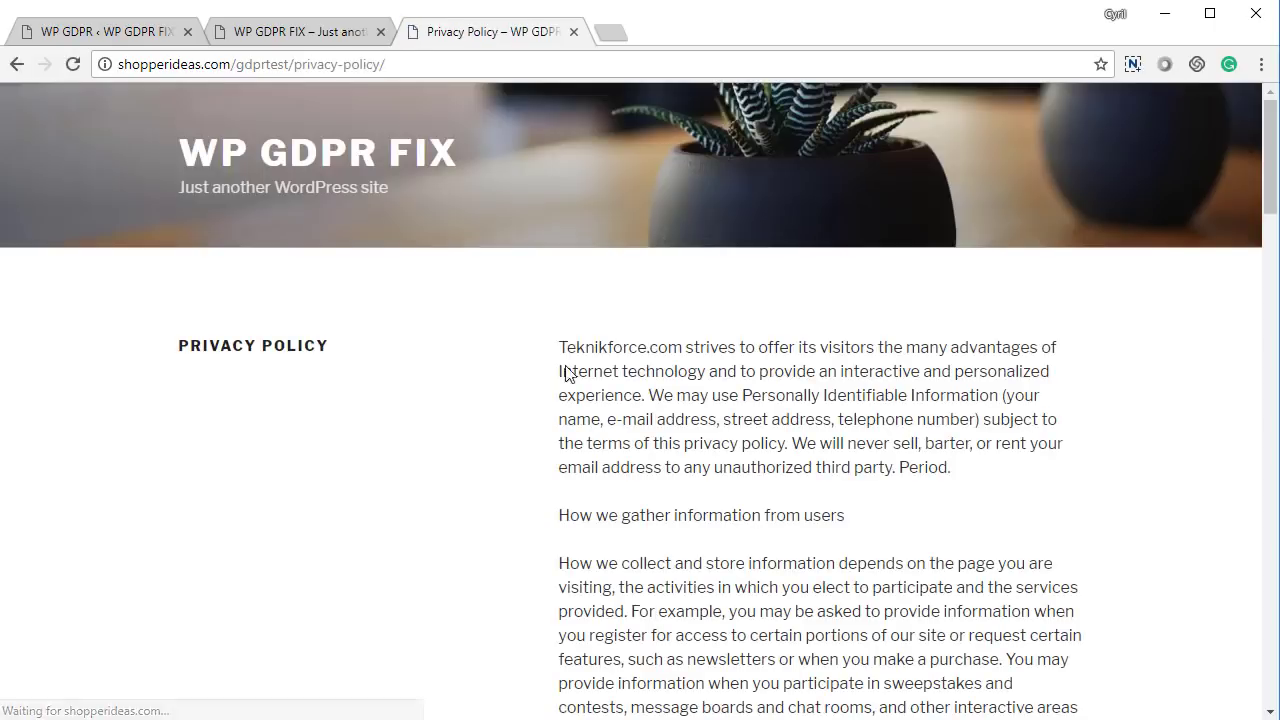
drag(246, 64, 622, 104)
click(693, 427)
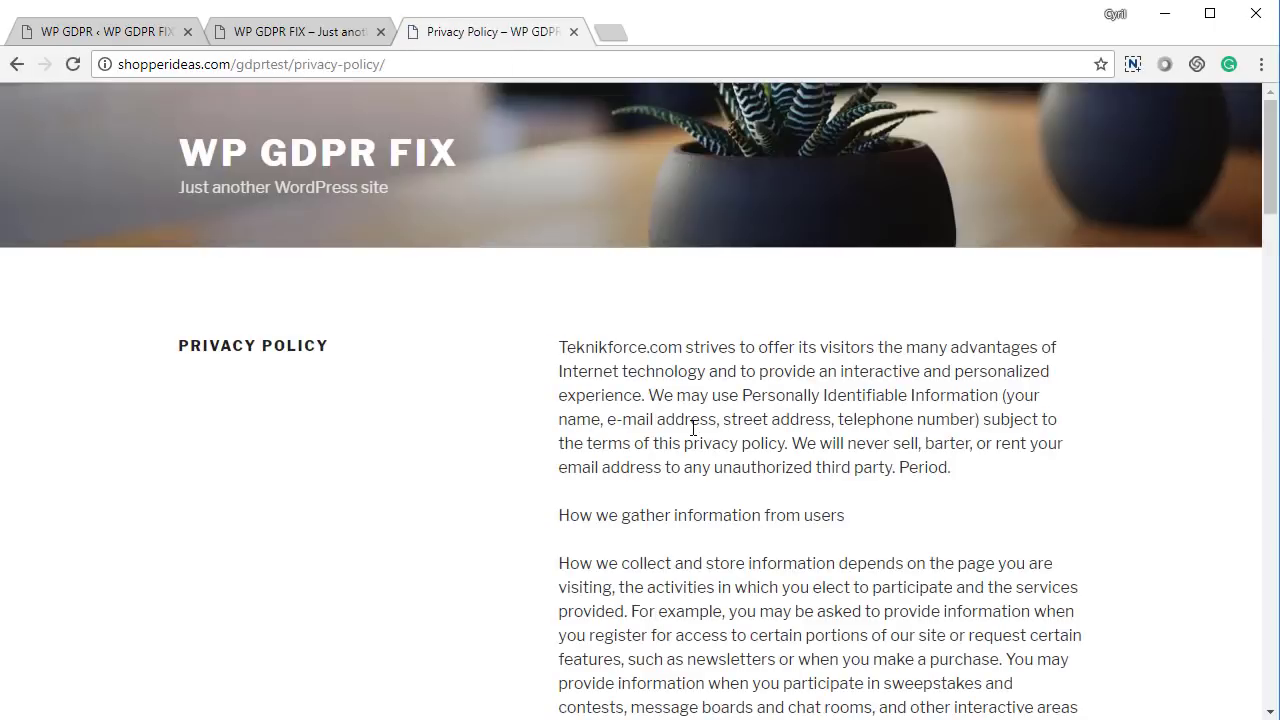
Tick the consent box and accept the Privacy Policy on the front-end page
scroll(819, 470, down, 20)
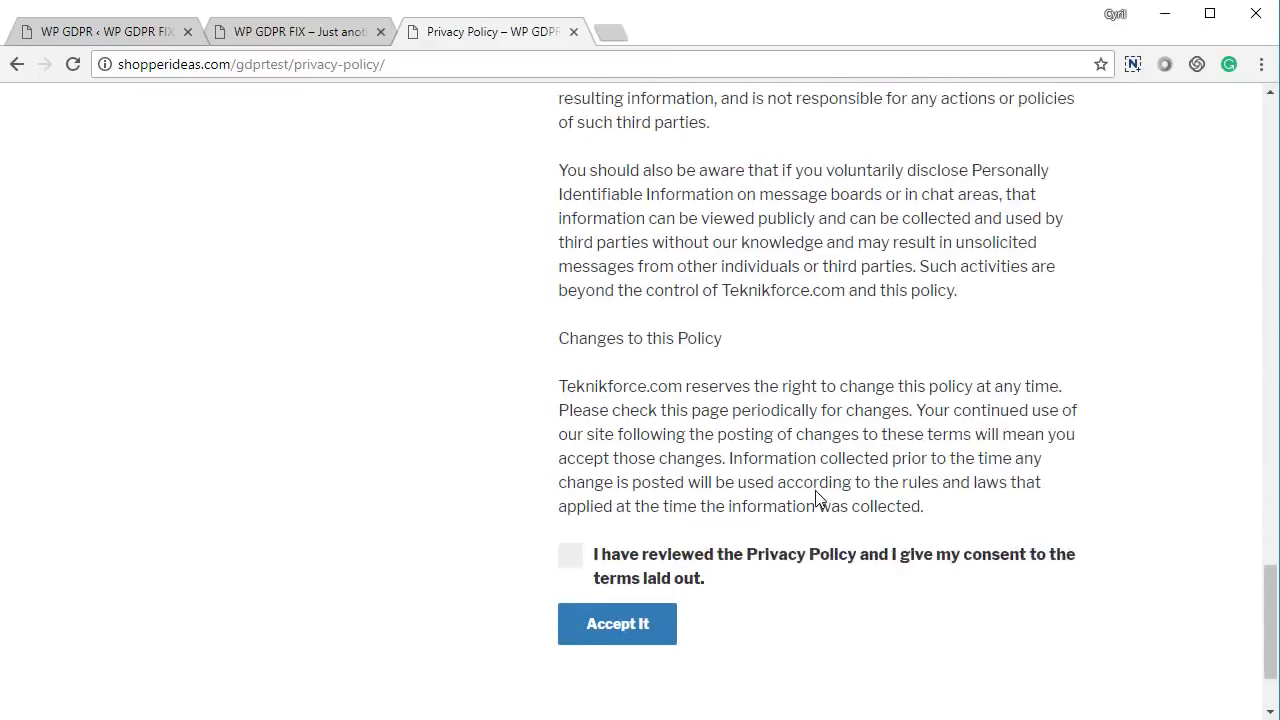
click(570, 418)
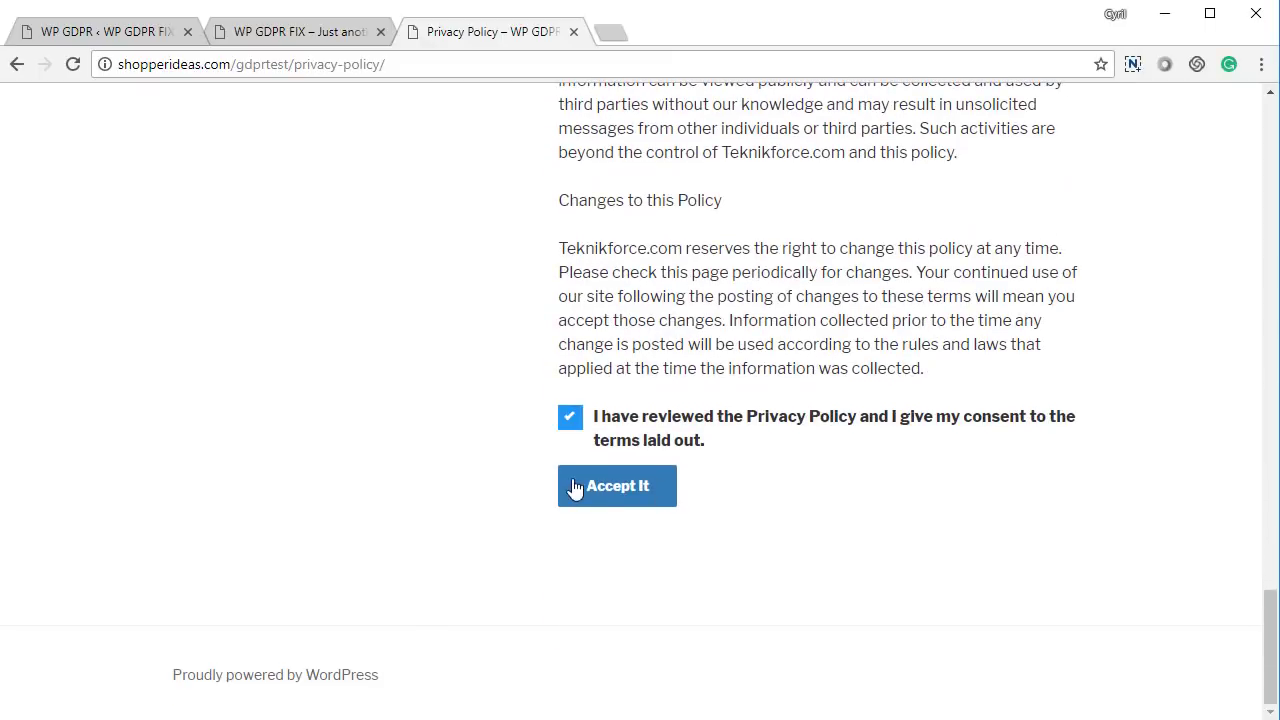
click(582, 494)
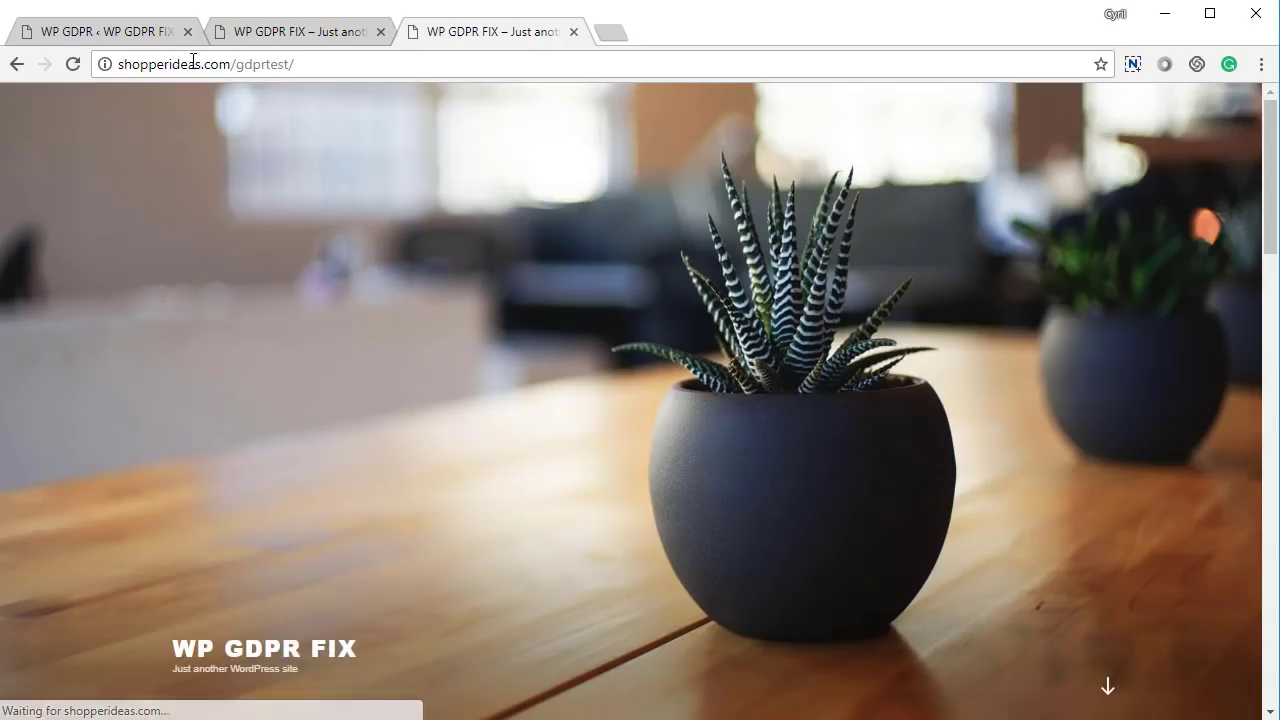
click(175, 36)
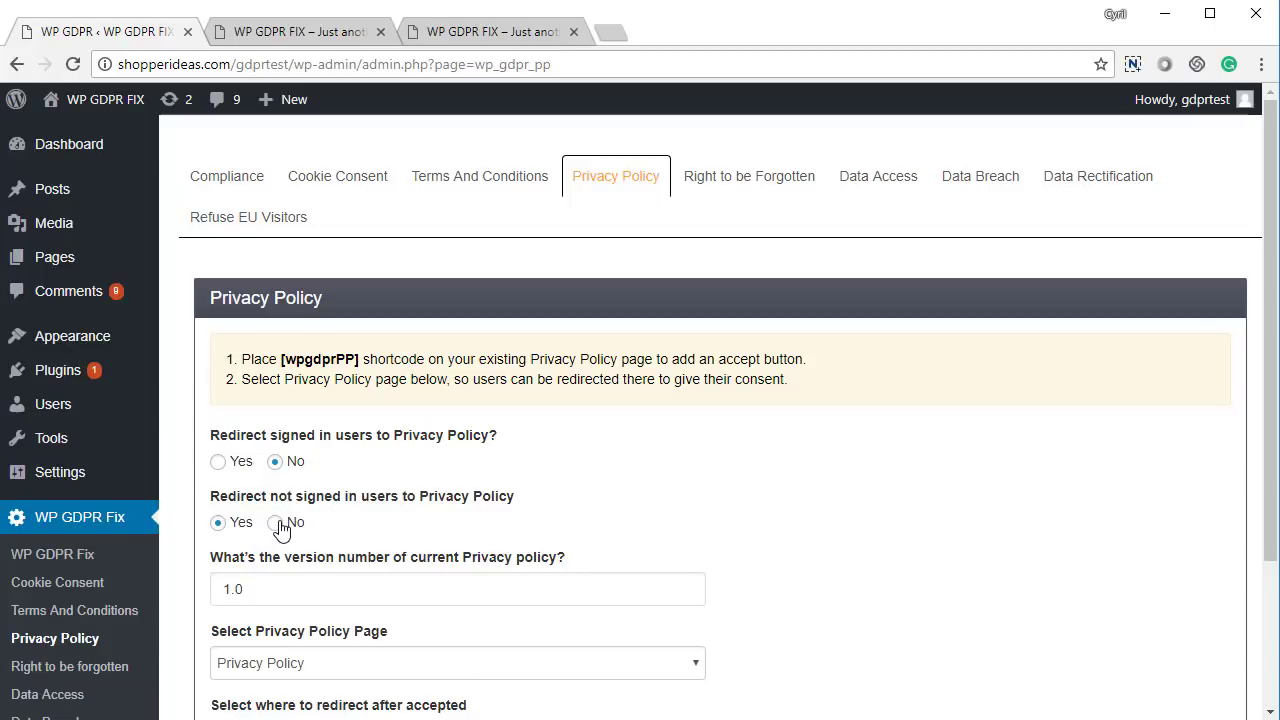
Set 'Redirect not signed in users' back to No, save, and go to the Right to be Forgotten settings
click(276, 523)
scroll(335, 535, down, 2)
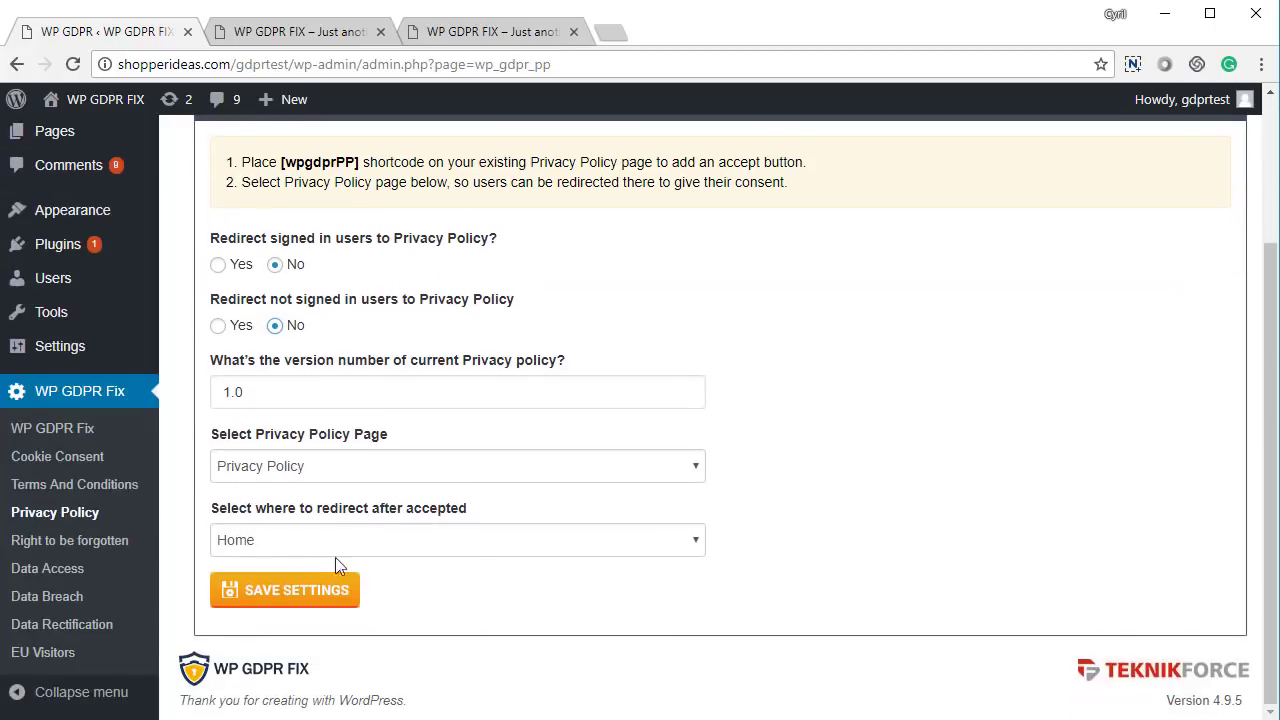
click(309, 588)
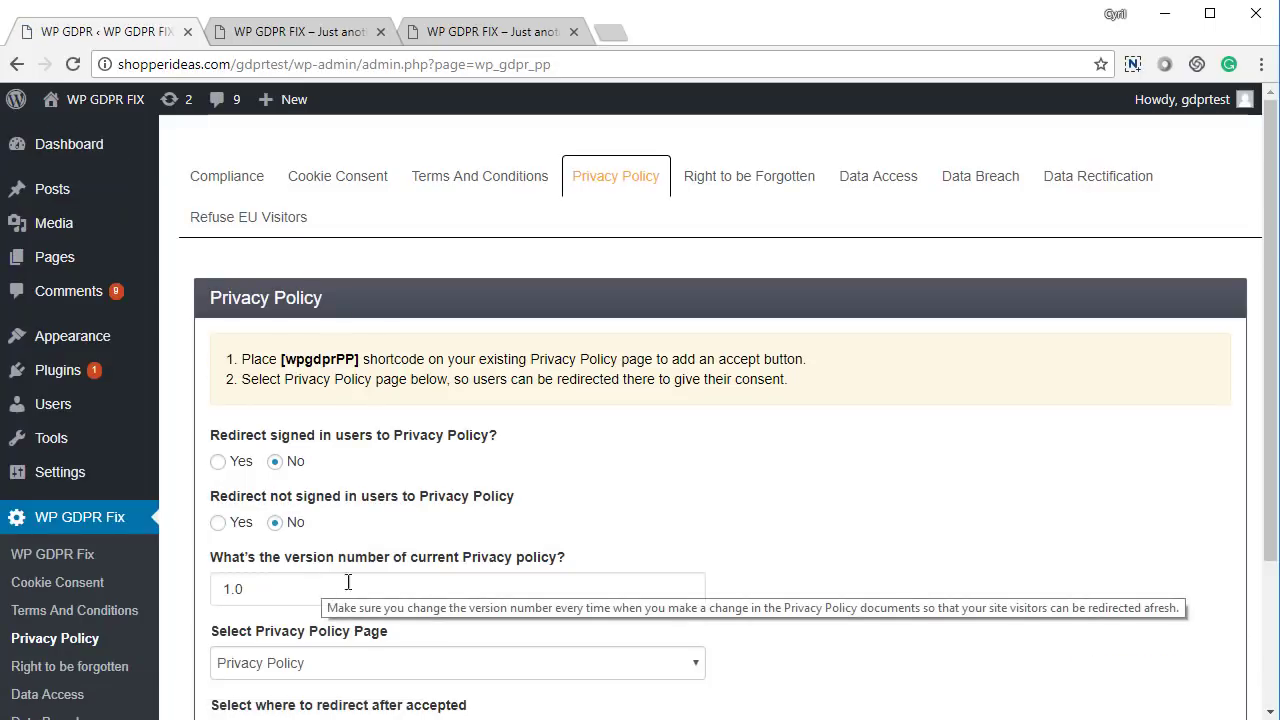
click(758, 185)
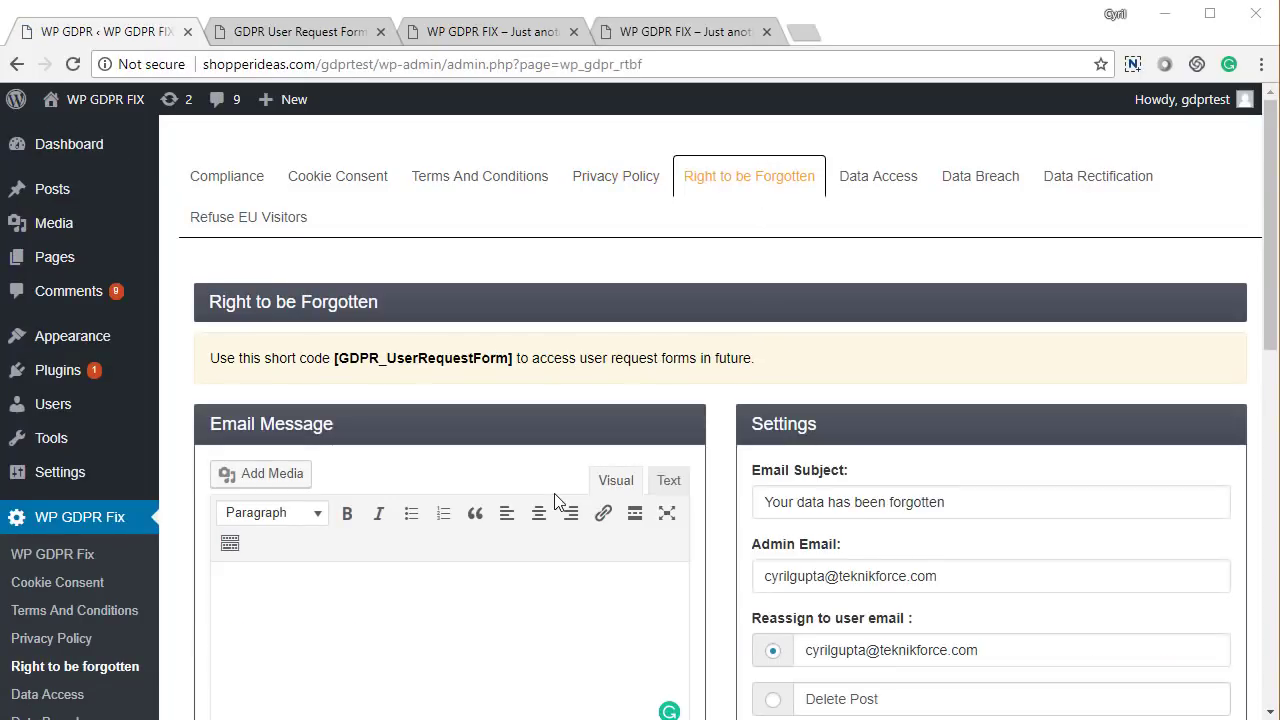
Fill the Right to be Forgotten email message with the default text
scroll(397, 352, down, 3)
click(309, 492)
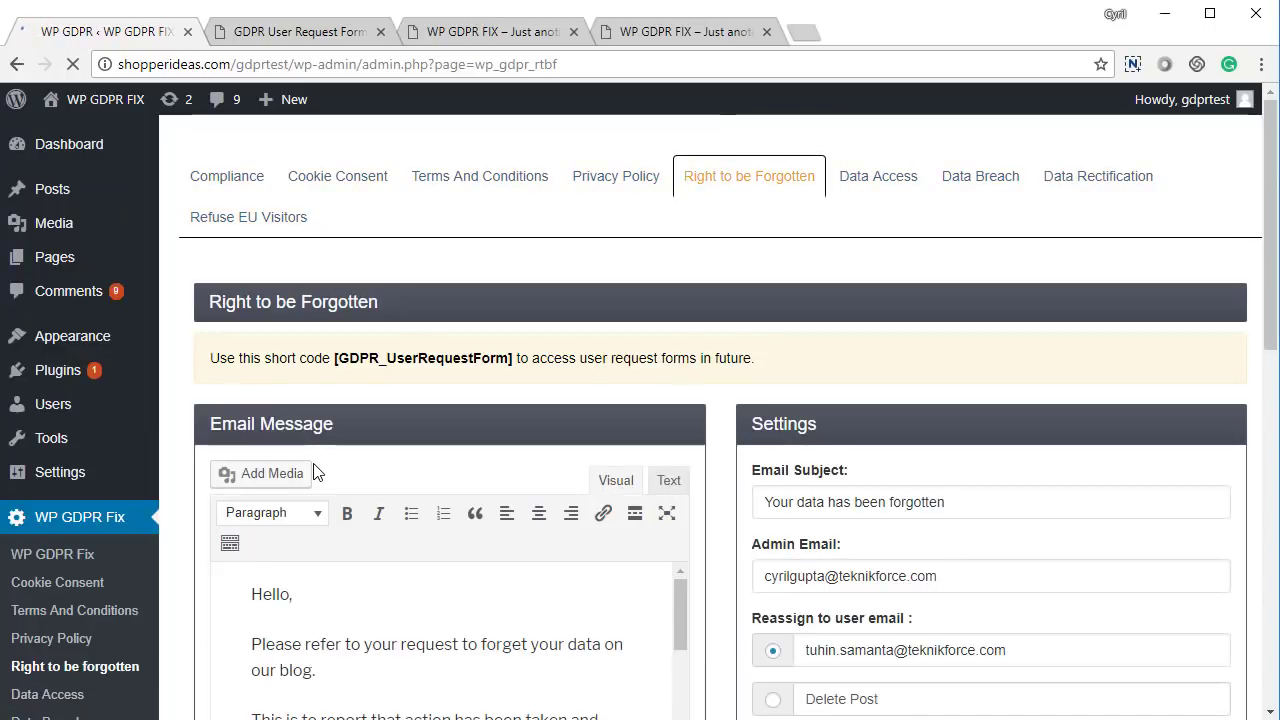
scroll(313, 470, down, 3)
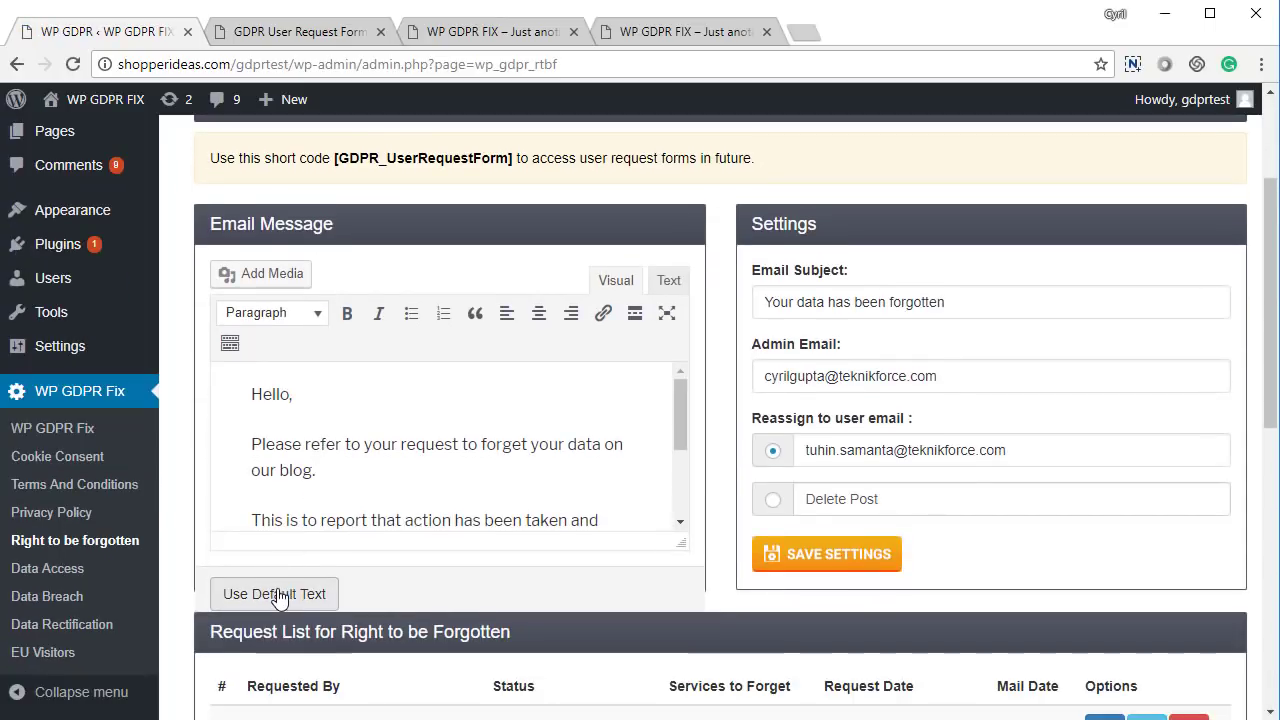
scroll(383, 434, down, 3)
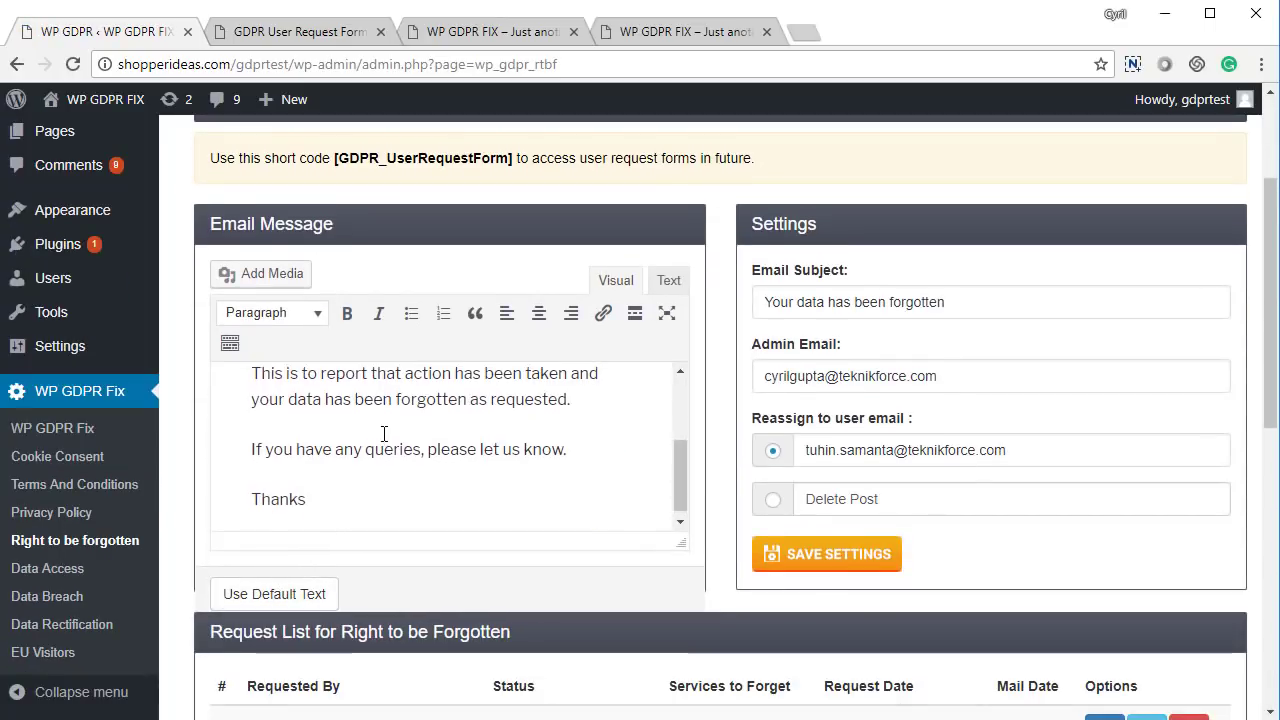
scroll(384, 434, up, 3)
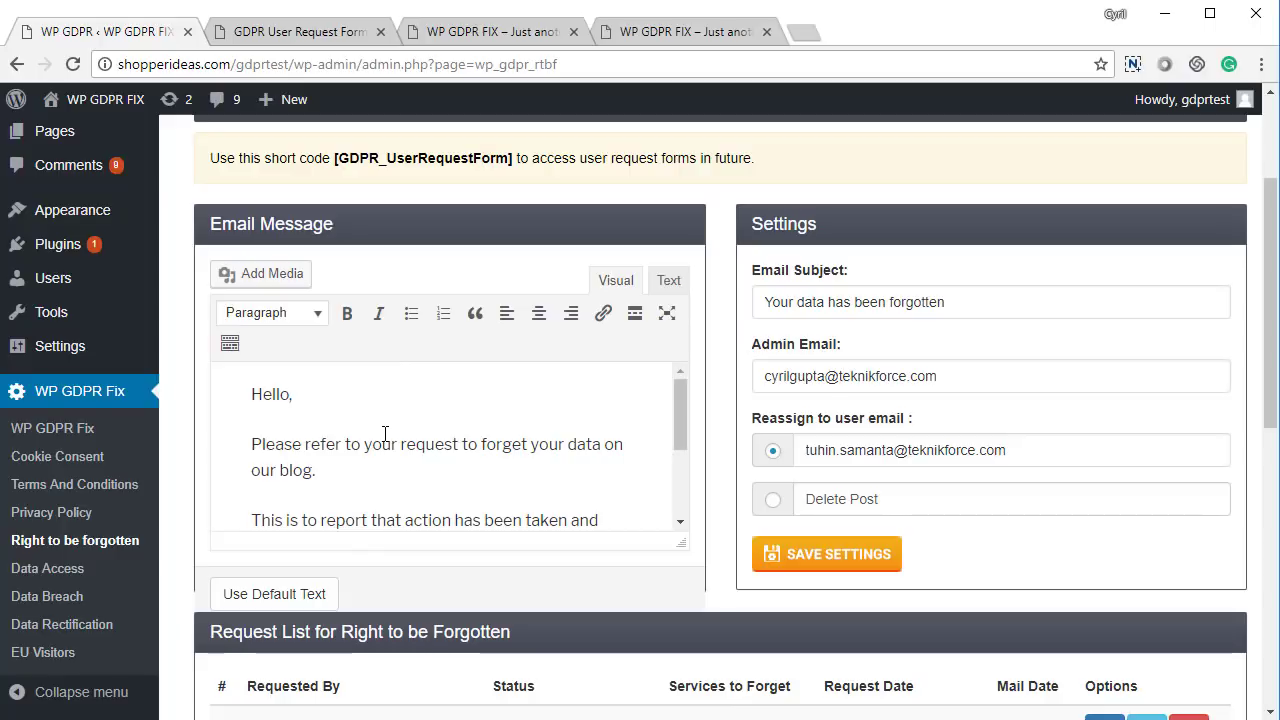
Scroll through the forget-request list showing signed-in and confirmation-link-sent requests
scroll(385, 434, down, 2)
scroll(680, 457, down, 5)
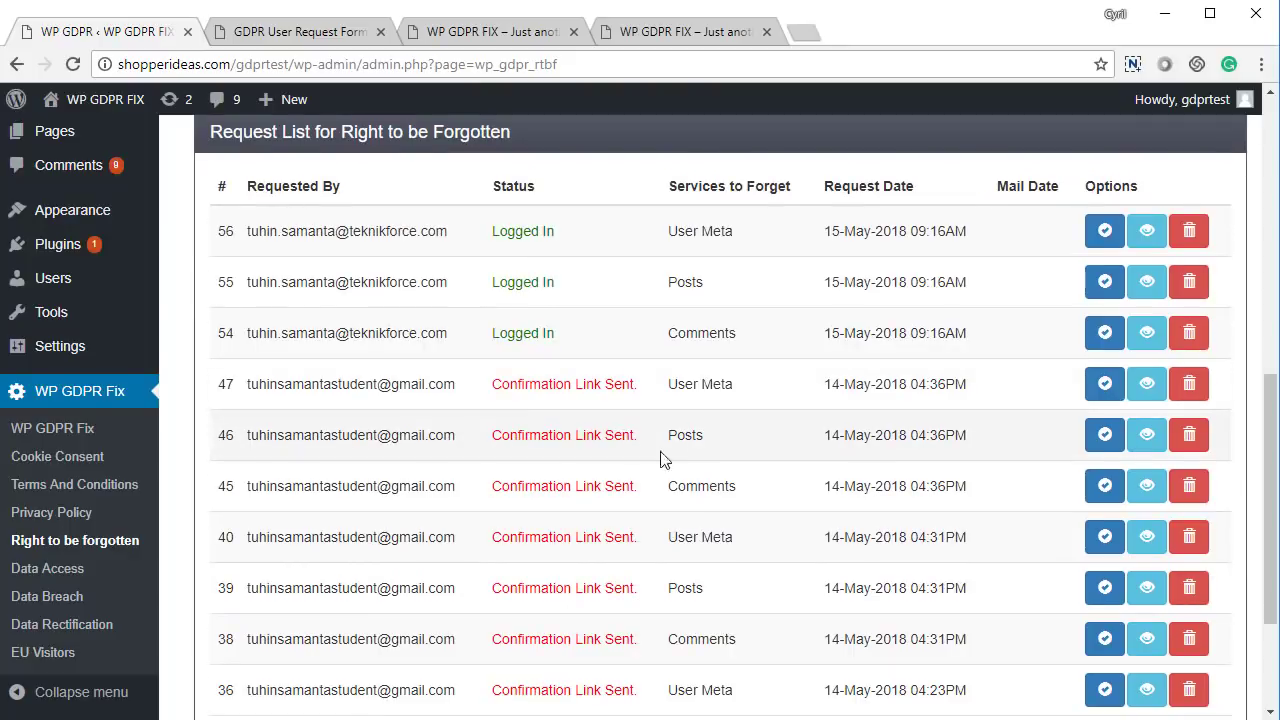
scroll(507, 463, down, 1)
scroll(507, 463, down, 2)
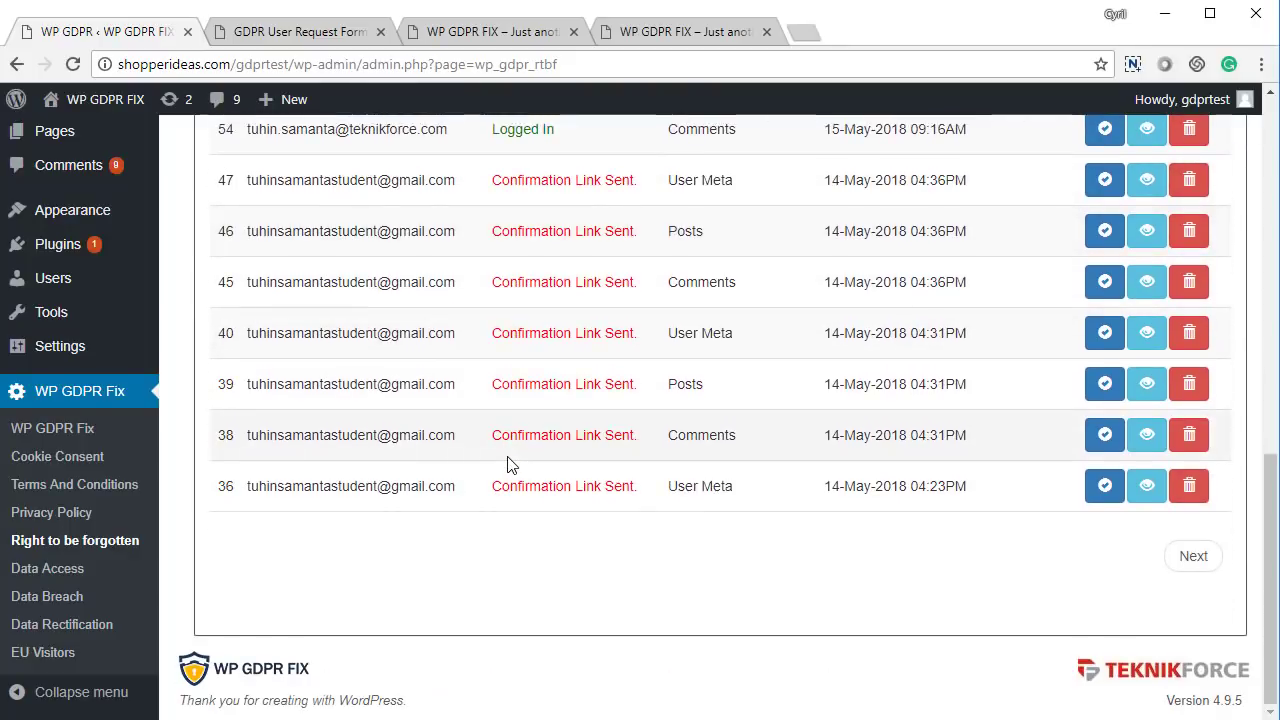
scroll(951, 523, up, 5)
scroll(1023, 520, down, 2)
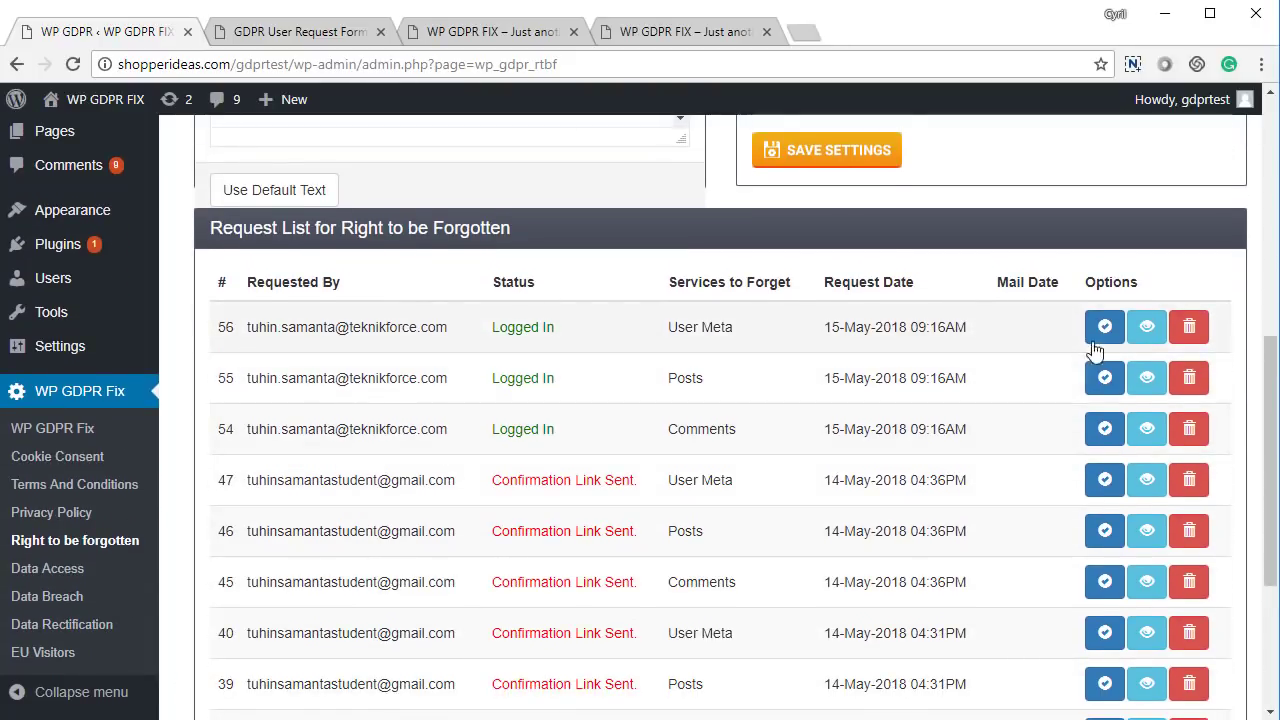
scroll(1104, 330, down, 1)
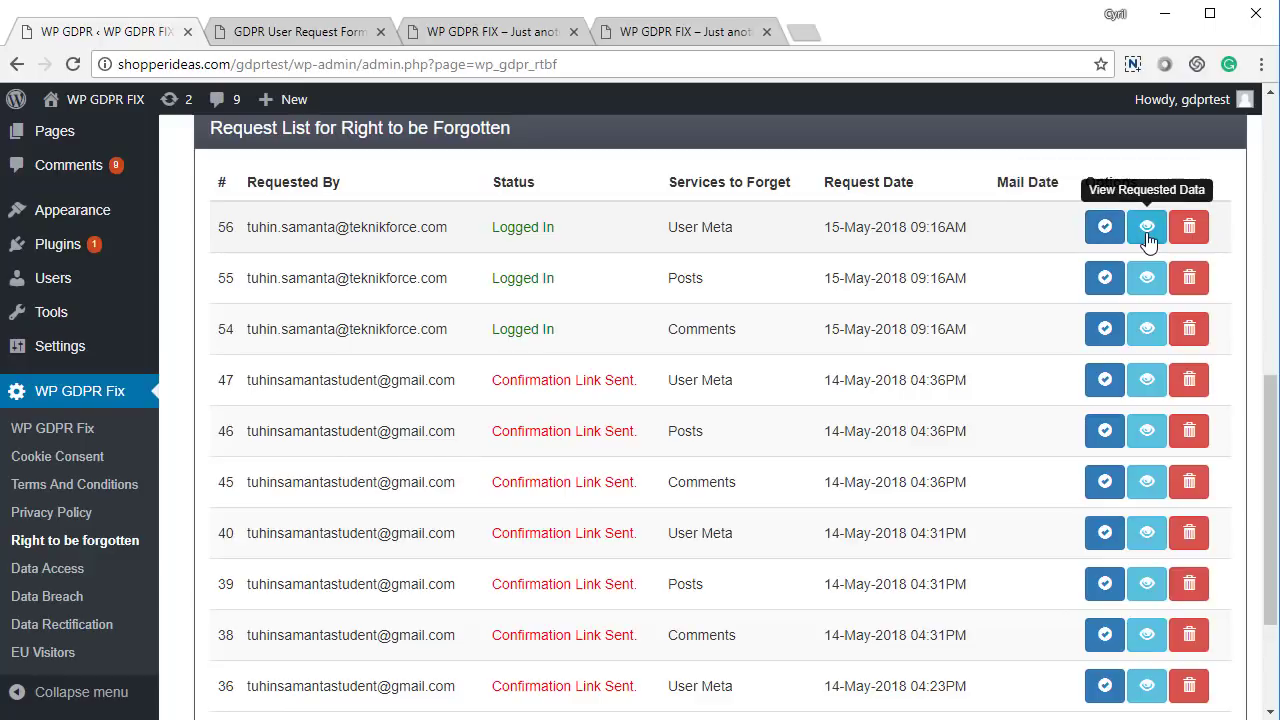
click(1147, 232)
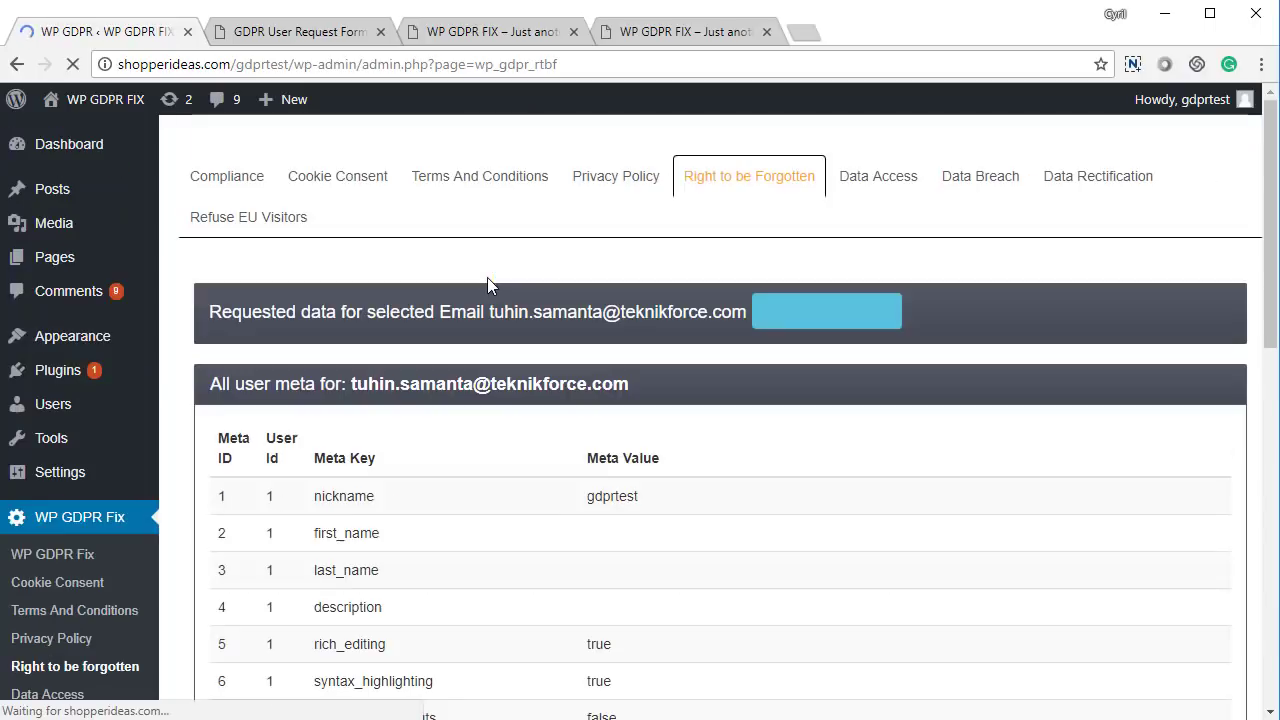
scroll(423, 343, down, 9)
scroll(420, 355, up, 3)
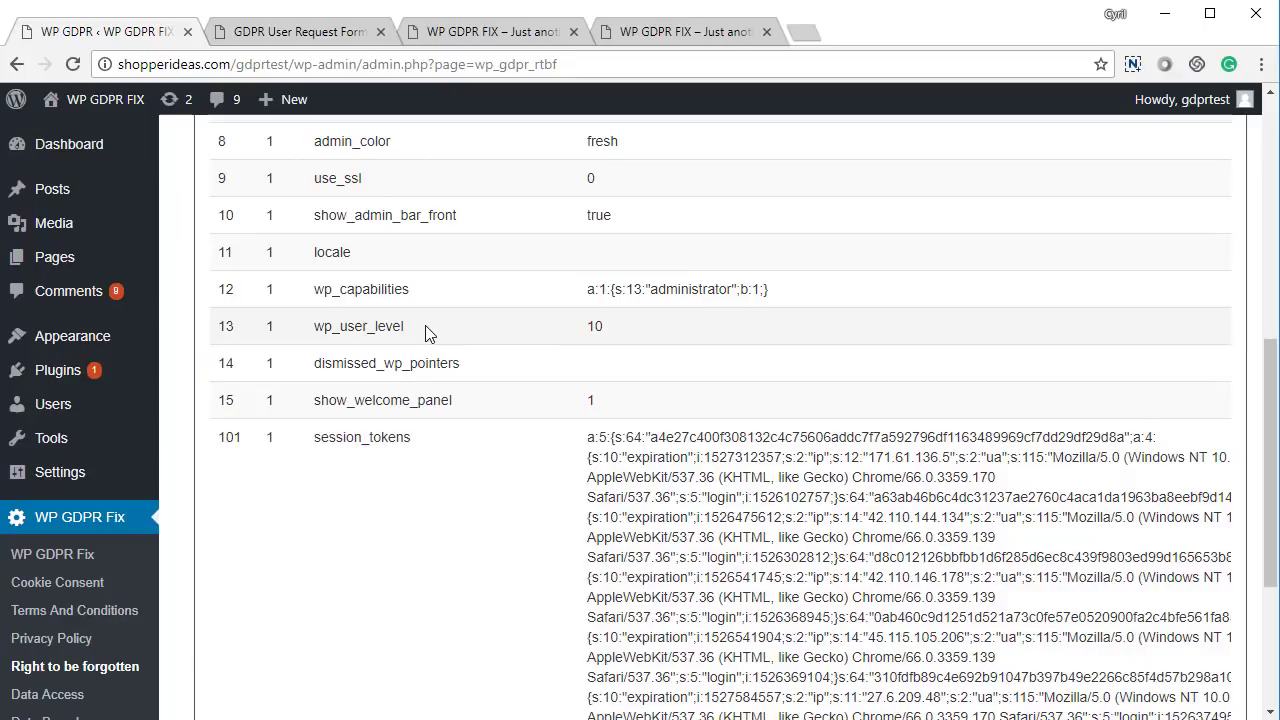
right_click(430, 333)
click(438, 337)
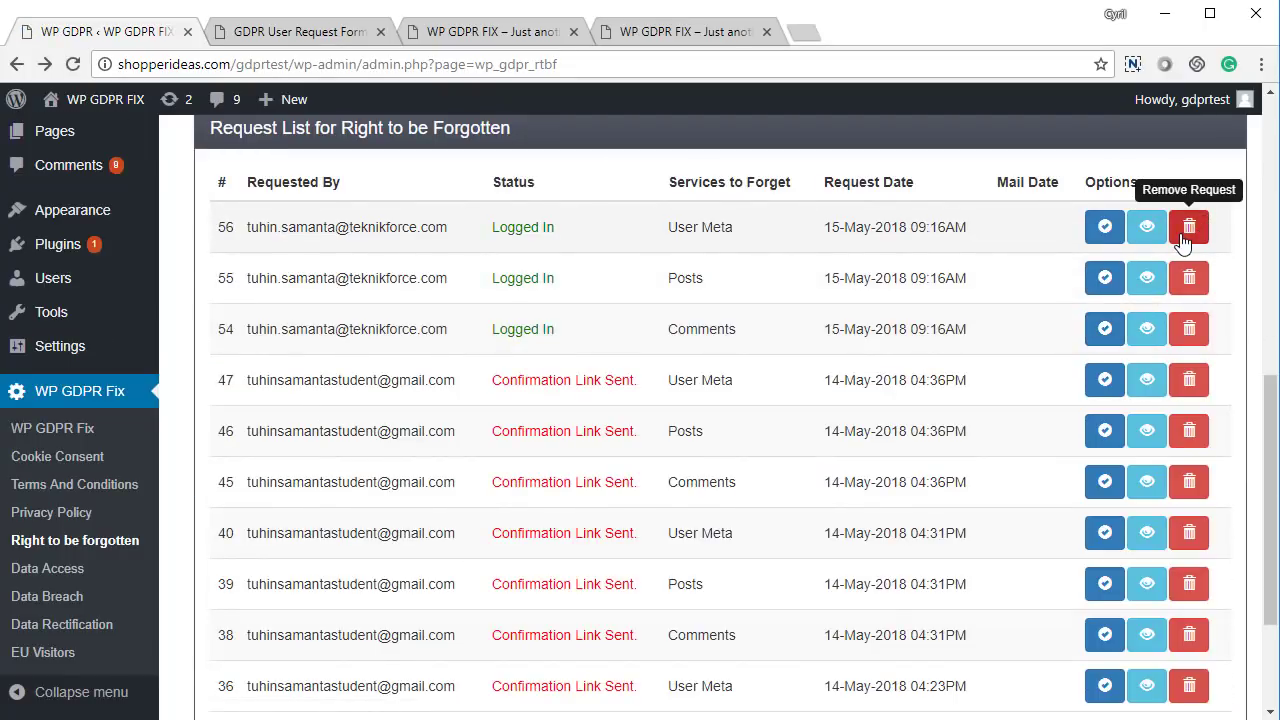
On the Forget Data Request form, select WordPress Comments, Posts and User Data
click(307, 34)
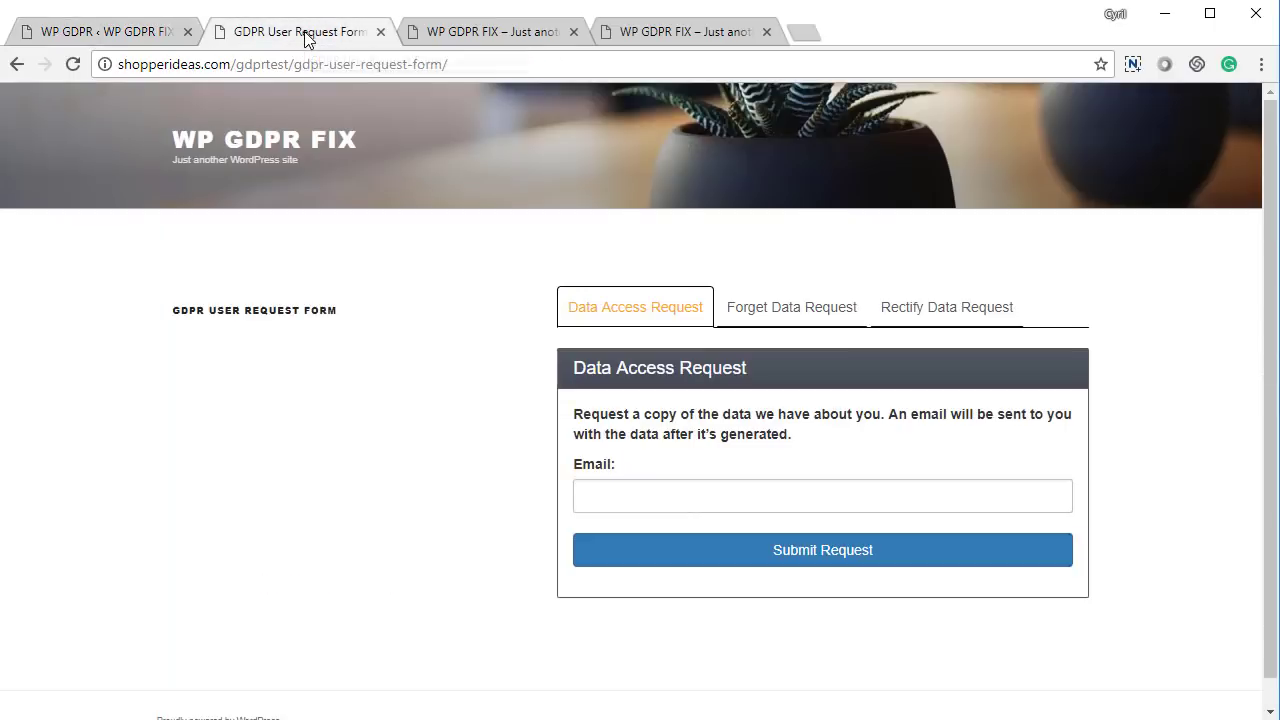
click(795, 310)
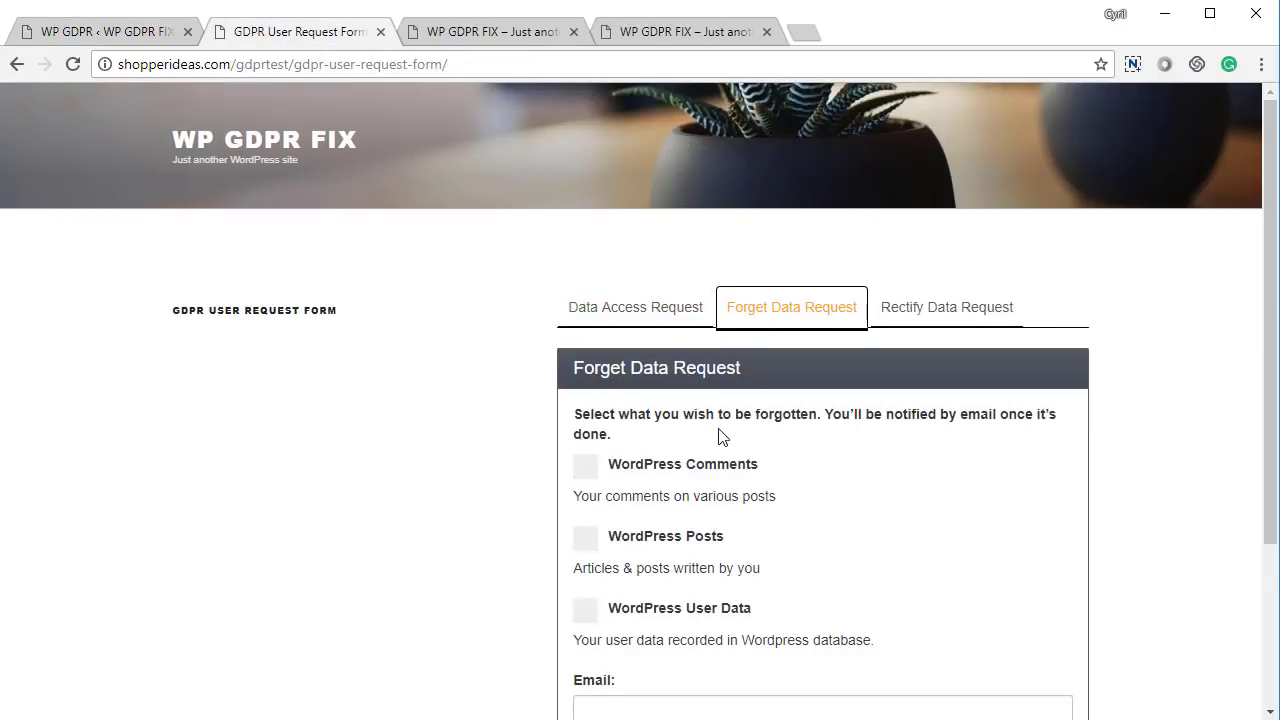
scroll(650, 428, down, 2)
scroll(594, 420, up, 1)
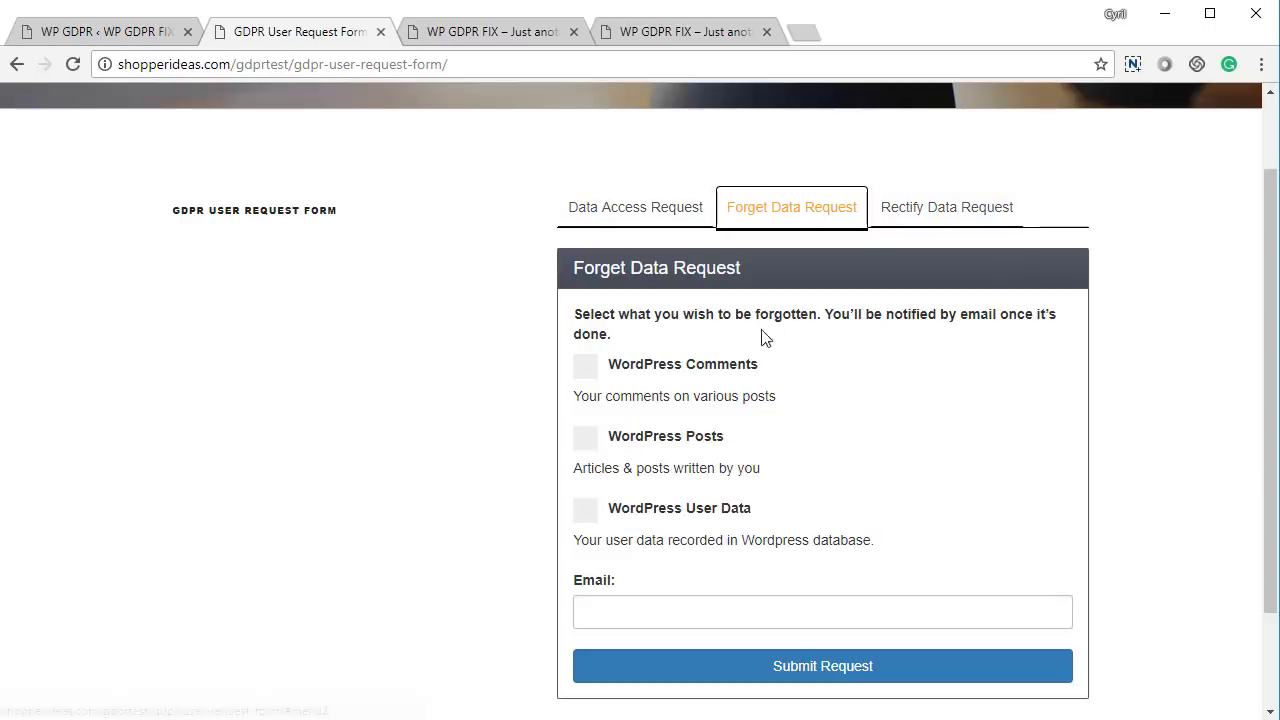
scroll(670, 300, down, 2)
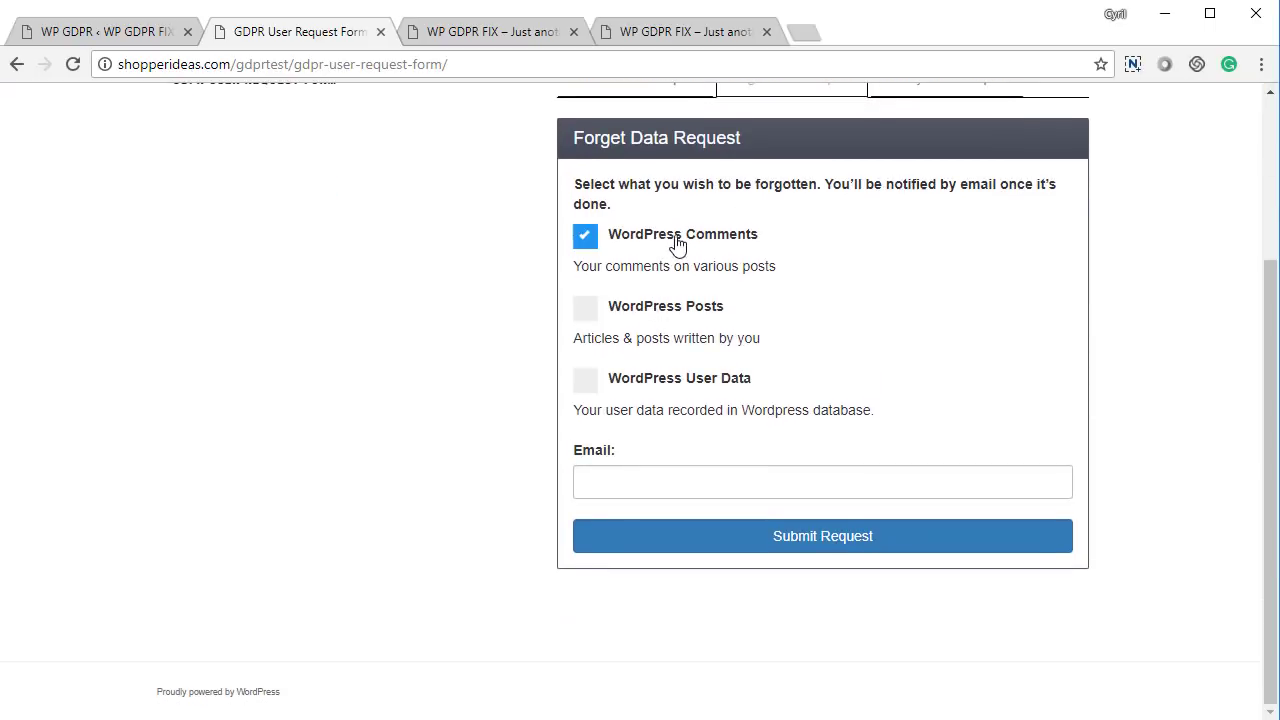
click(678, 244)
click(655, 316)
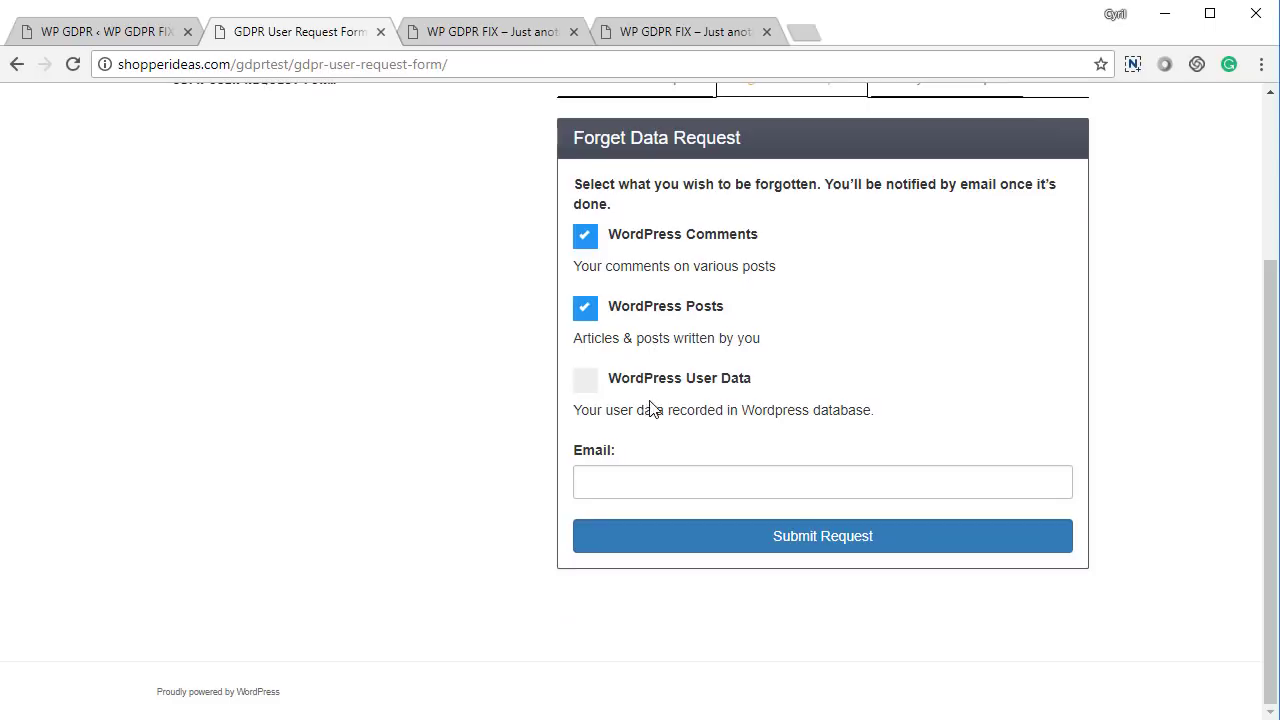
click(658, 390)
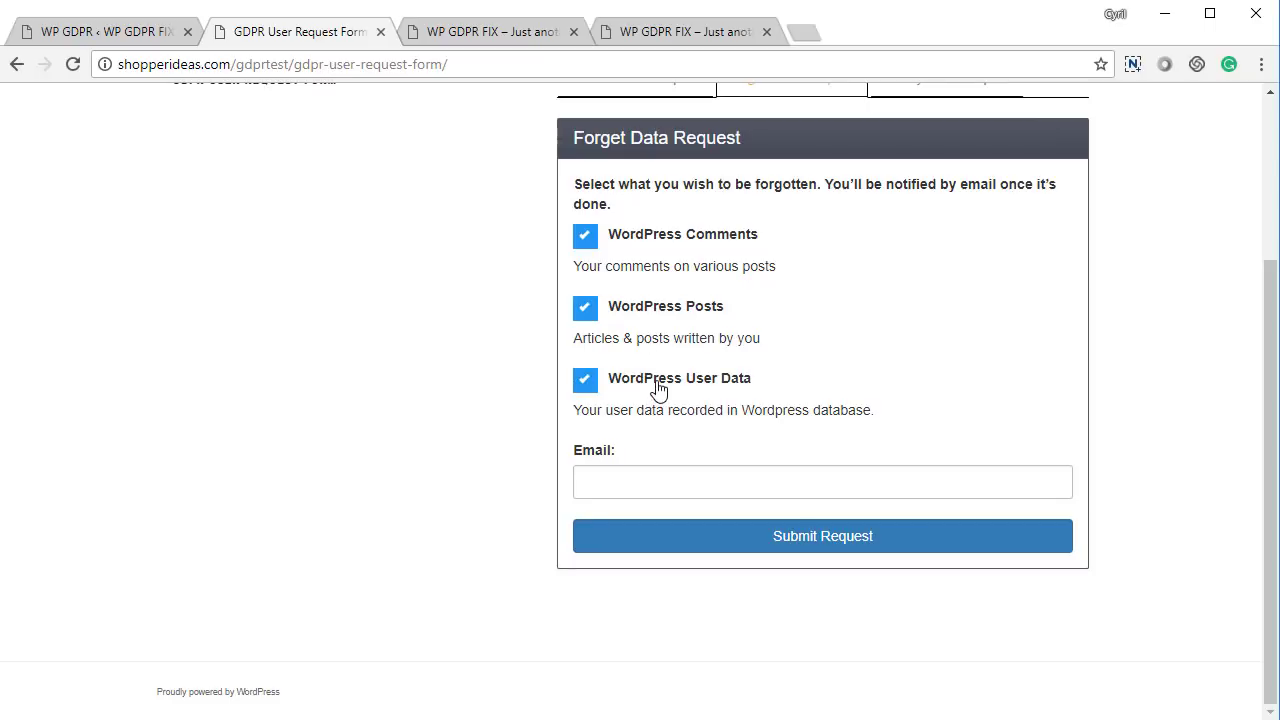
Enter the requester's e-mail address, submit the request and dismiss the confirmation alert
click(642, 489)
text(c)
double_click(611, 488)
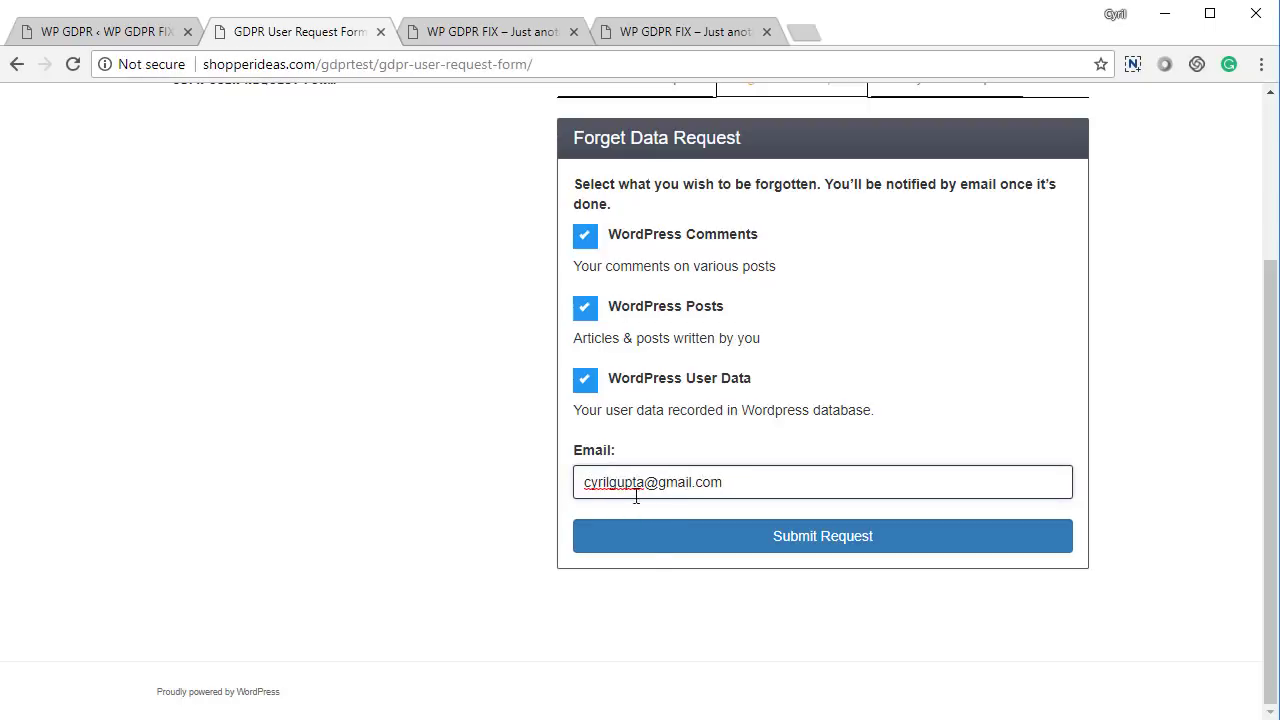
click(660, 529)
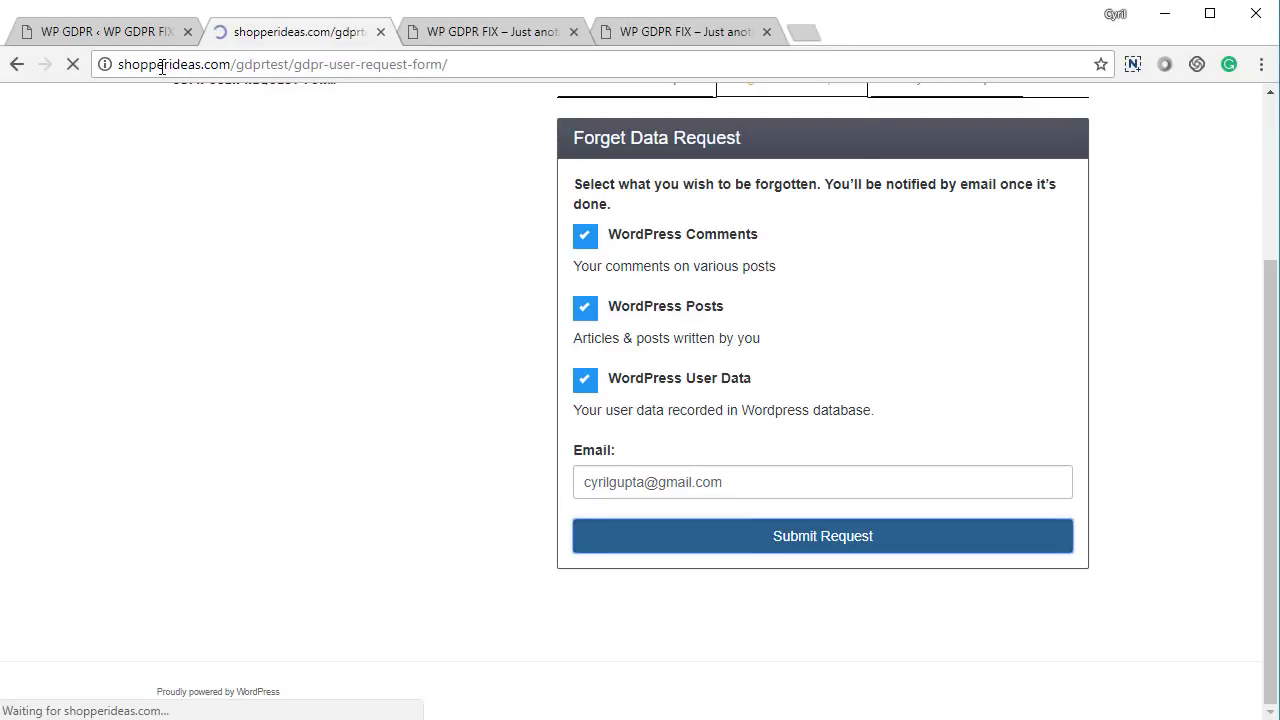
click(789, 180)
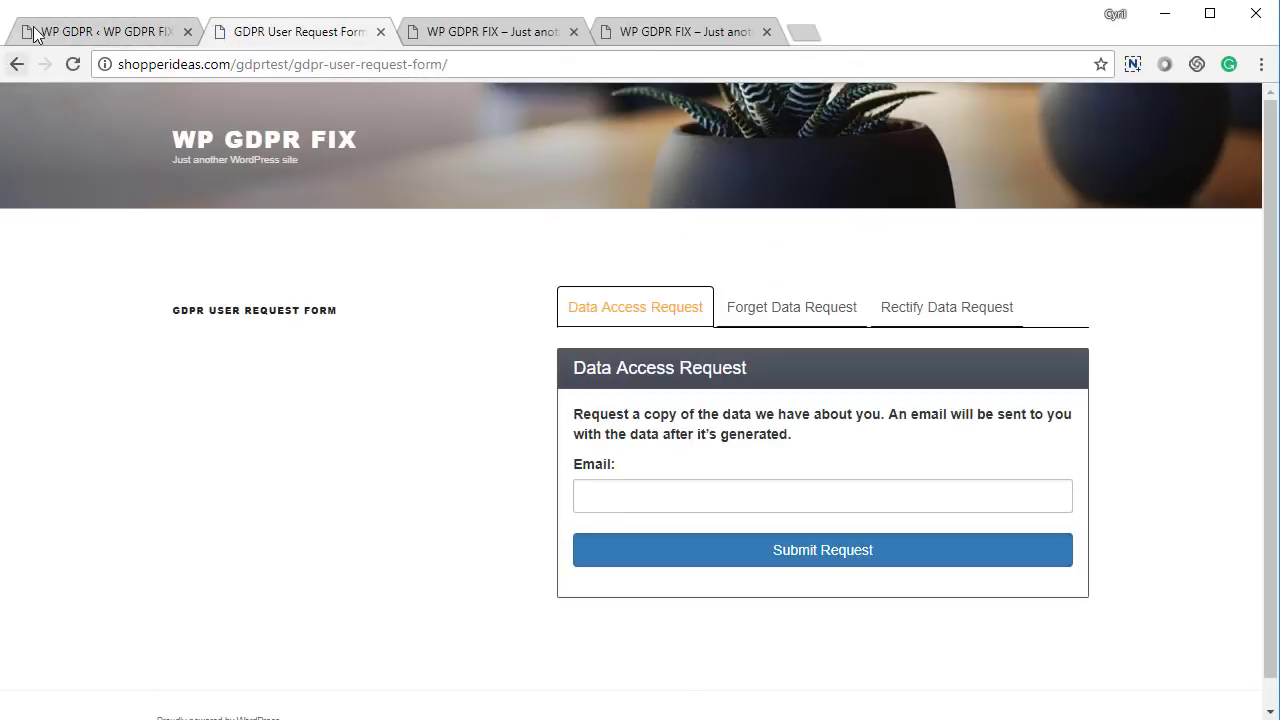
Back in the admin, review the Right to be Forgotten request list and settings
key(ctrl+shift+Tab)
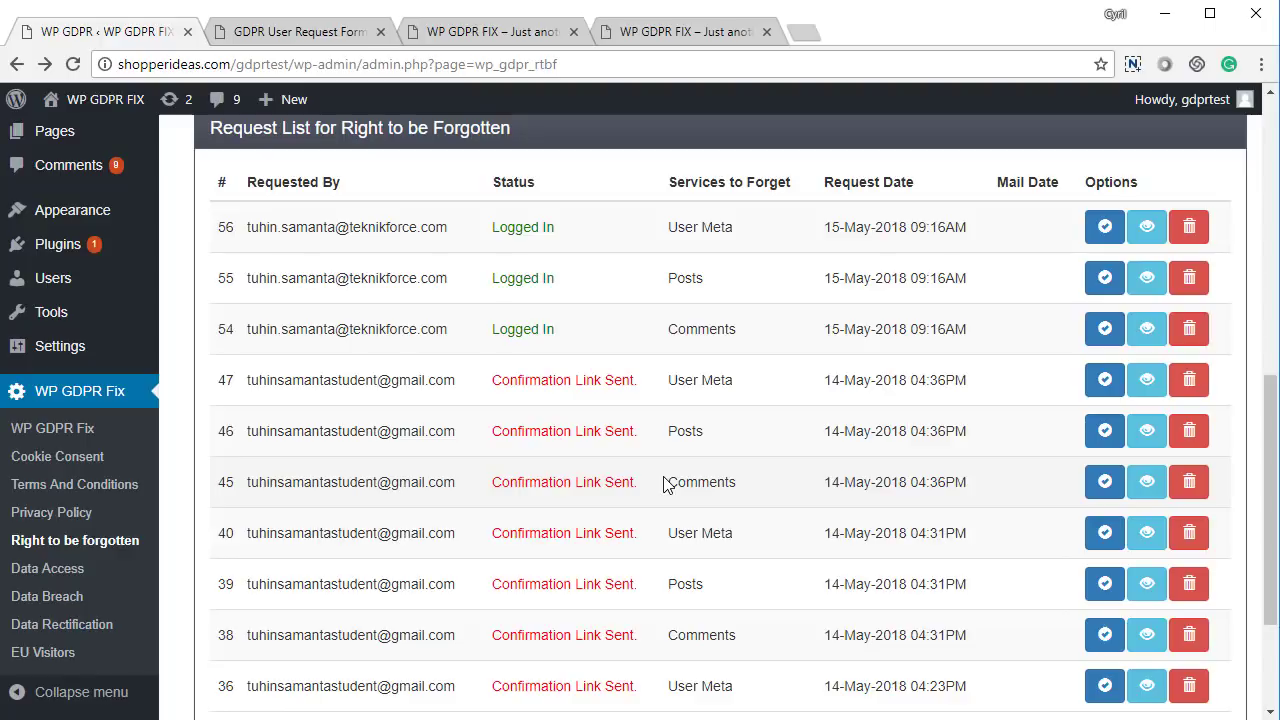
scroll(664, 483, up, 1)
scroll(663, 480, down, 1)
scroll(577, 482, up, 3)
scroll(577, 486, down, 5)
scroll(589, 509, up, 6)
scroll(589, 514, down, 4)
scroll(593, 479, up, 3)
scroll(595, 481, up, 4)
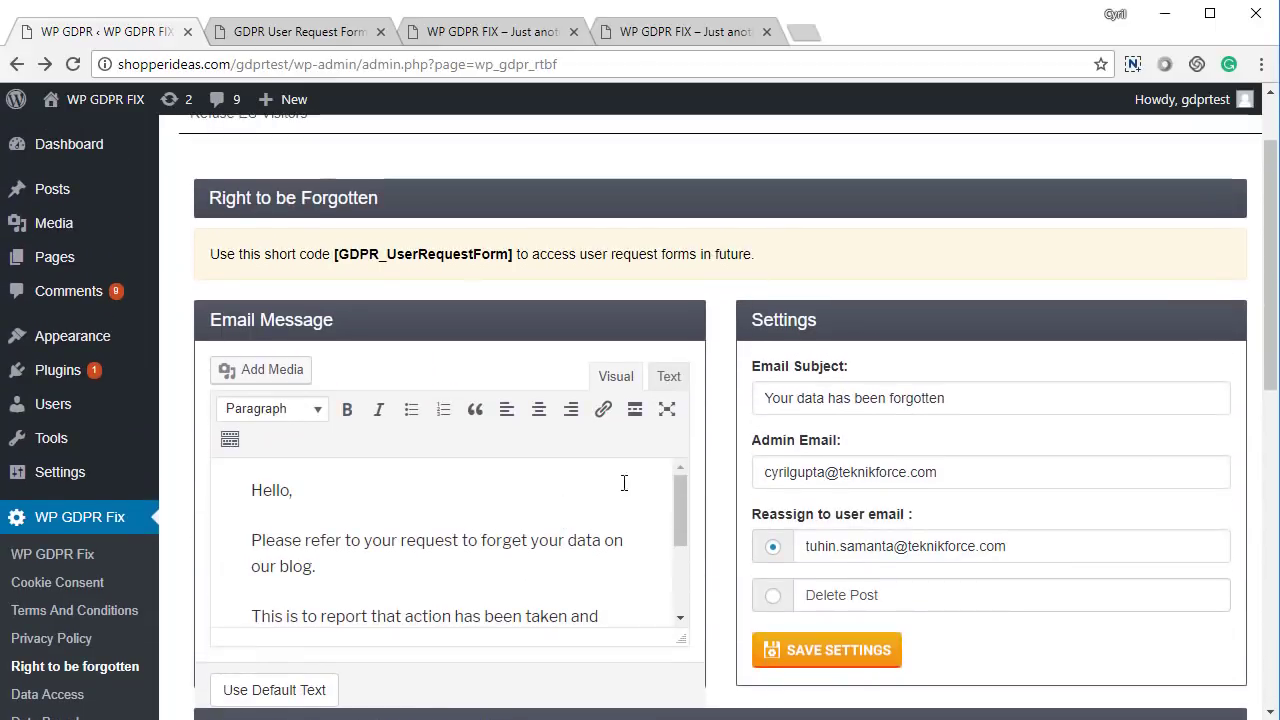
Check the email subject and admin address, keep posts reassigned to a user, and save
click(480, 565)
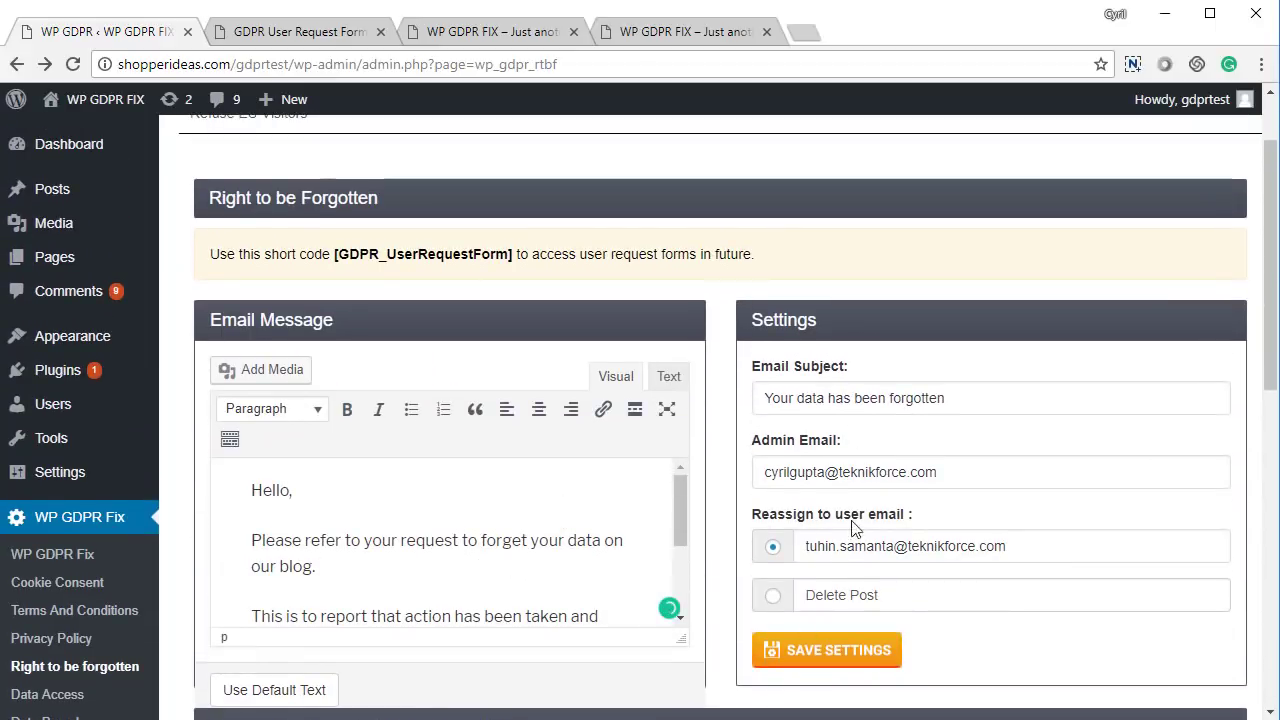
triple_click(946, 397)
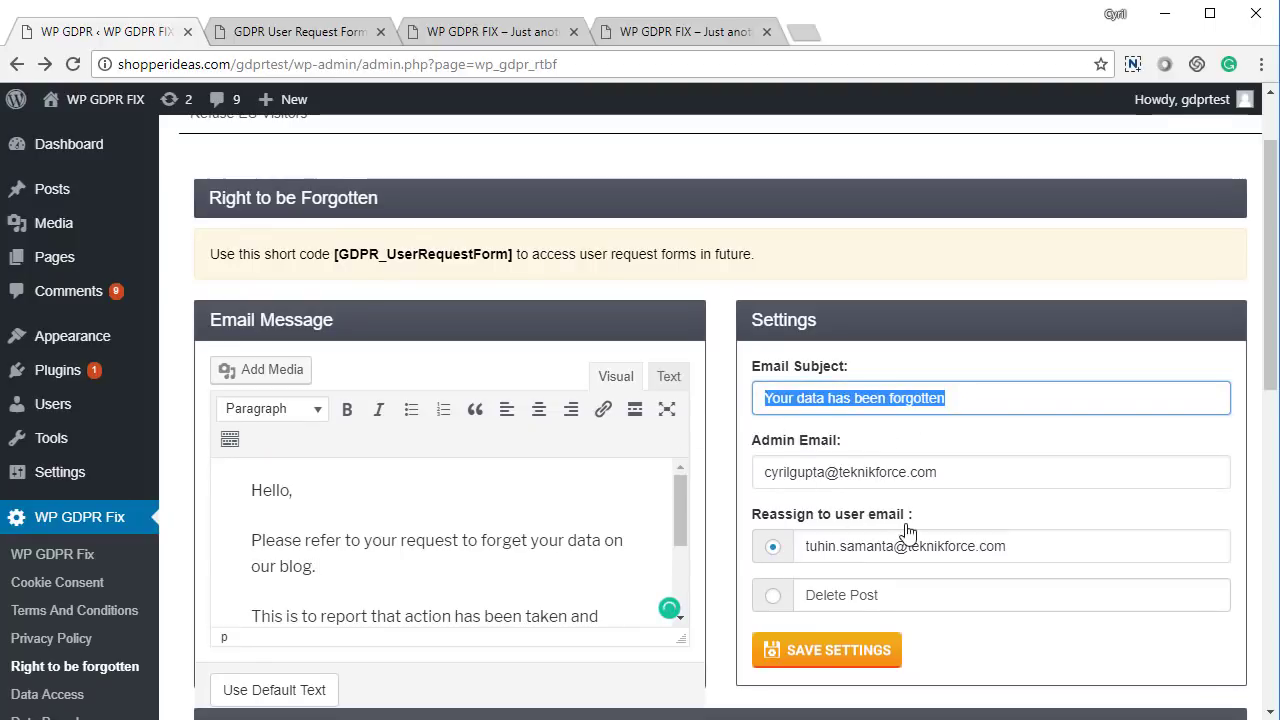
triple_click(946, 474)
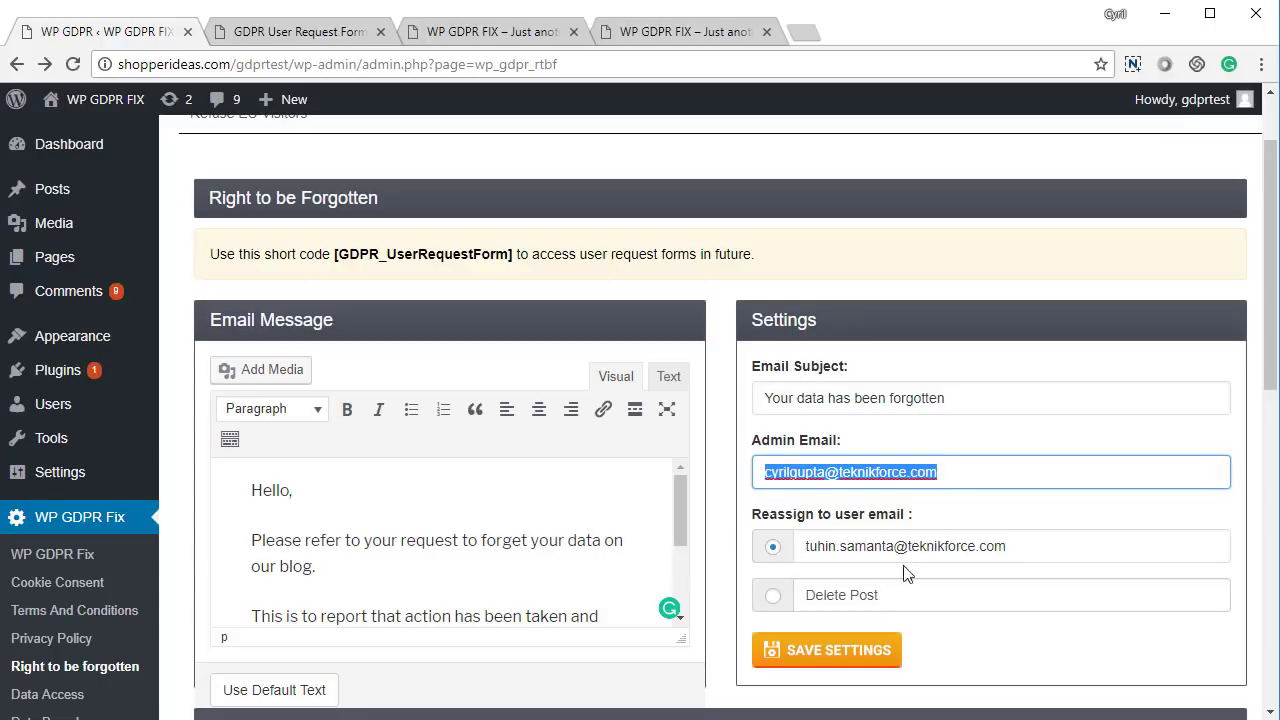
click(768, 610)
click(773, 598)
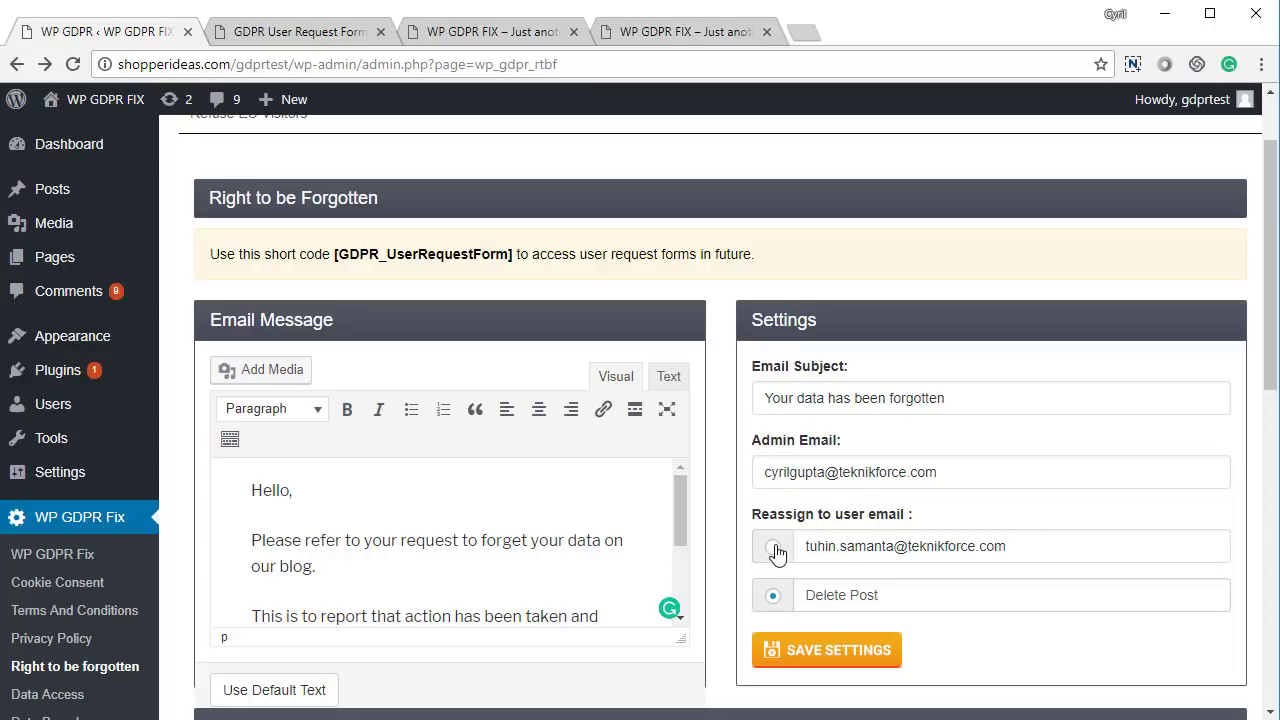
click(774, 548)
click(818, 652)
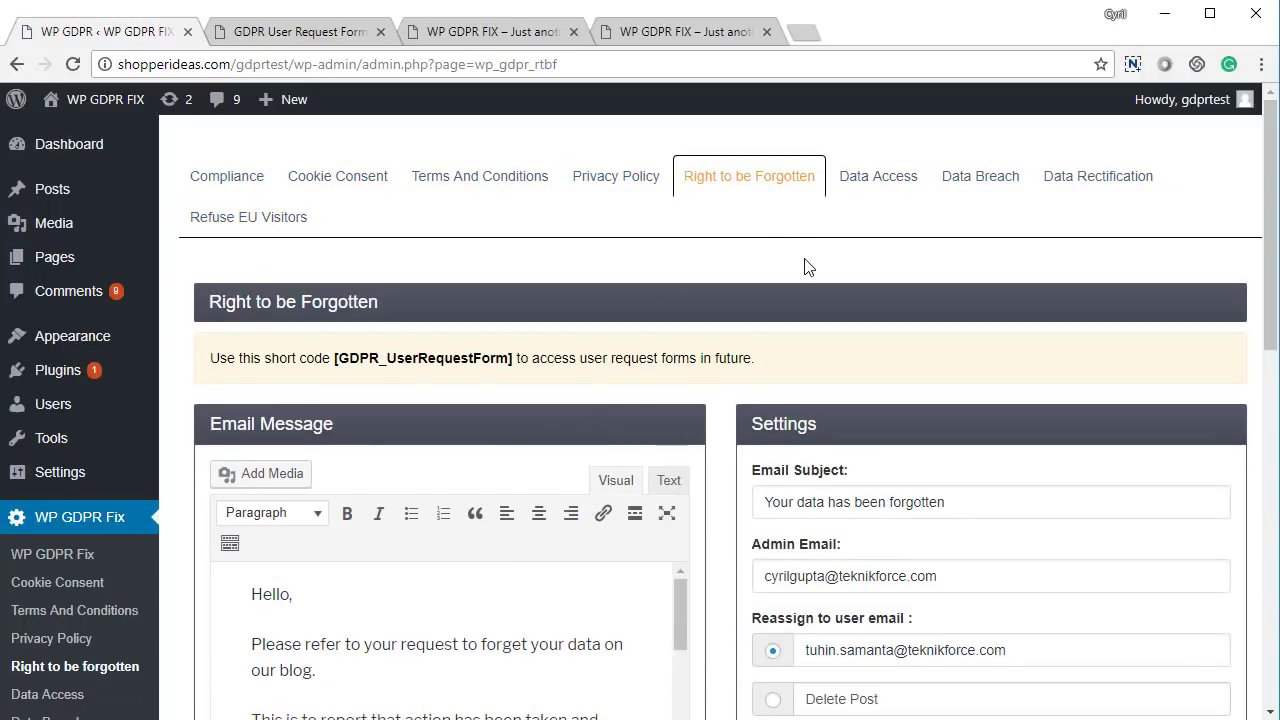
Open the Data Access tab and look over its 'Your data' settings and request 53
click(886, 193)
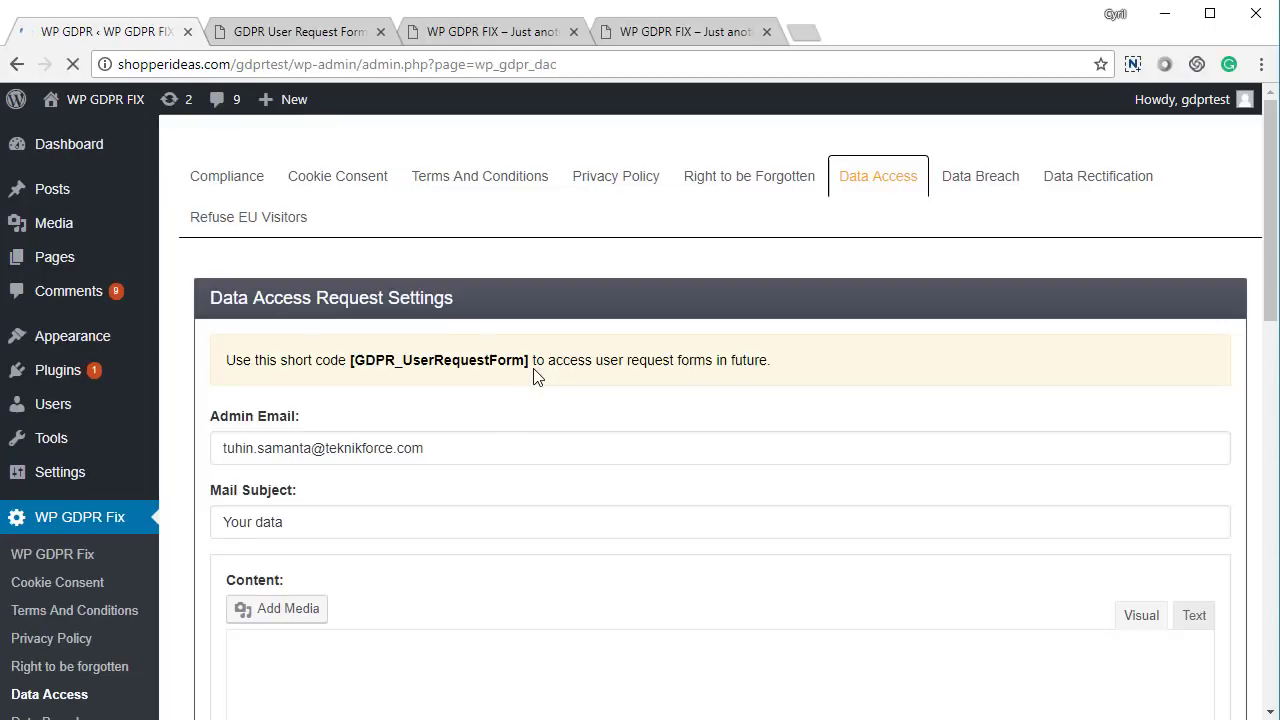
scroll(507, 418, down, 5)
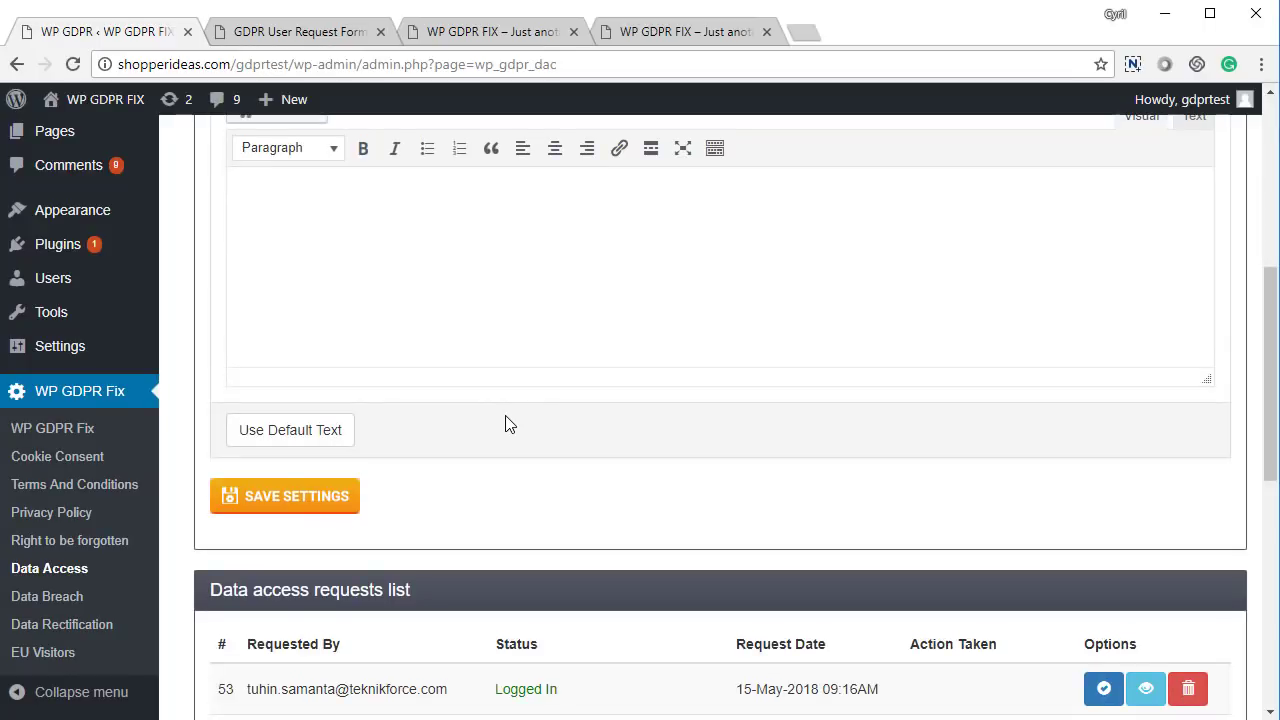
scroll(507, 424, up, 5)
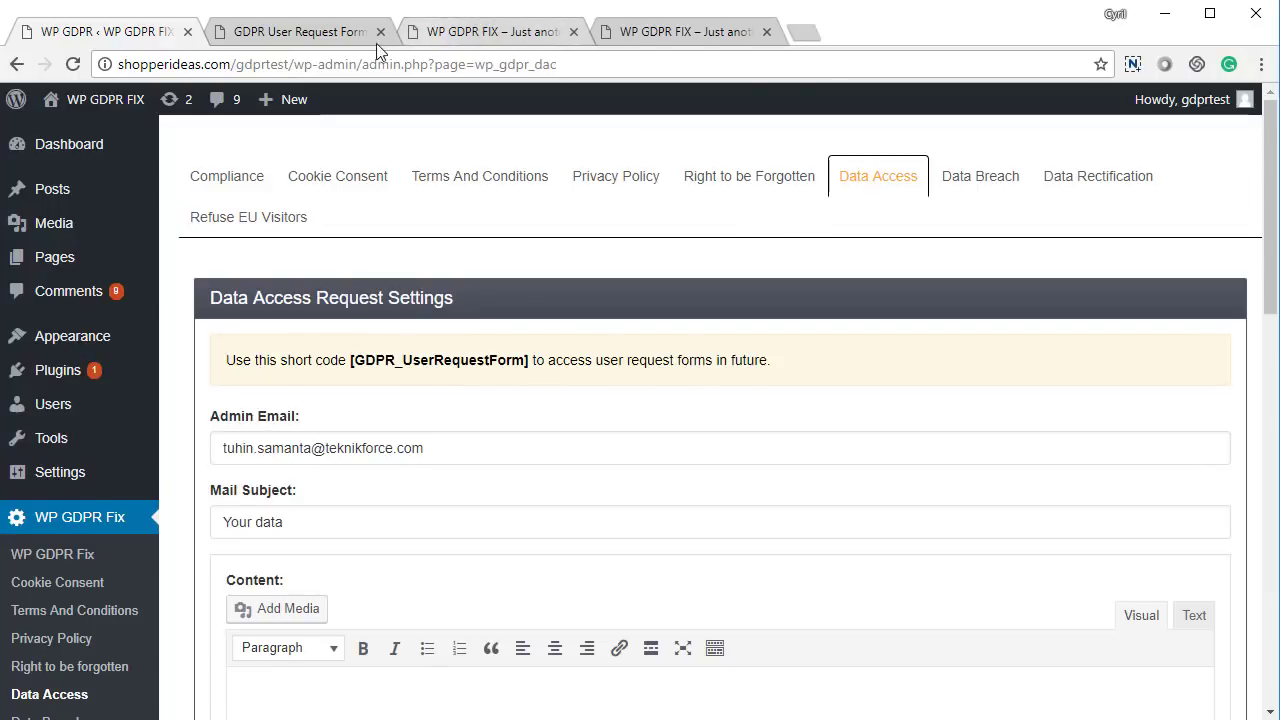
On the front-end Data Access Request form, type the requester's e-mail address
click(340, 35)
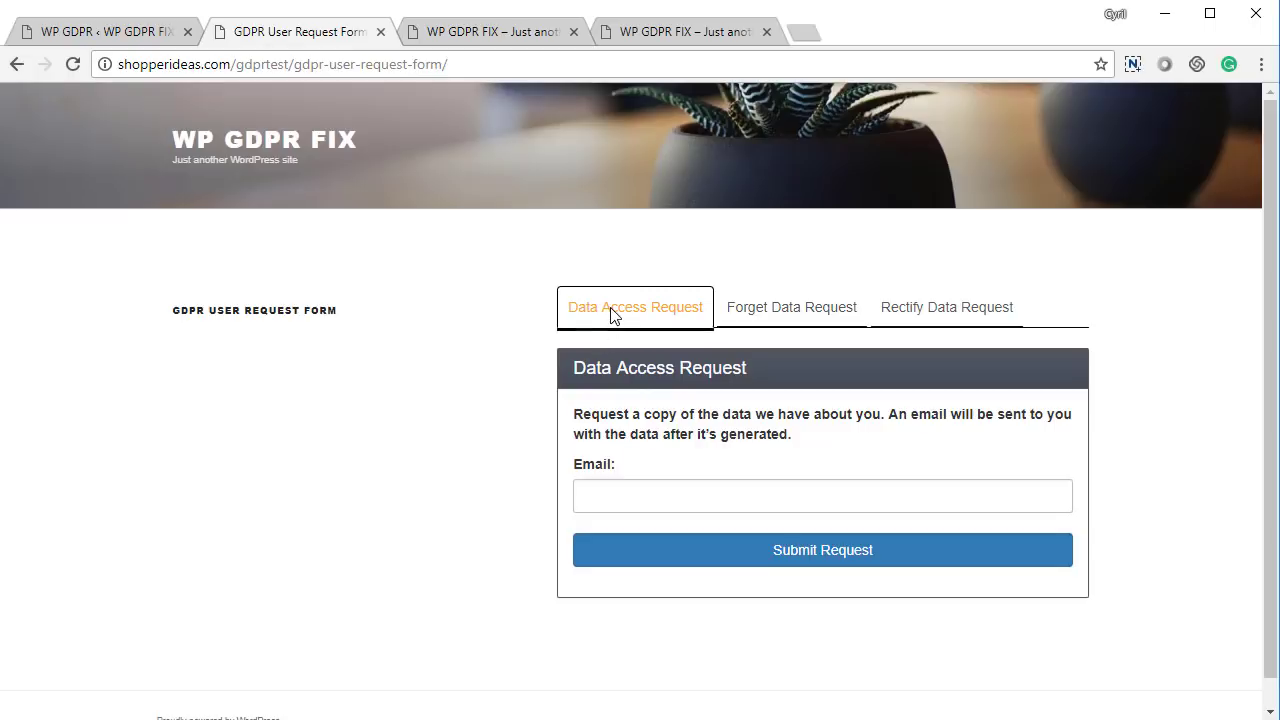
click(651, 496)
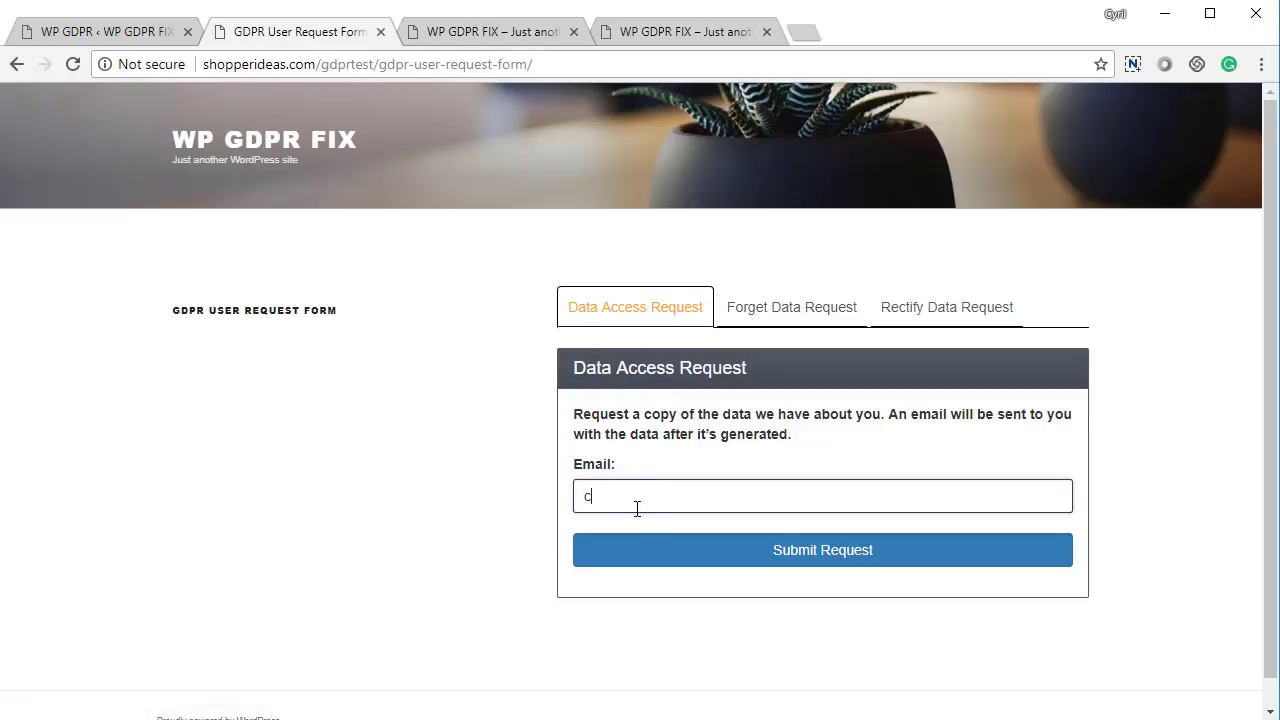
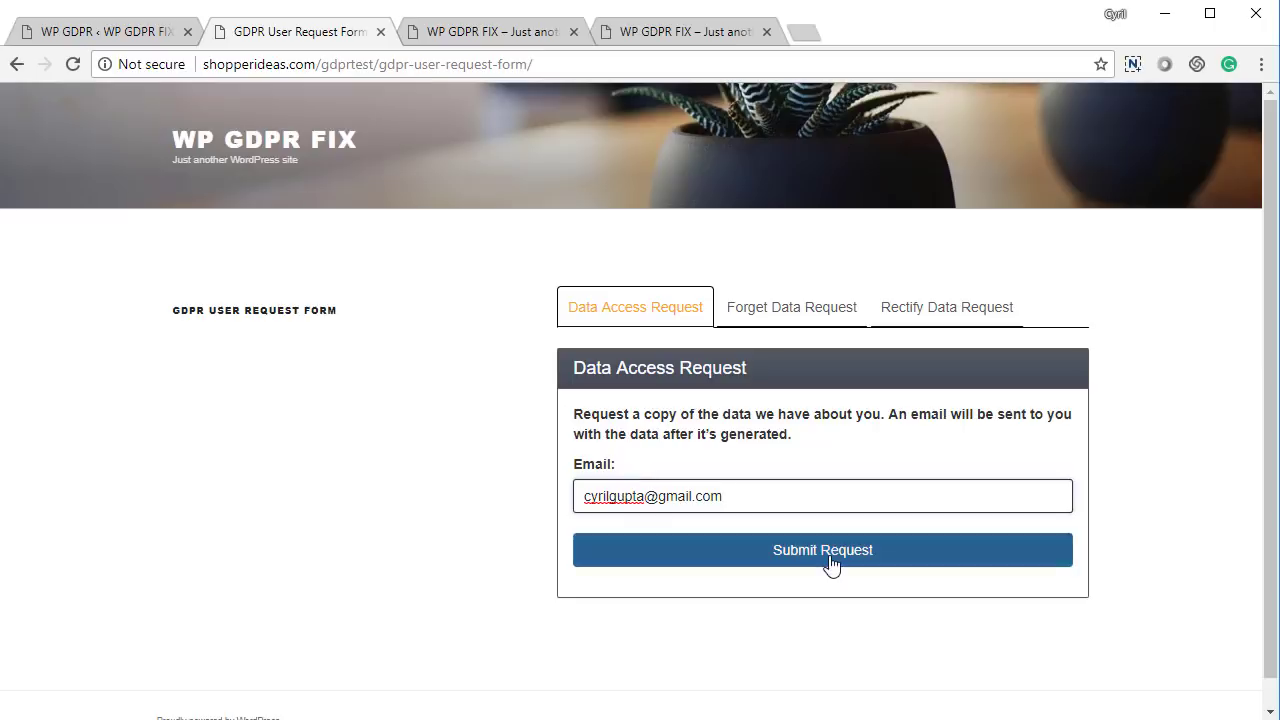
Submit the data access request and confirm row 63 shows Confirmation Link Sent in the admin list
click(831, 558)
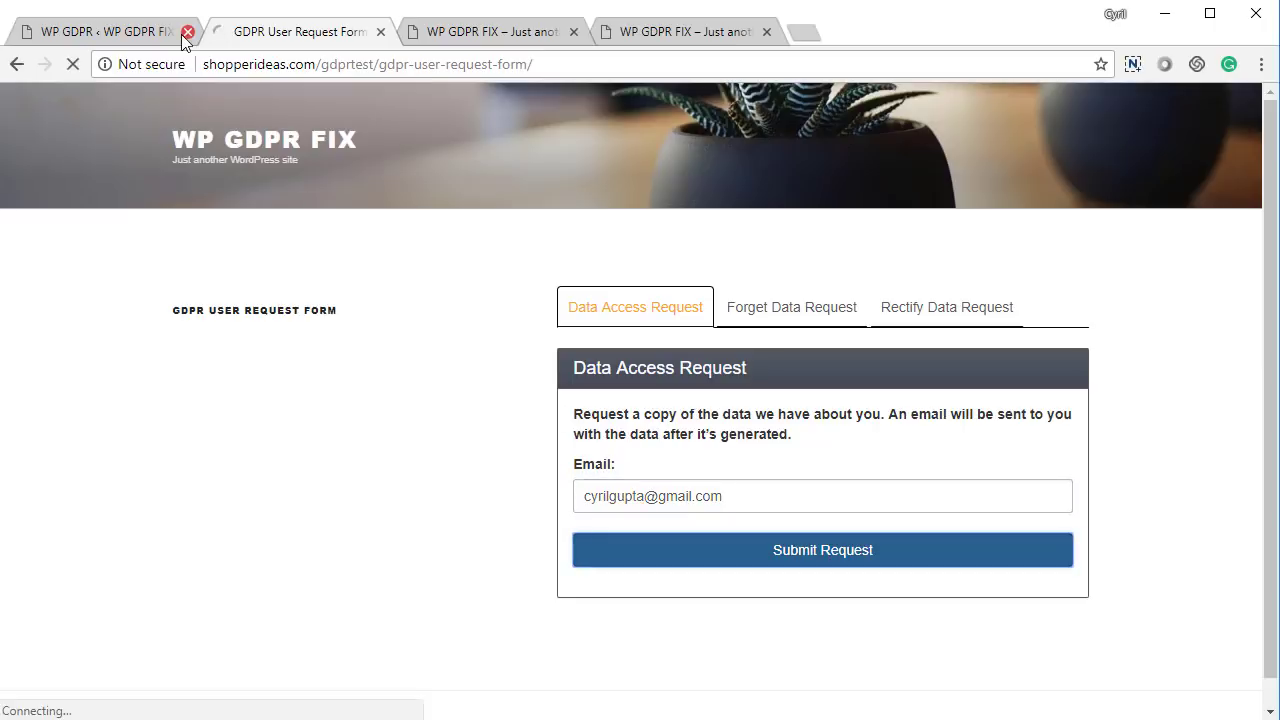
click(167, 38)
scroll(594, 485, down, 10)
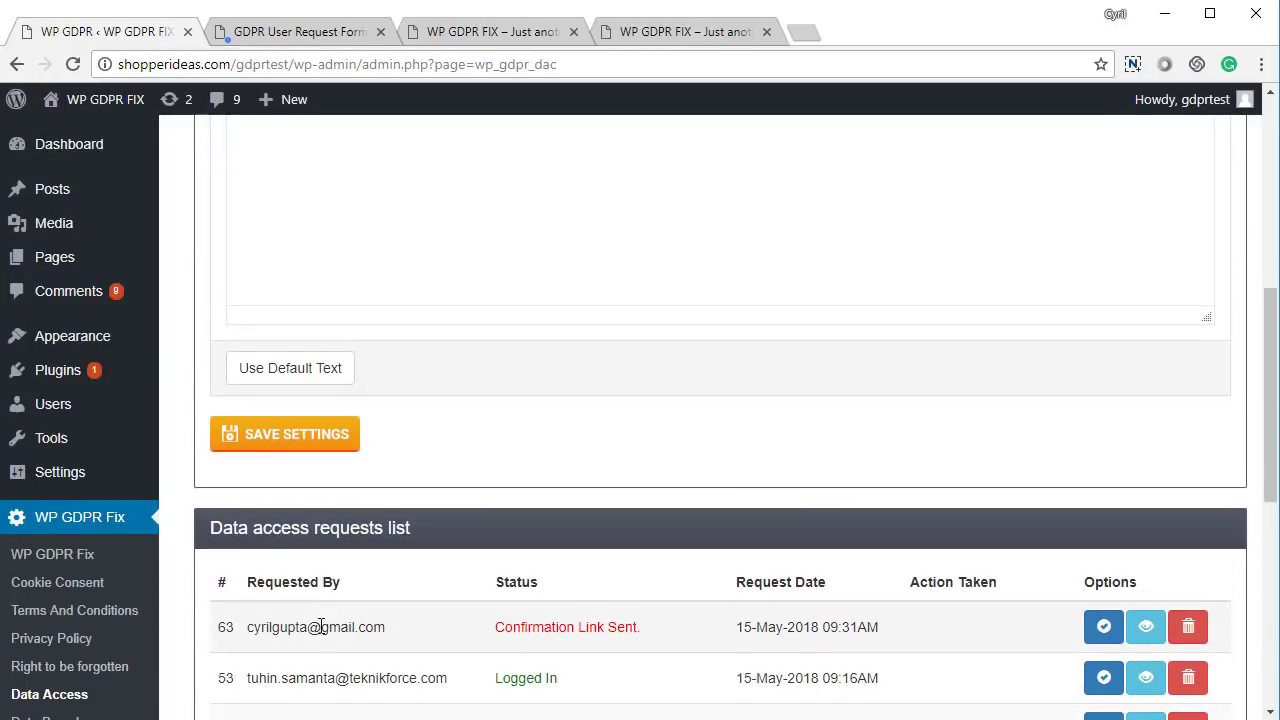
drag(320, 627, 811, 651)
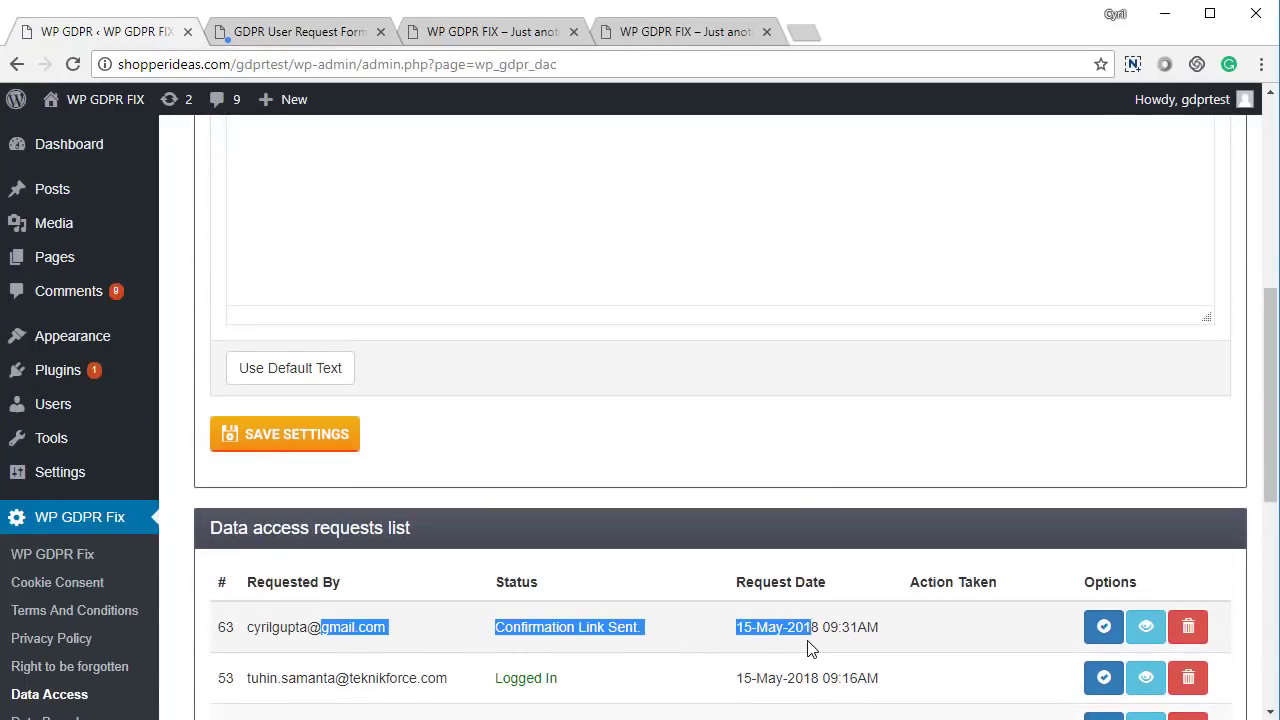
click(619, 634)
click(689, 627)
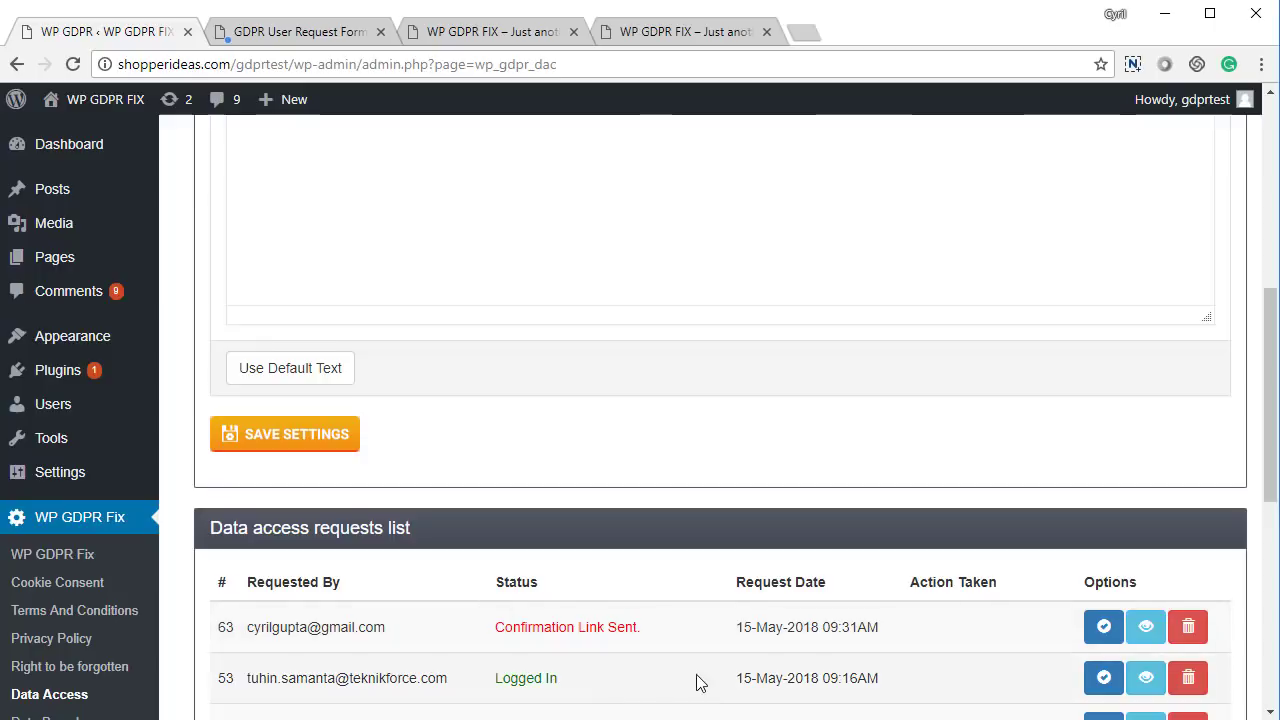
scroll(680, 660, up, 8)
Fill the data access e-mail content with the default message
scroll(429, 534, down, 3)
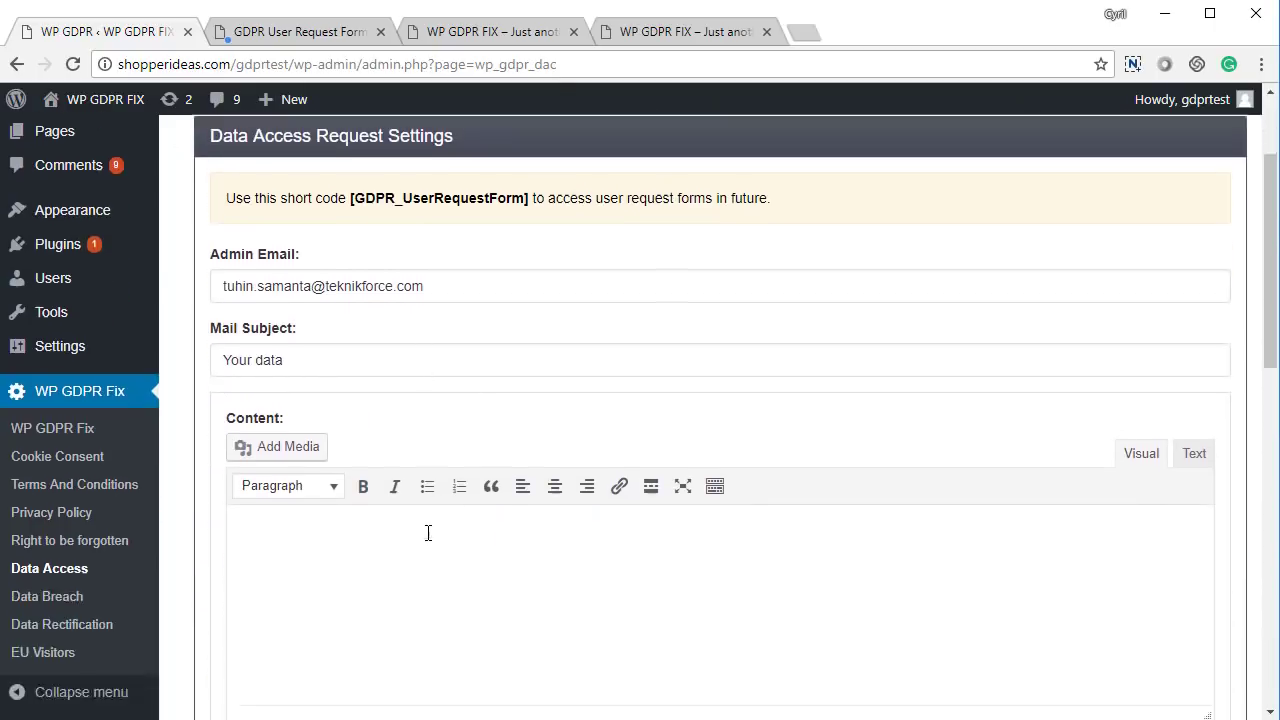
click(291, 640)
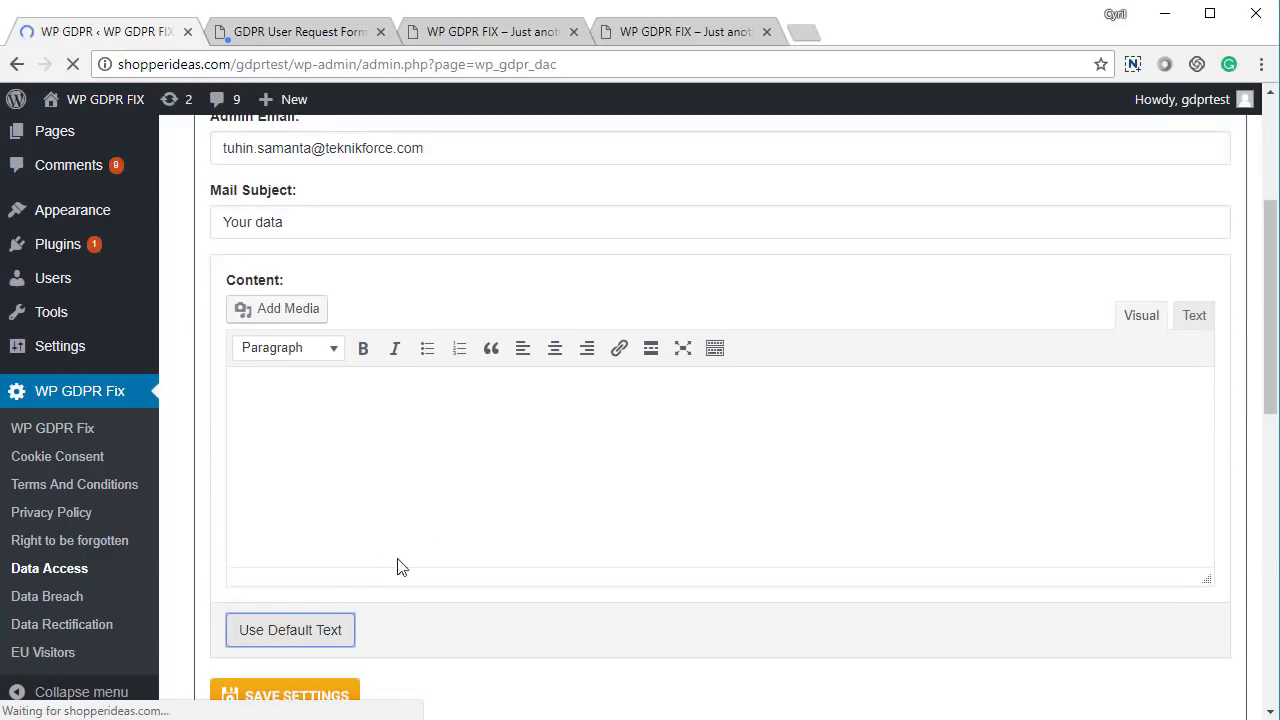
scroll(399, 545, down, 5)
scroll(640, 400, up, 2)
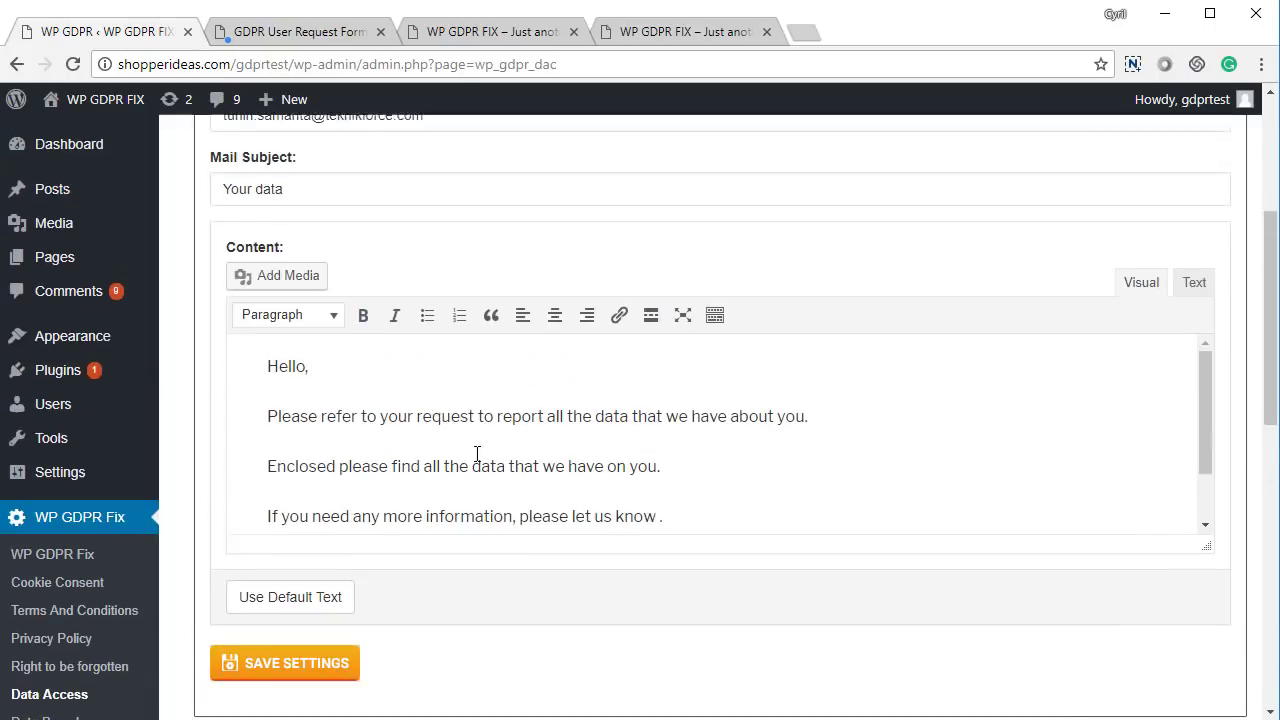
scroll(400, 371, up, 1)
scroll(523, 394, down, 6)
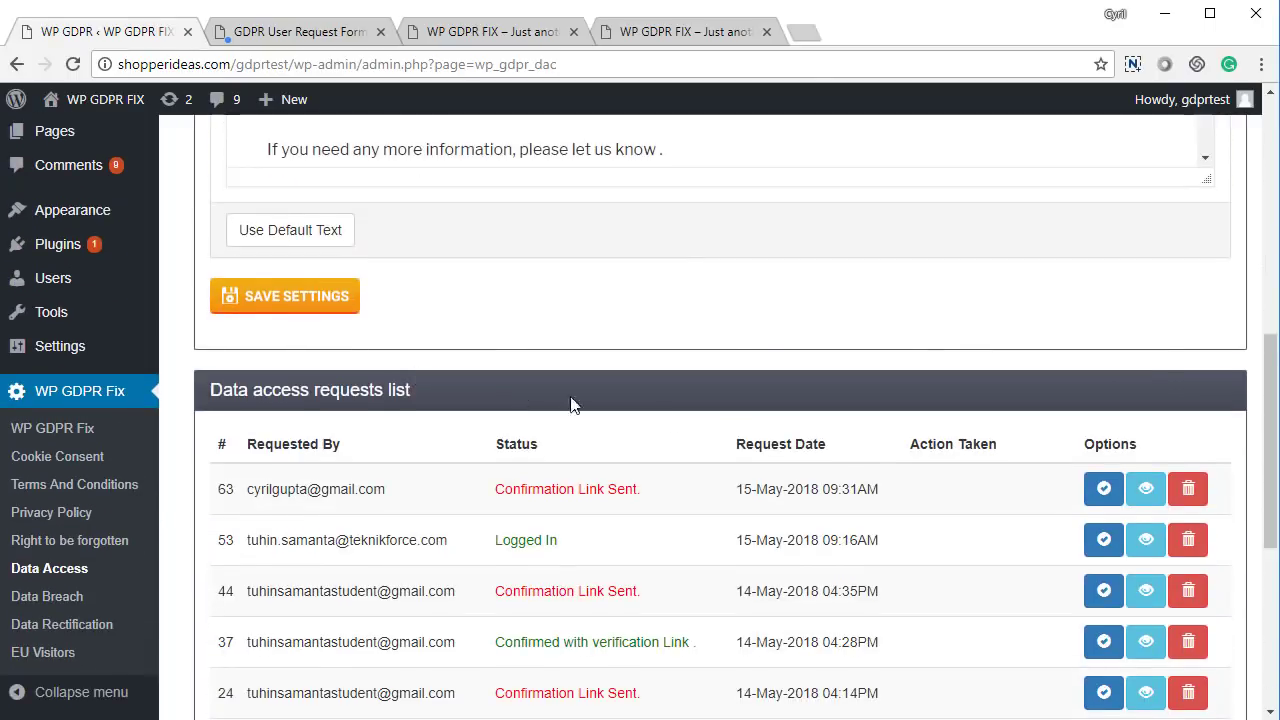
Send the requested data for request 63, then open the Data Breach settings
click(1106, 395)
click(1108, 401)
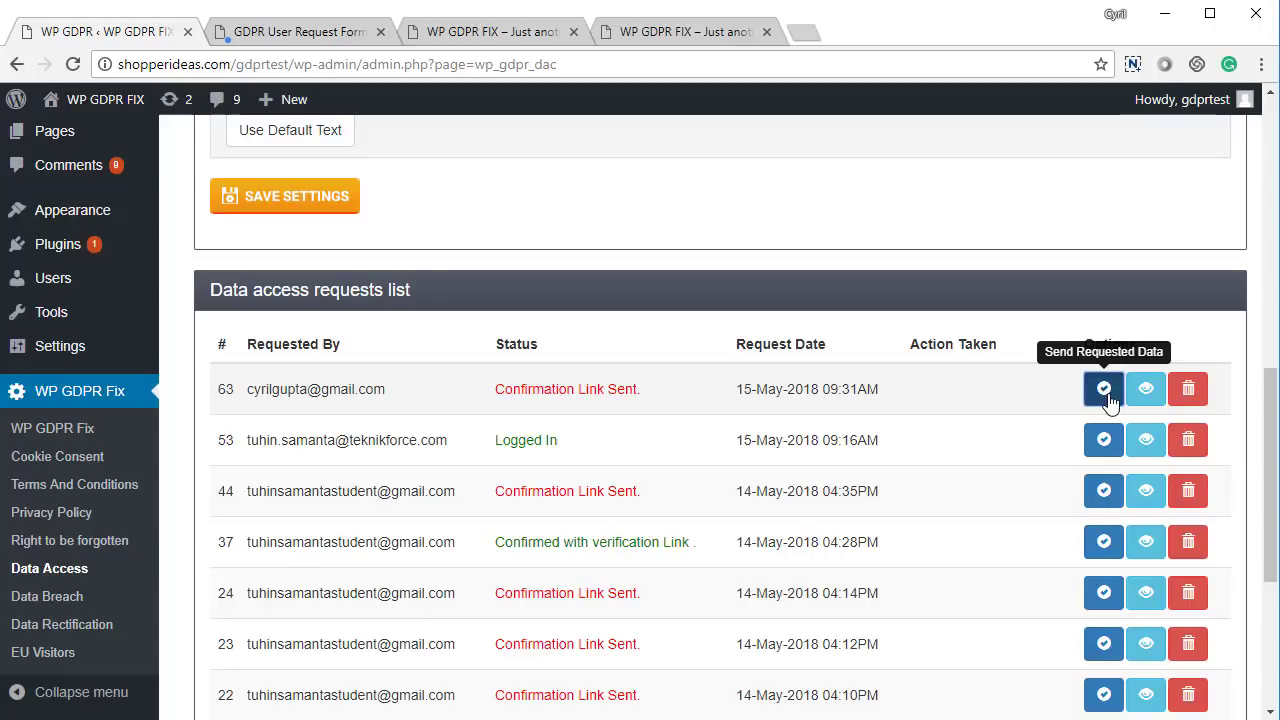
click(1104, 393)
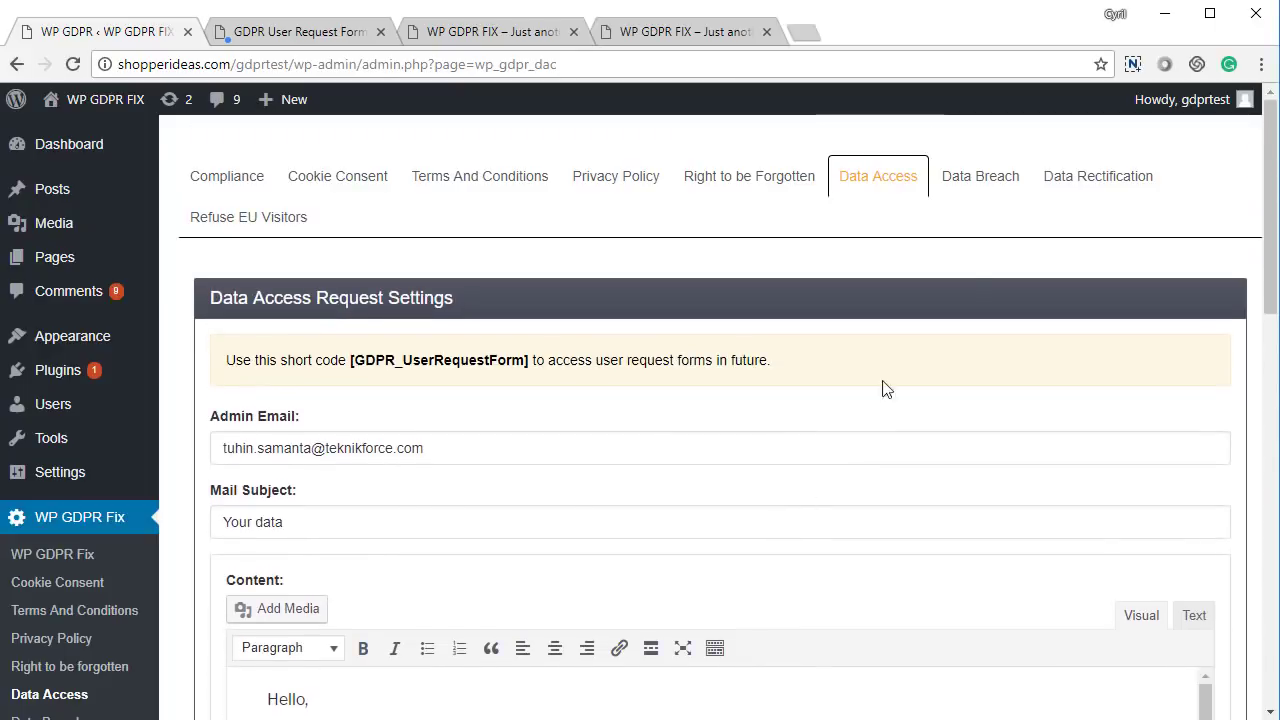
click(985, 176)
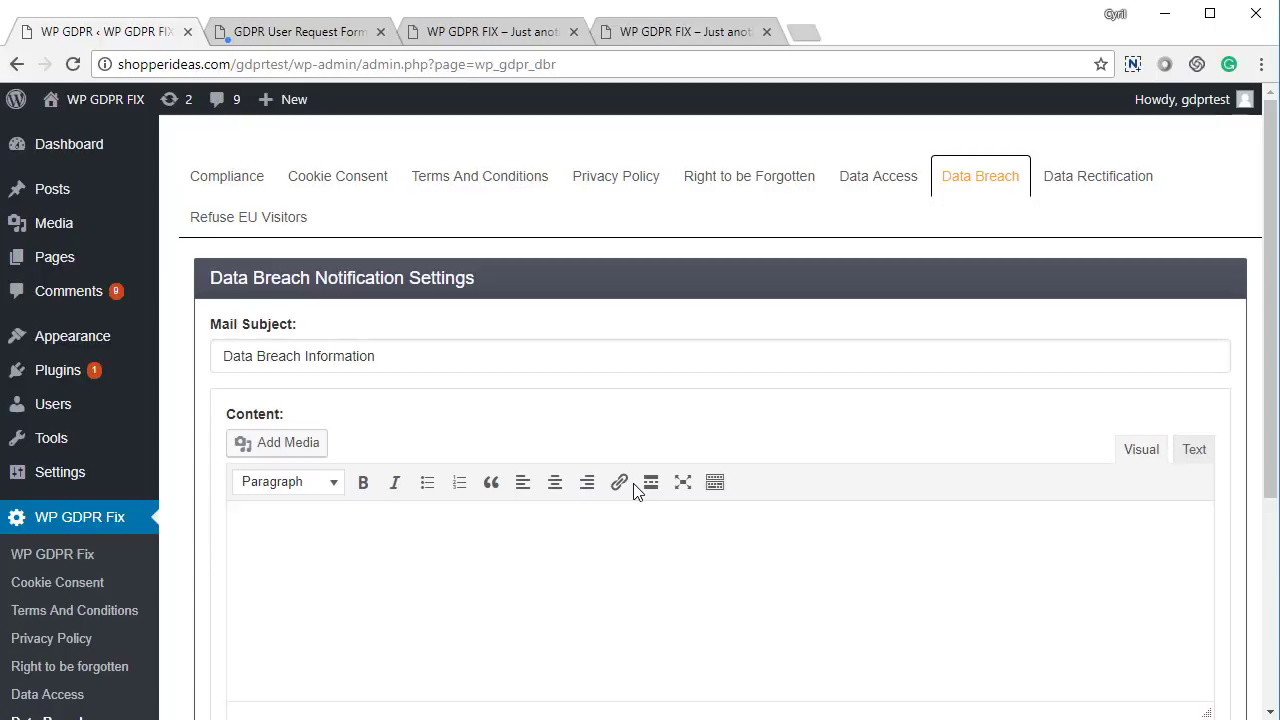
Fill the data breach notification message with the default text
scroll(275, 560, down, 2)
click(275, 563)
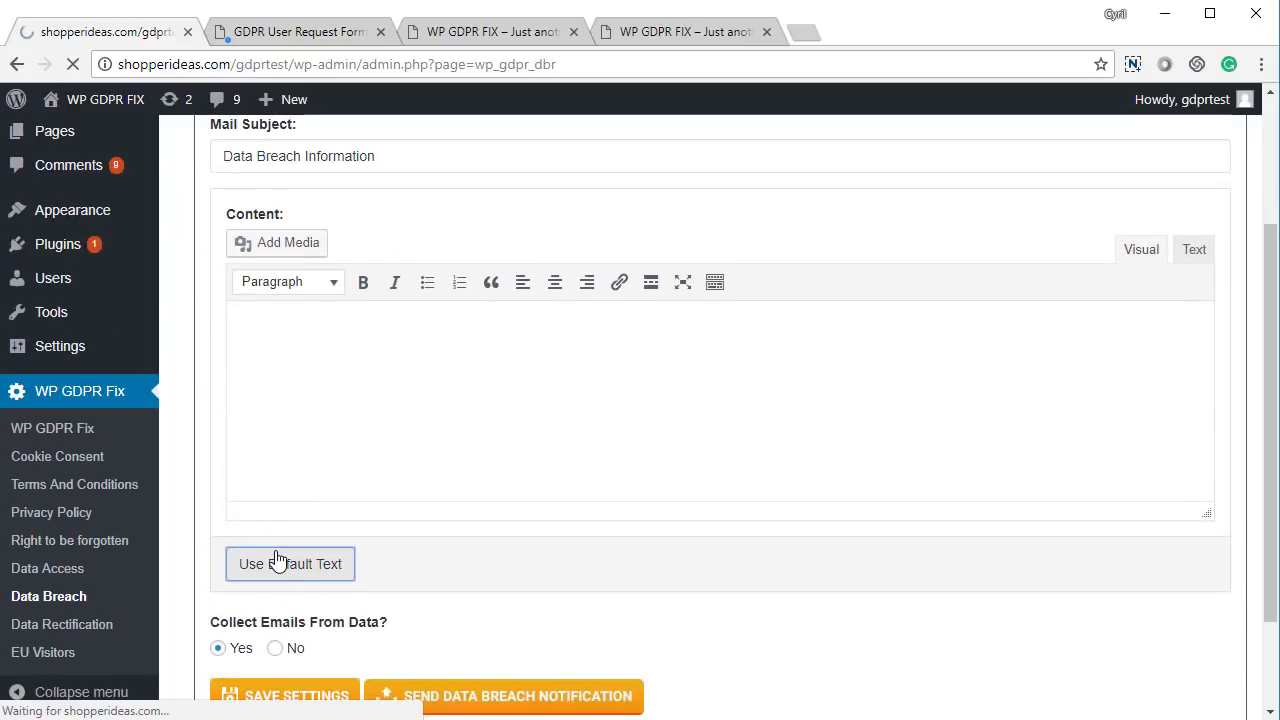
scroll(277, 560, down, 5)
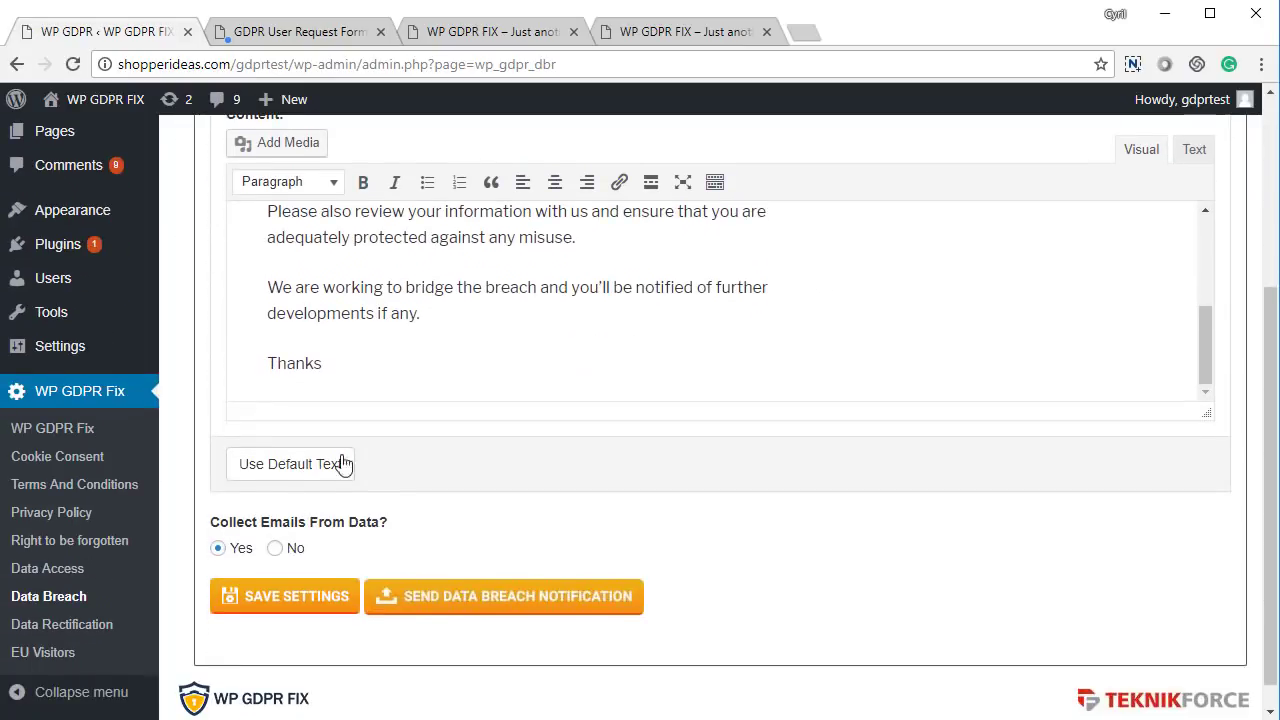
scroll(352, 437, up, 1)
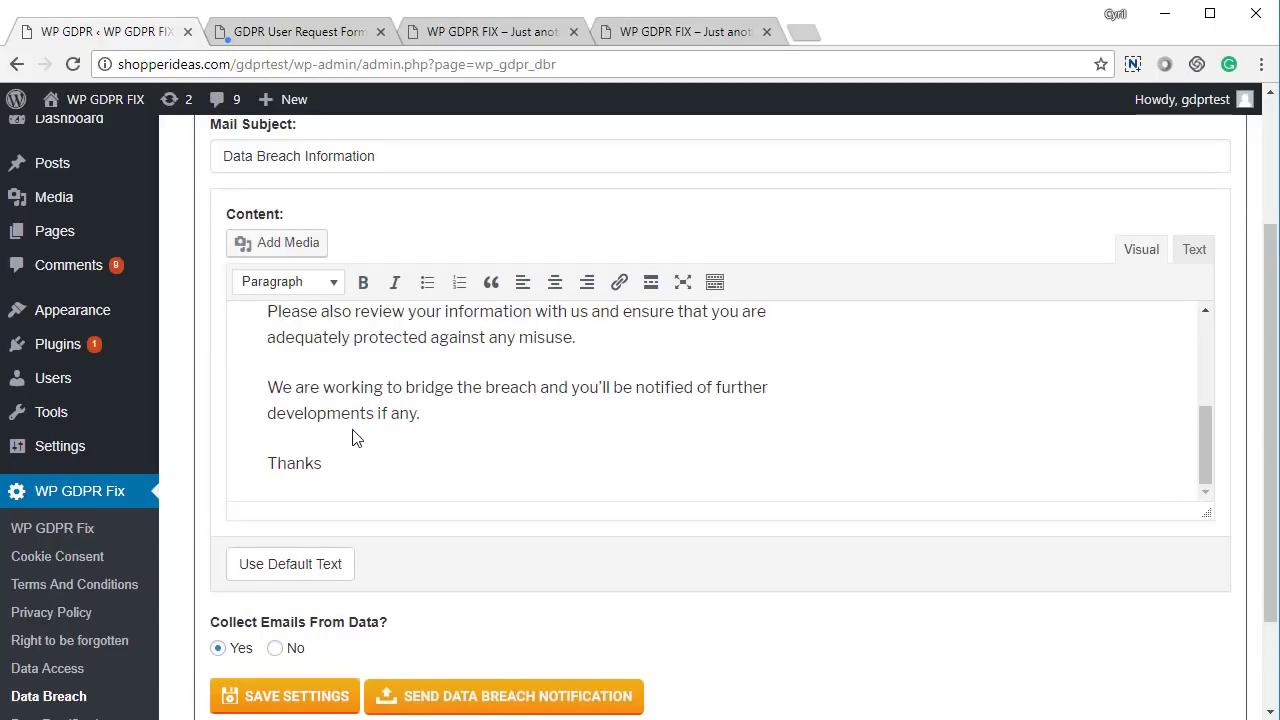
scroll(352, 437, down, 2)
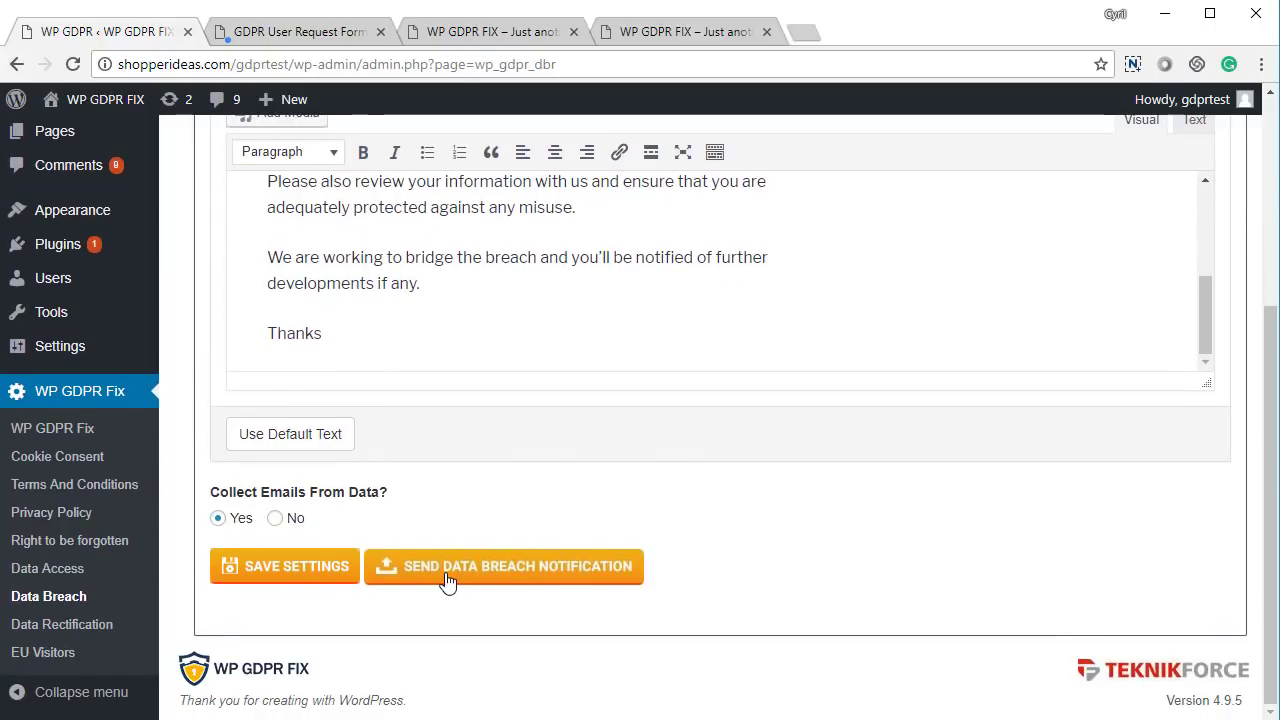
Save the data breach settings and list the six collected emails for the breach notice
click(303, 580)
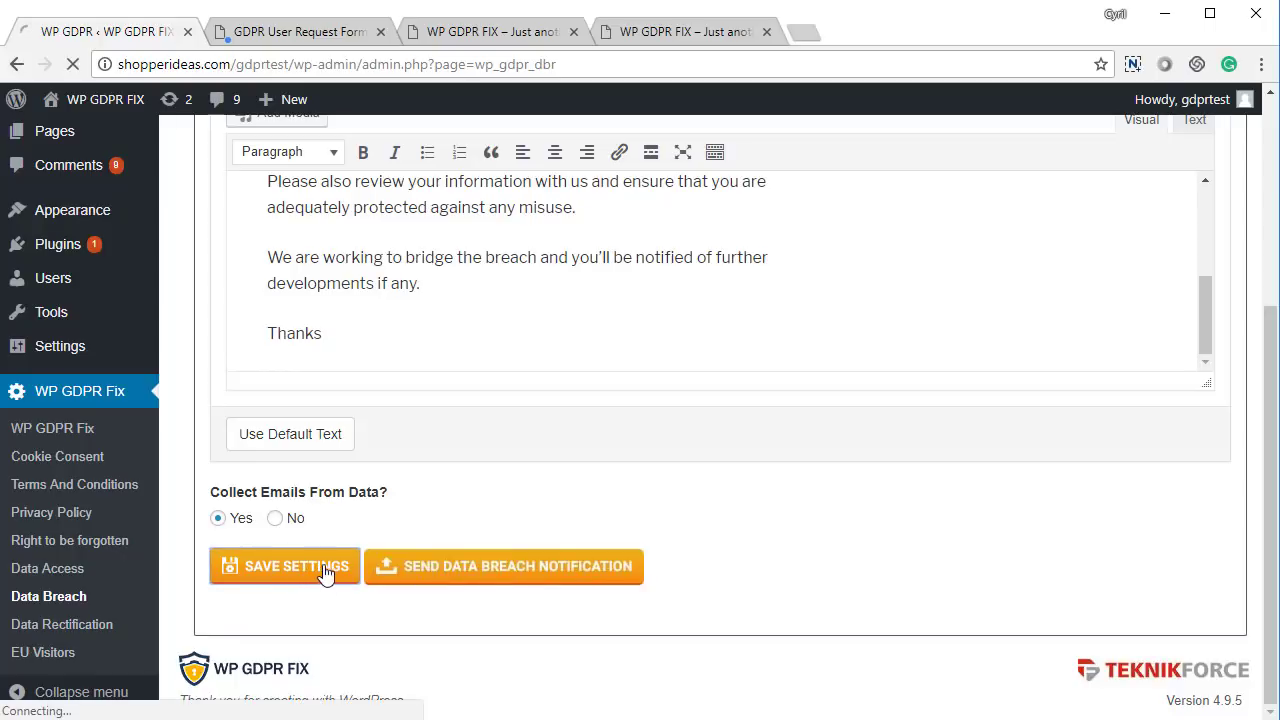
scroll(522, 573, down, 5)
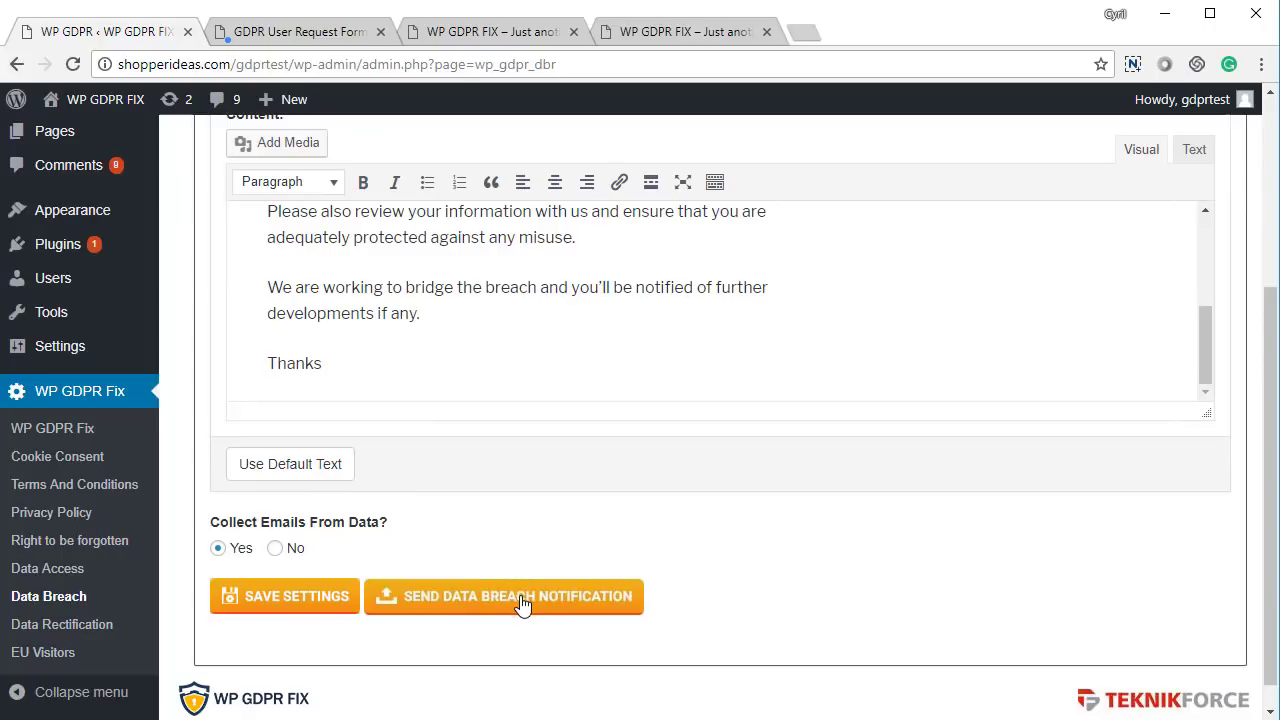
click(522, 604)
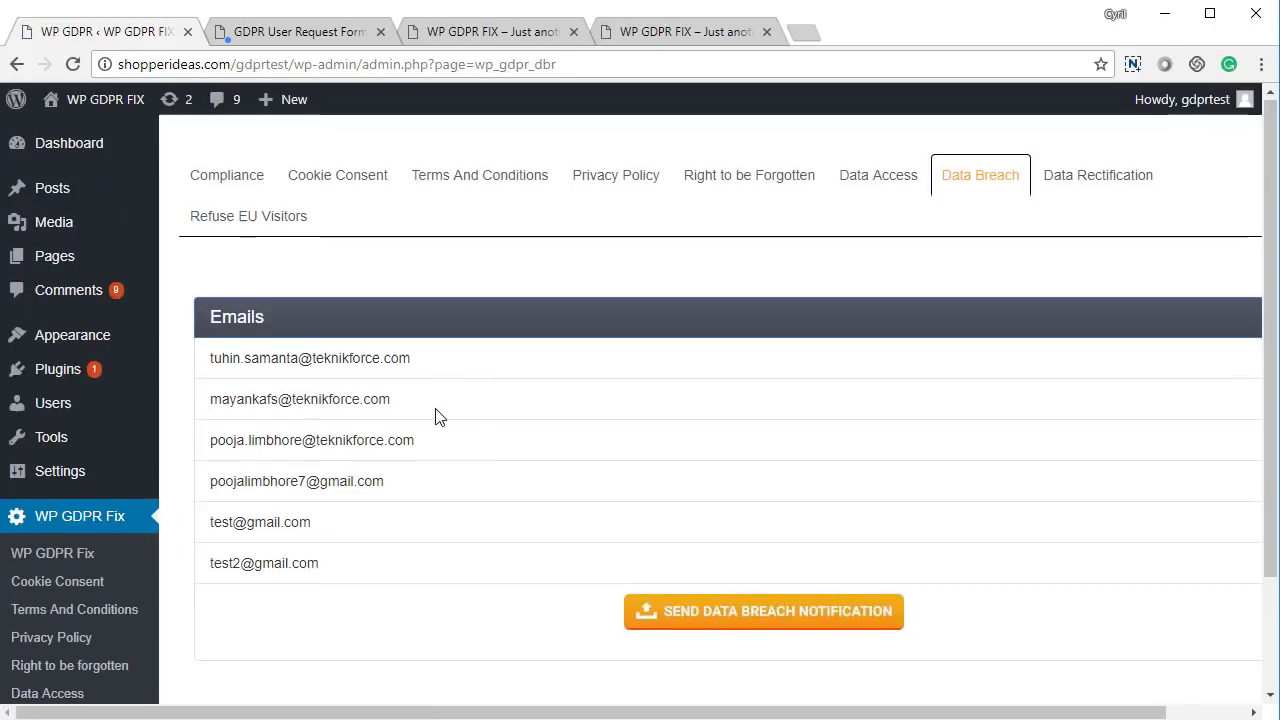
scroll(440, 417, down, 2)
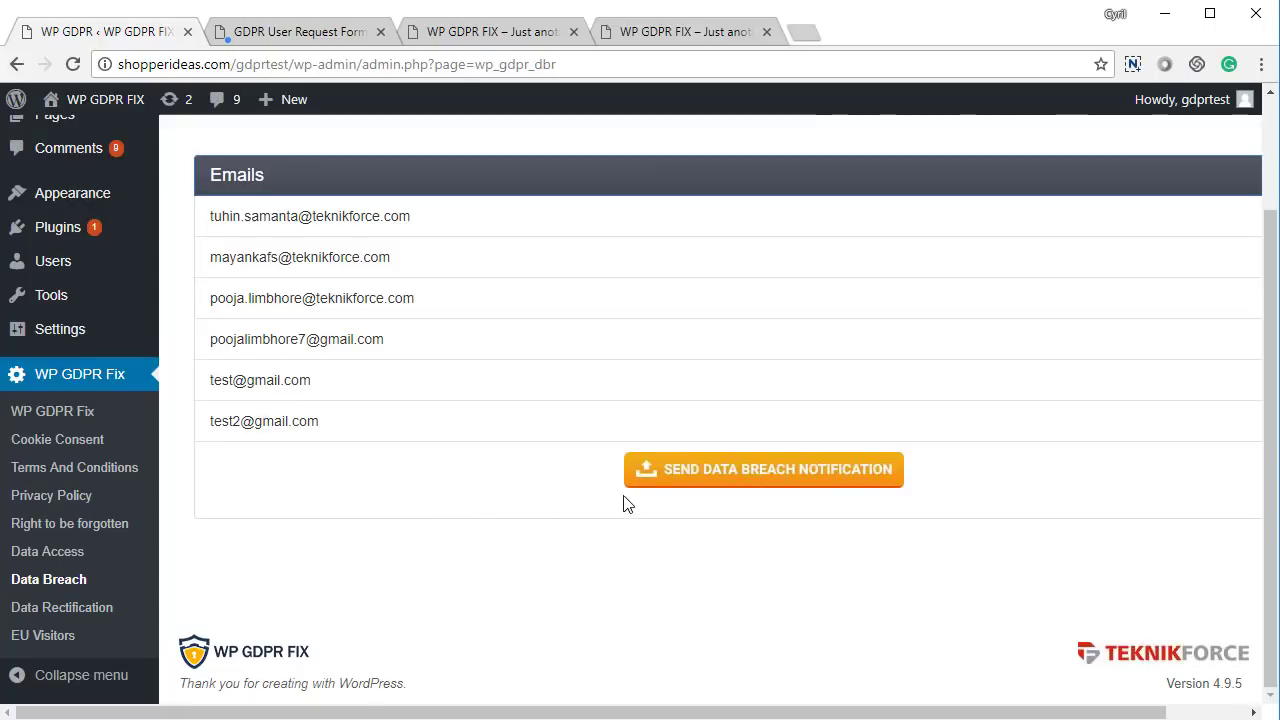
right_click(400, 533)
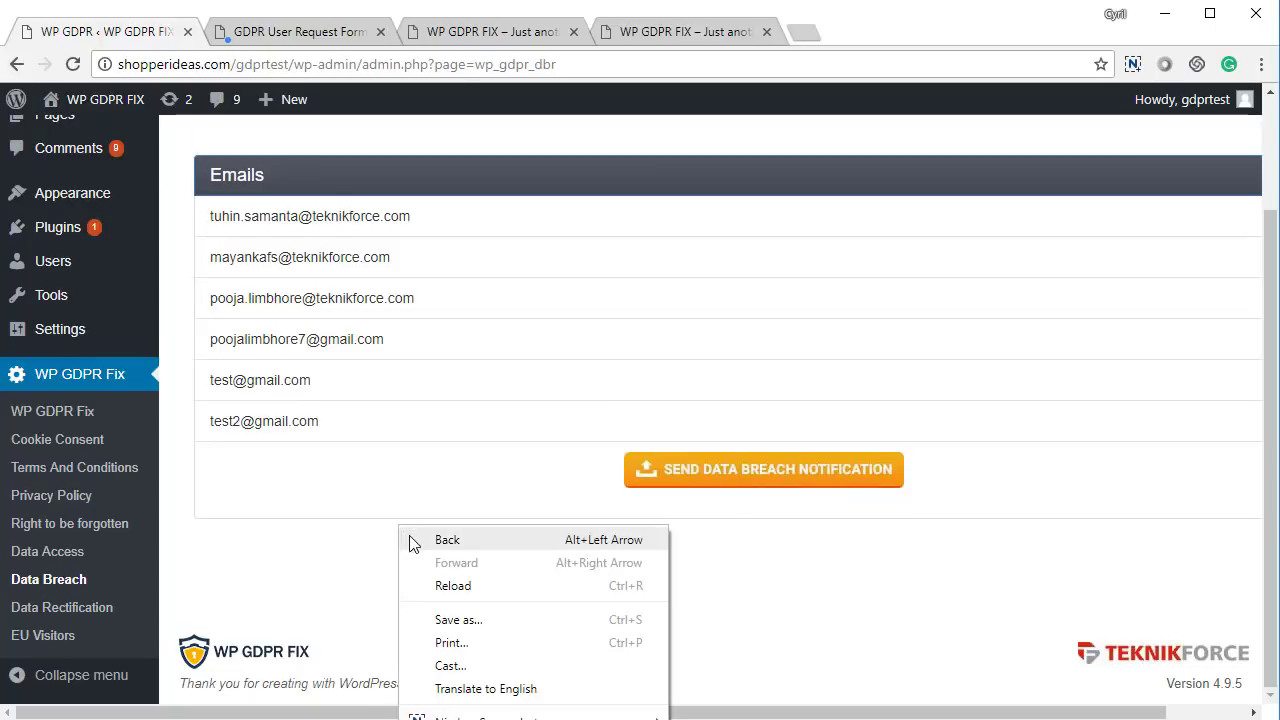
scroll(431, 557, up, 1)
scroll(431, 573, up, 1)
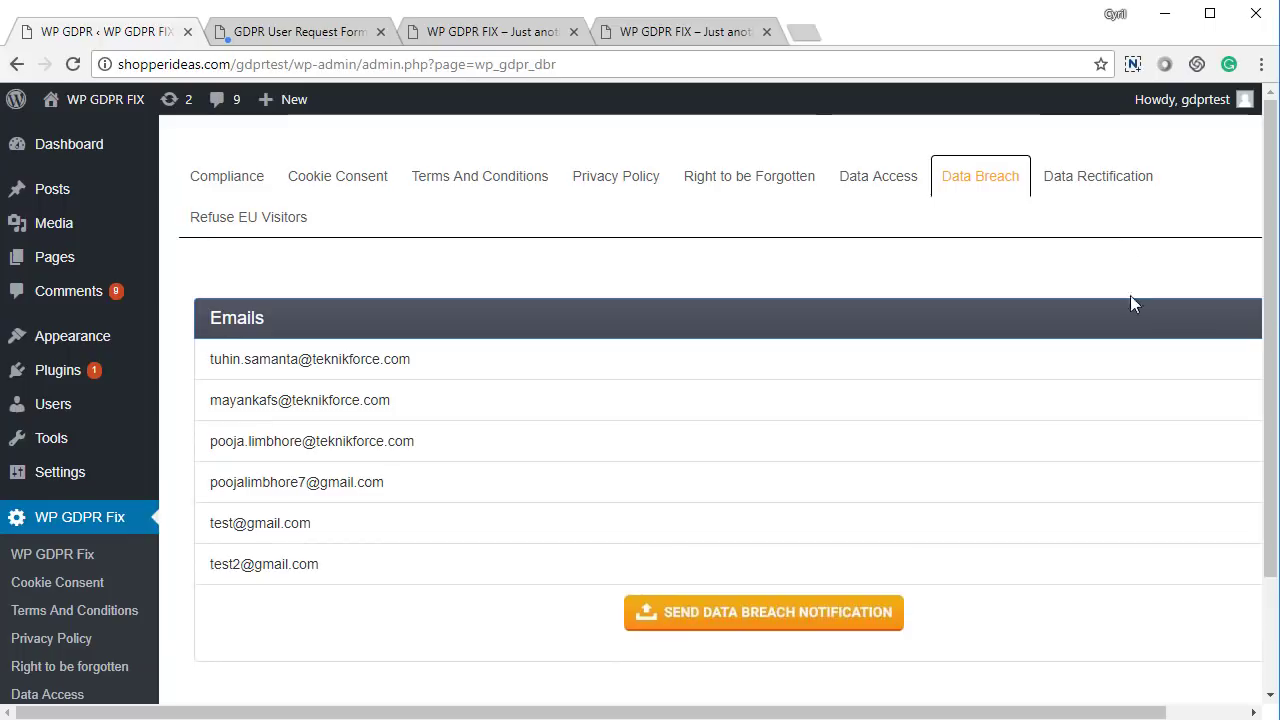
On the Data Rectification tab, fill the email content with the default rectification message
click(1087, 195)
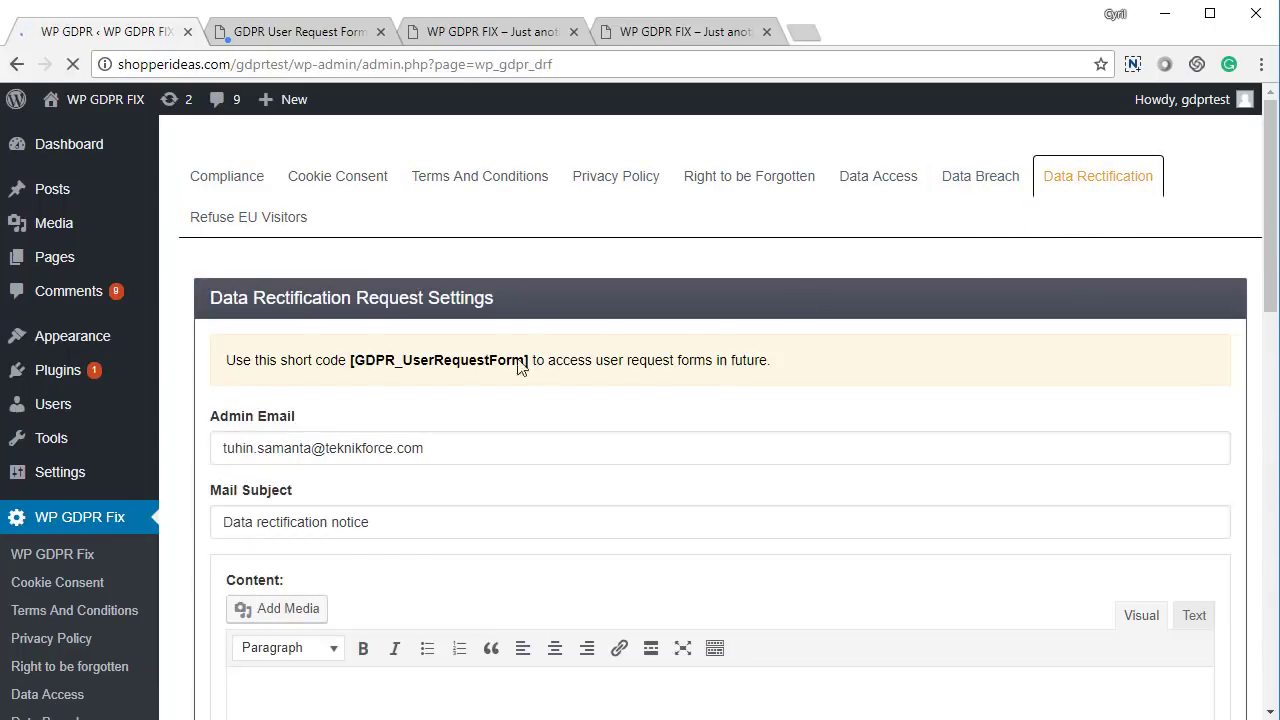
scroll(366, 491, down, 4)
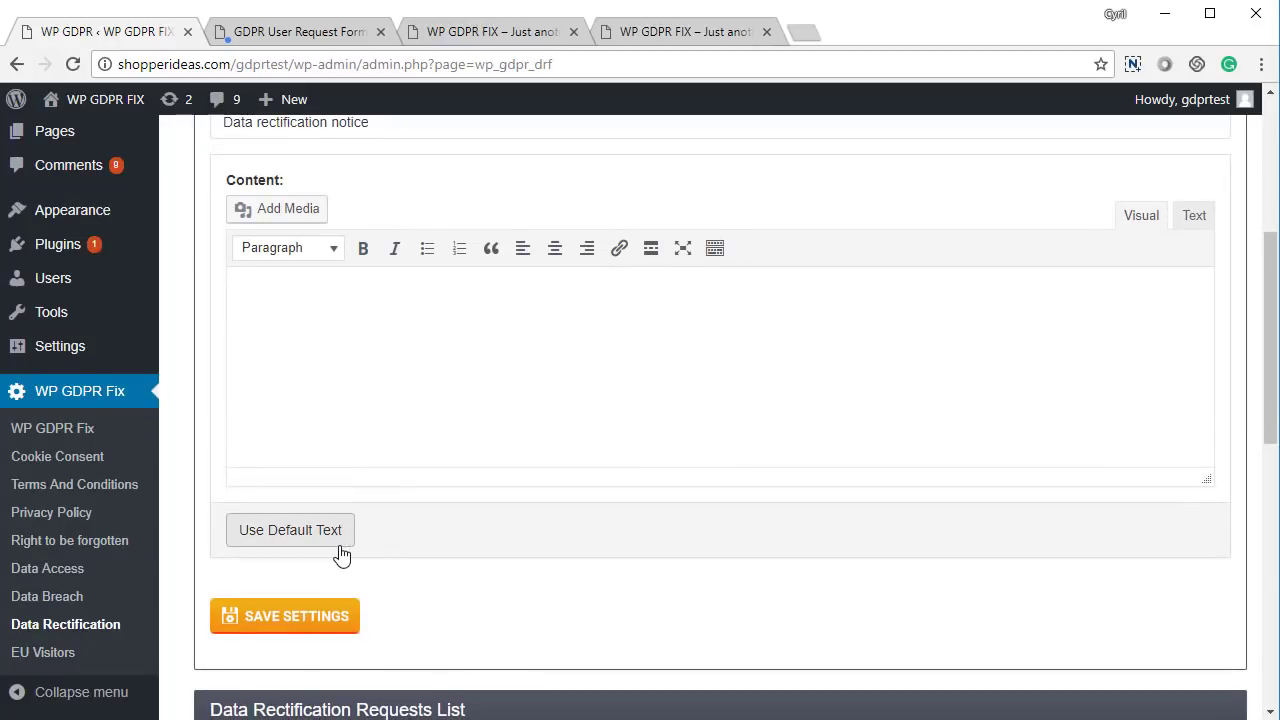
click(338, 545)
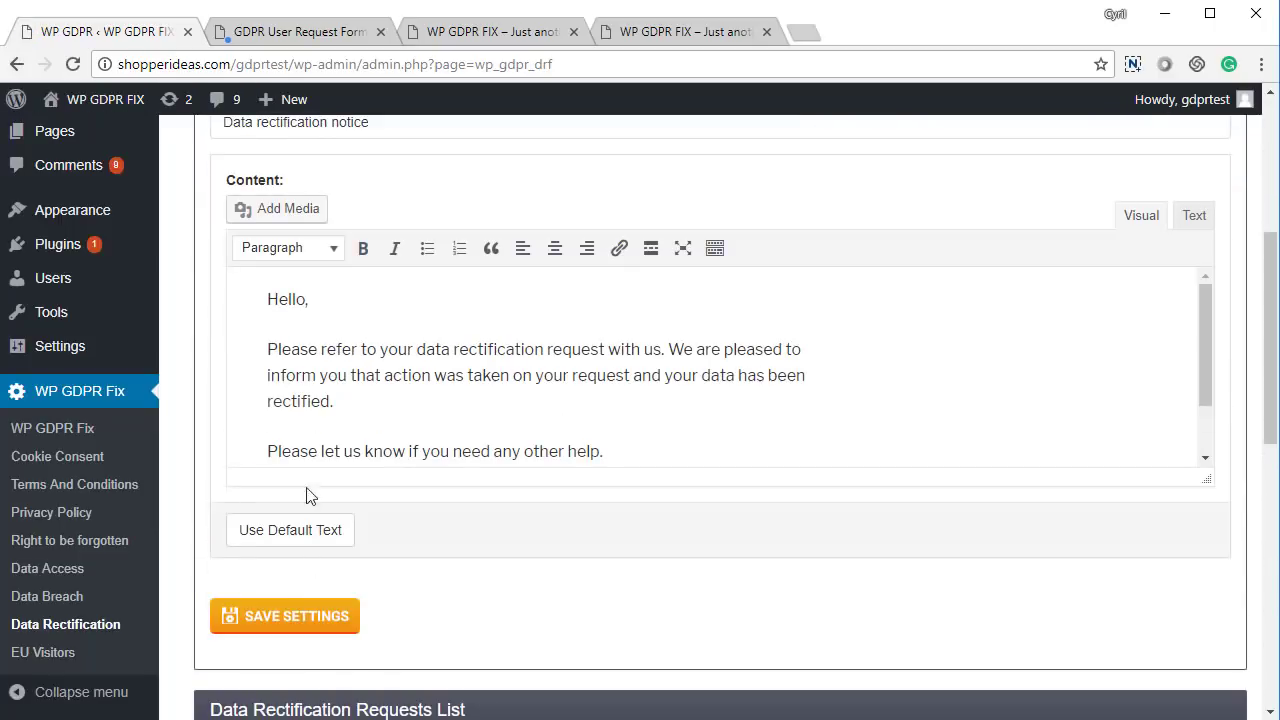
Save the data rectification settings and scroll down to the signed-in and pending requests list
scroll(308, 449, up, 4)
scroll(330, 465, down, 3)
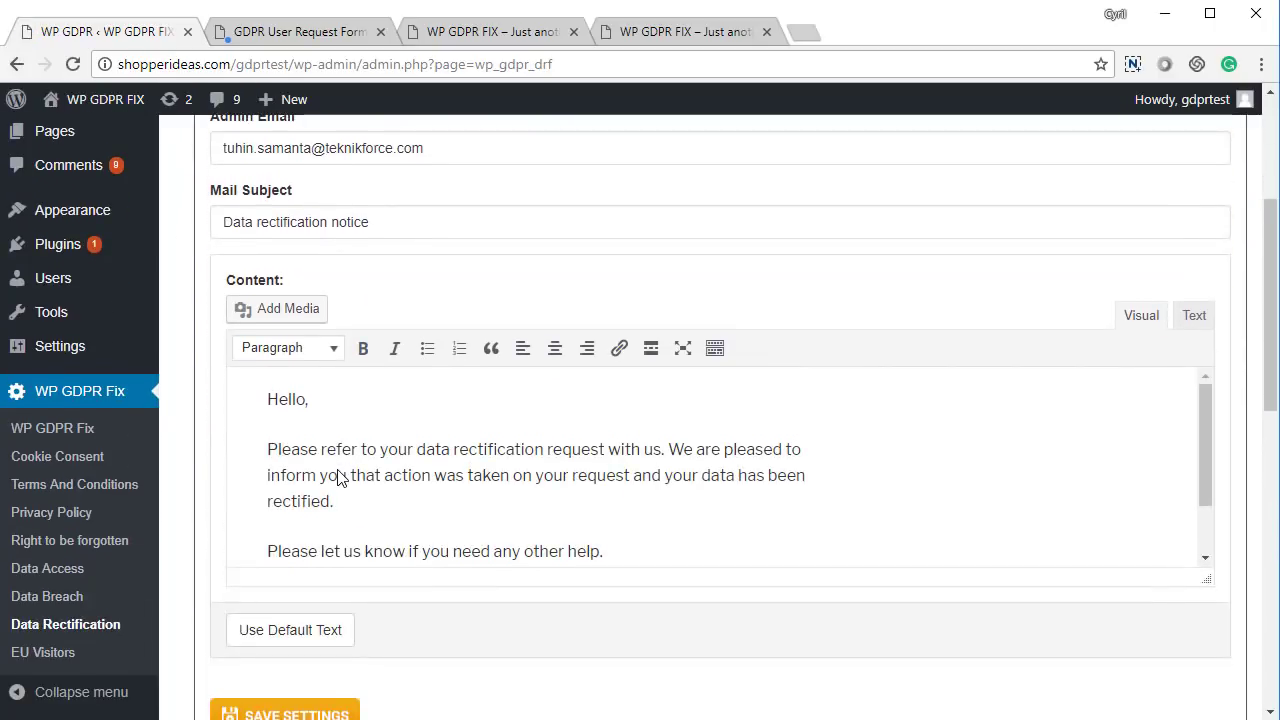
scroll(338, 470, down, 2)
scroll(257, 640, down, 3)
click(315, 425)
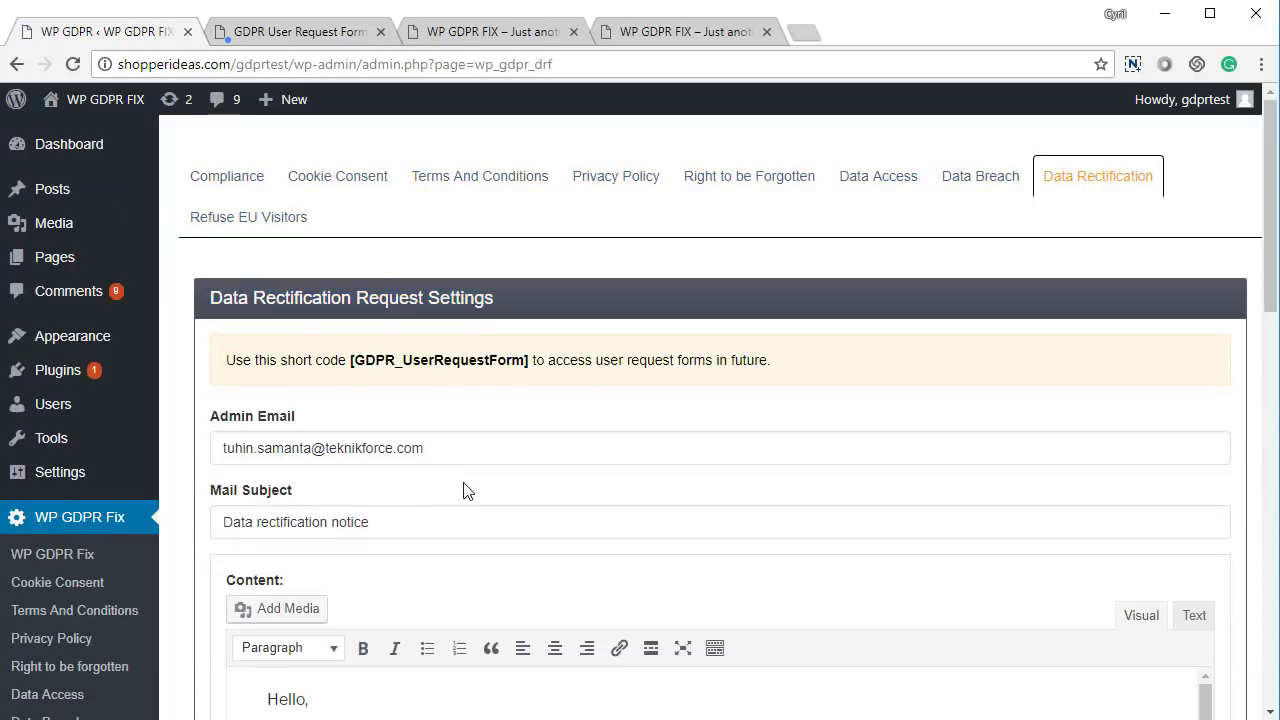
scroll(494, 443, down, 5)
scroll(488, 441, down, 2)
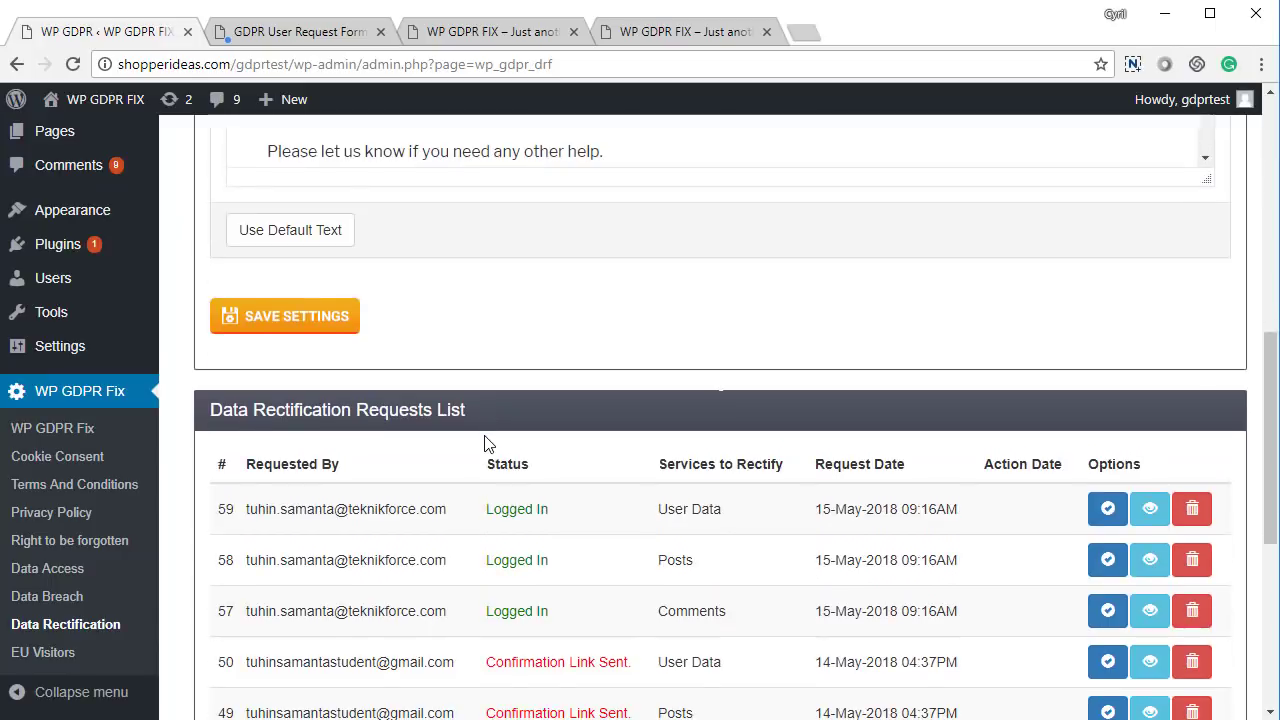
On the public request form page, dismiss the Confirmation Link Sent alert and open Rectify Data Request
click(354, 36)
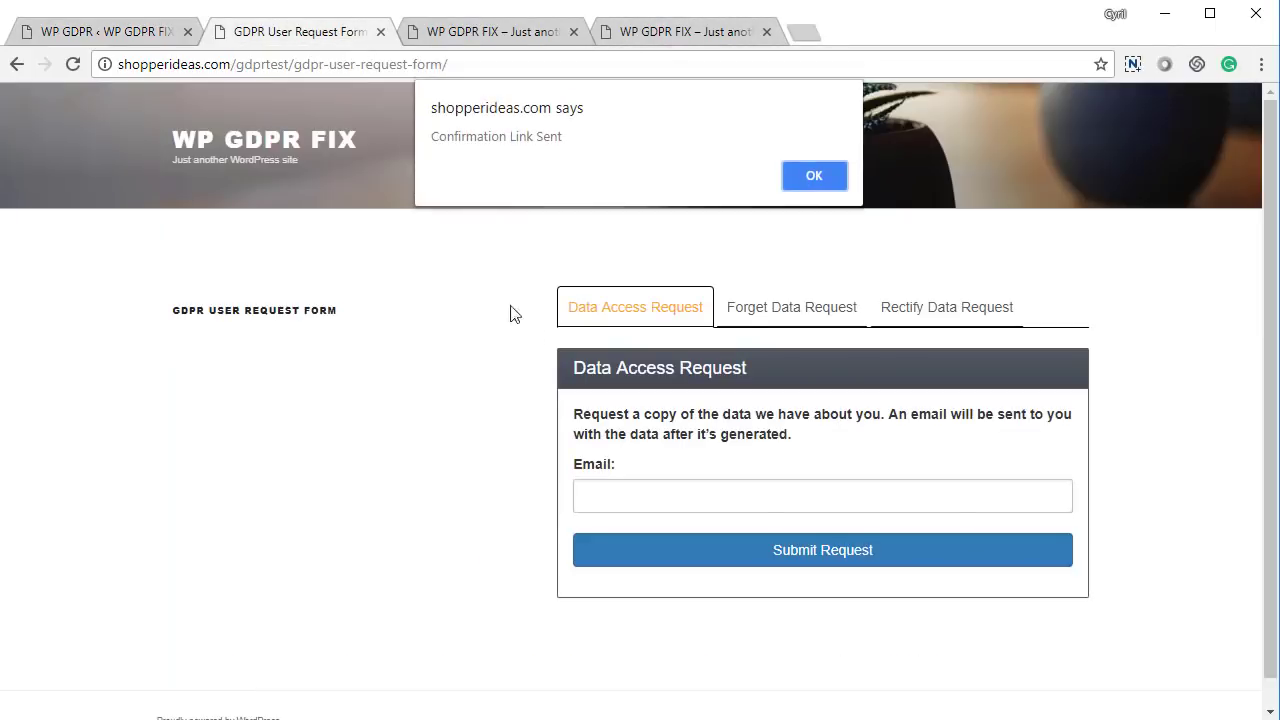
click(805, 180)
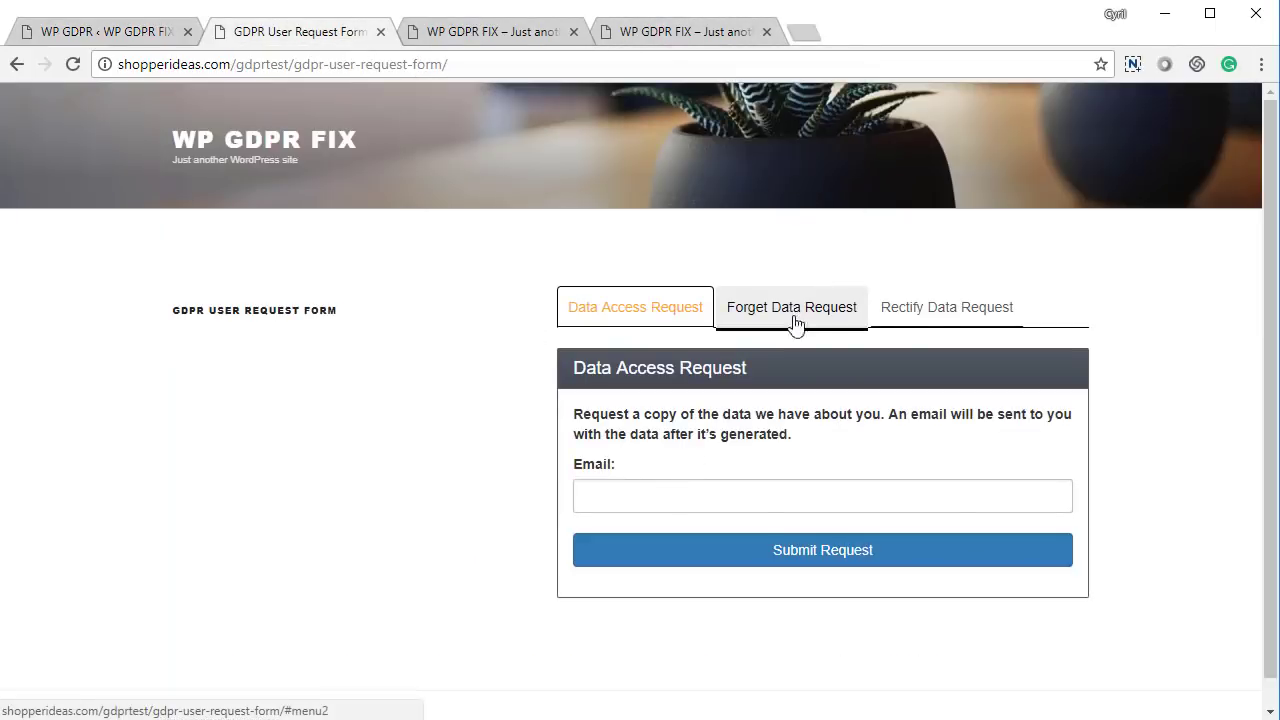
click(943, 318)
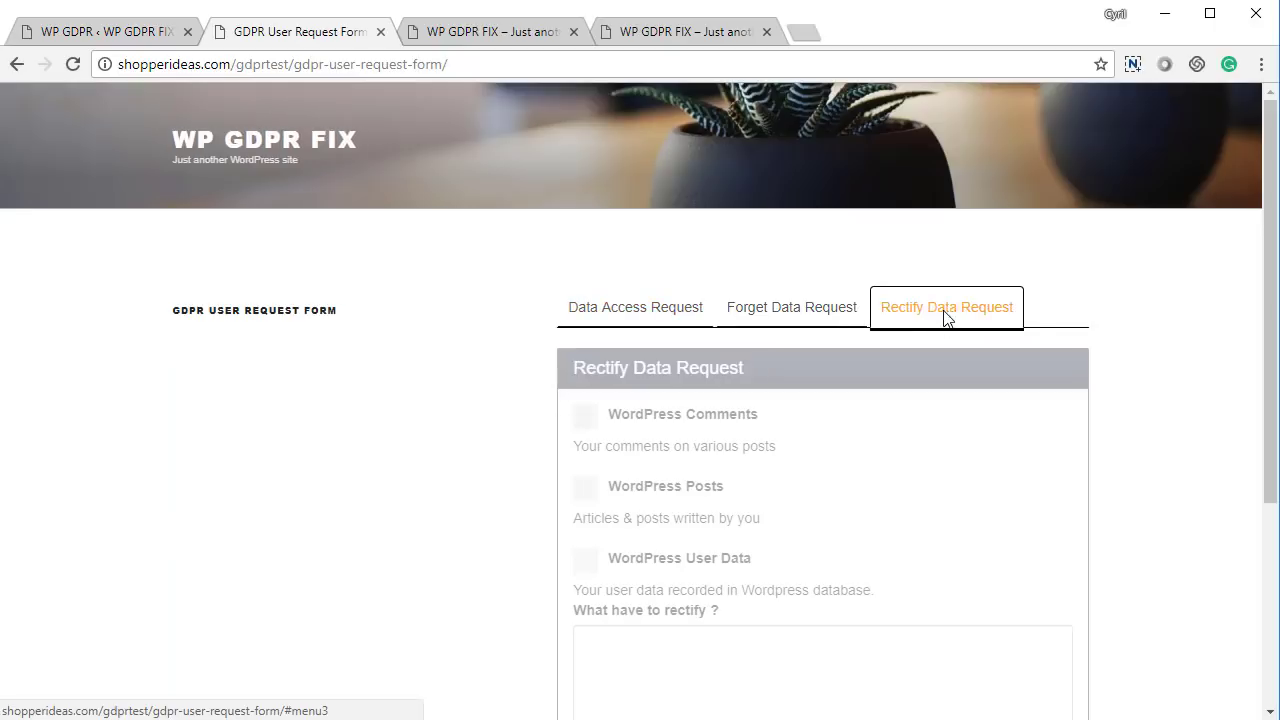
Mark WordPress User Data, describe the name correction, enter the requester's email, and submit
click(648, 406)
click(643, 490)
scroll(646, 543, down, 2)
click(670, 357)
click(691, 474)
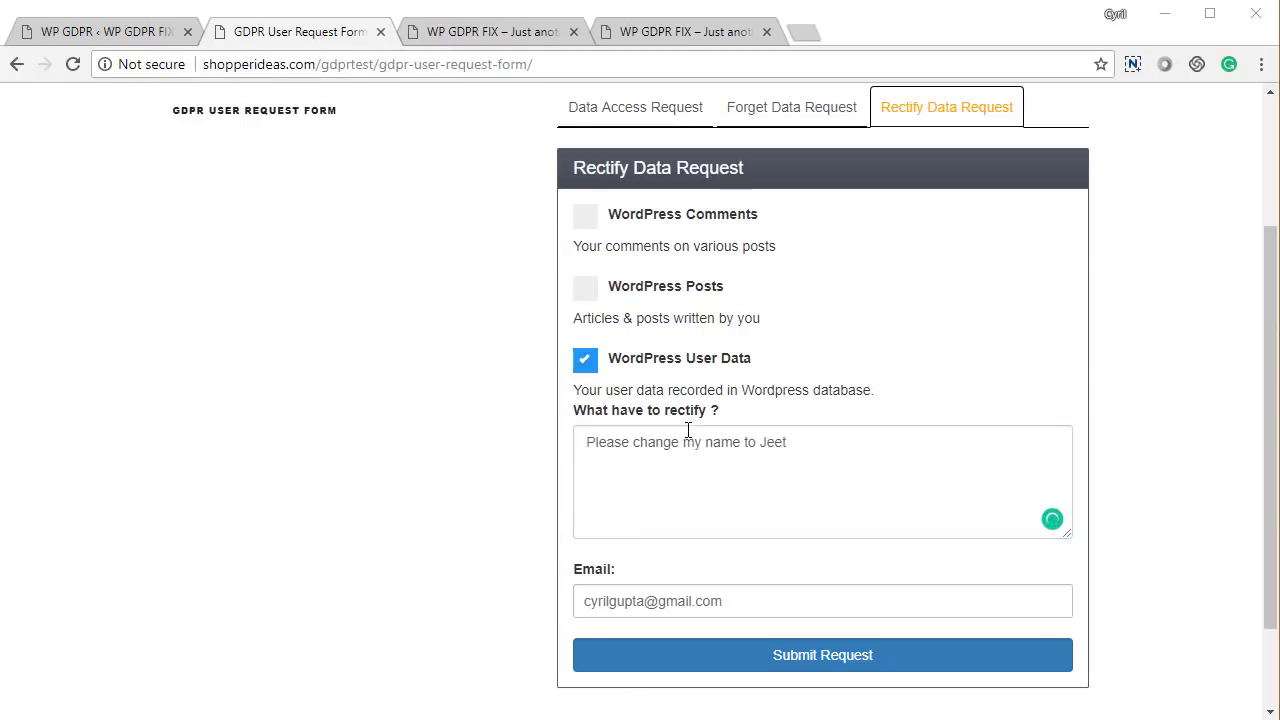
click(997, 660)
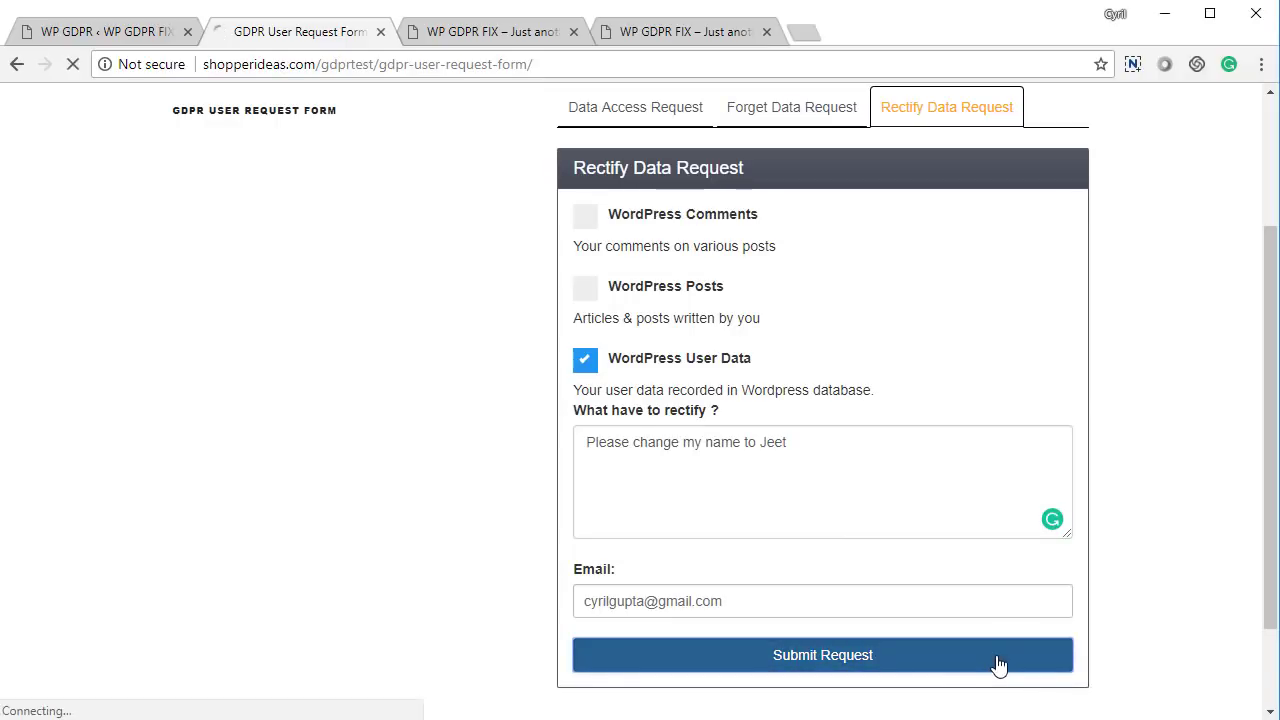
Reload the WP GDPR Fix Data Rectification admin page to refresh the requests
click(106, 31)
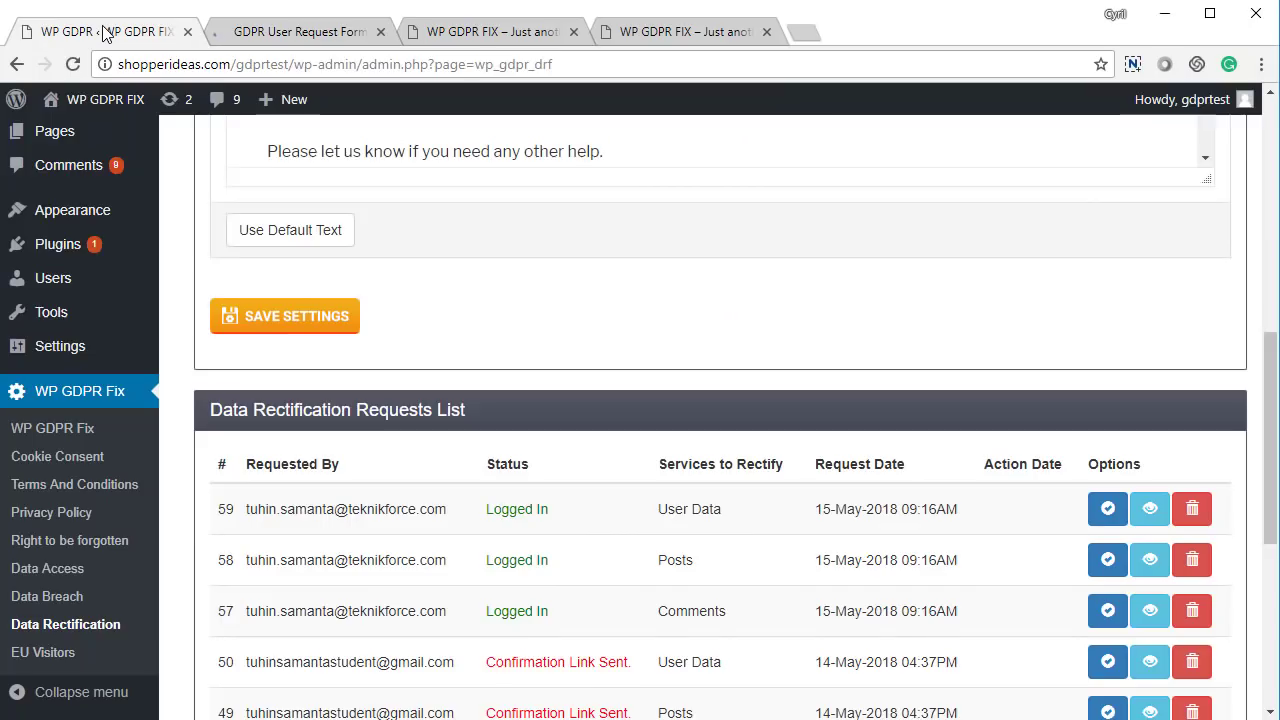
scroll(700, 400, up, 10)
scroll(758, 426, up, 2)
right_click(470, 270)
click(551, 322)
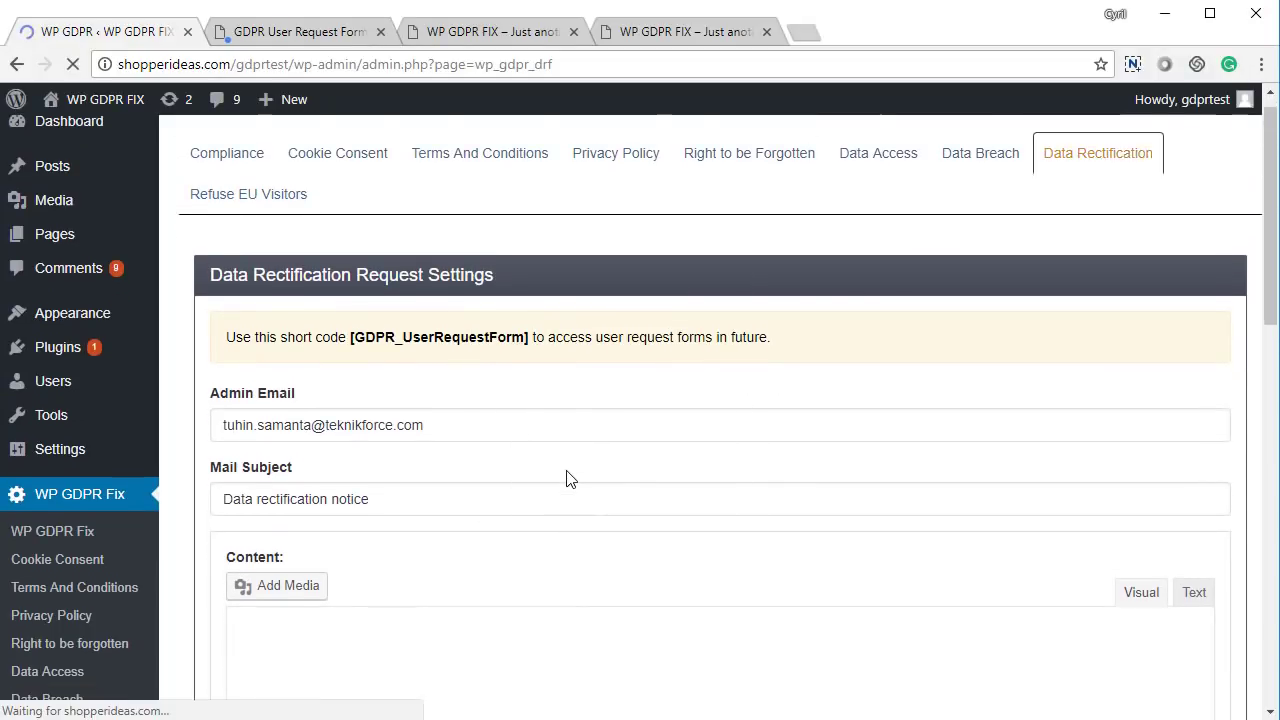
Locate new User Data request 64, marked Confirmation Link Sent, and view its requested data
scroll(566, 470, down, 9)
scroll(297, 295, up, 1)
drag(297, 295, 823, 306)
click(789, 306)
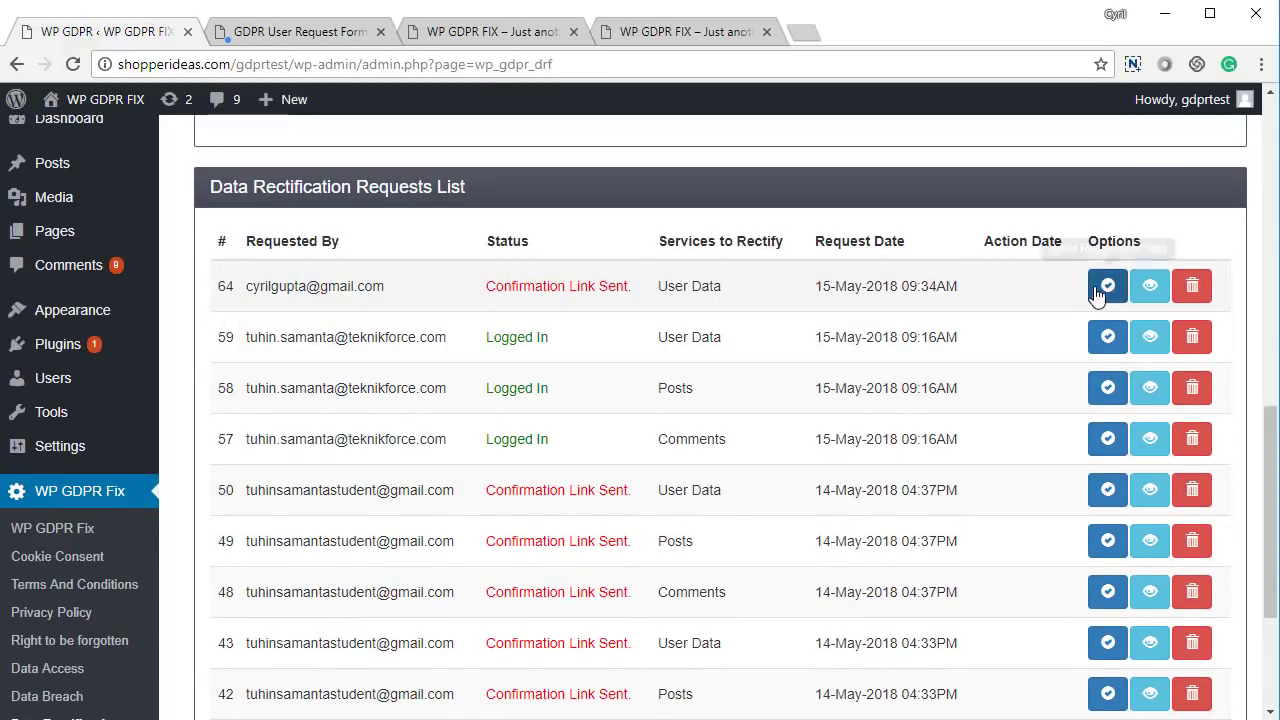
click(1148, 287)
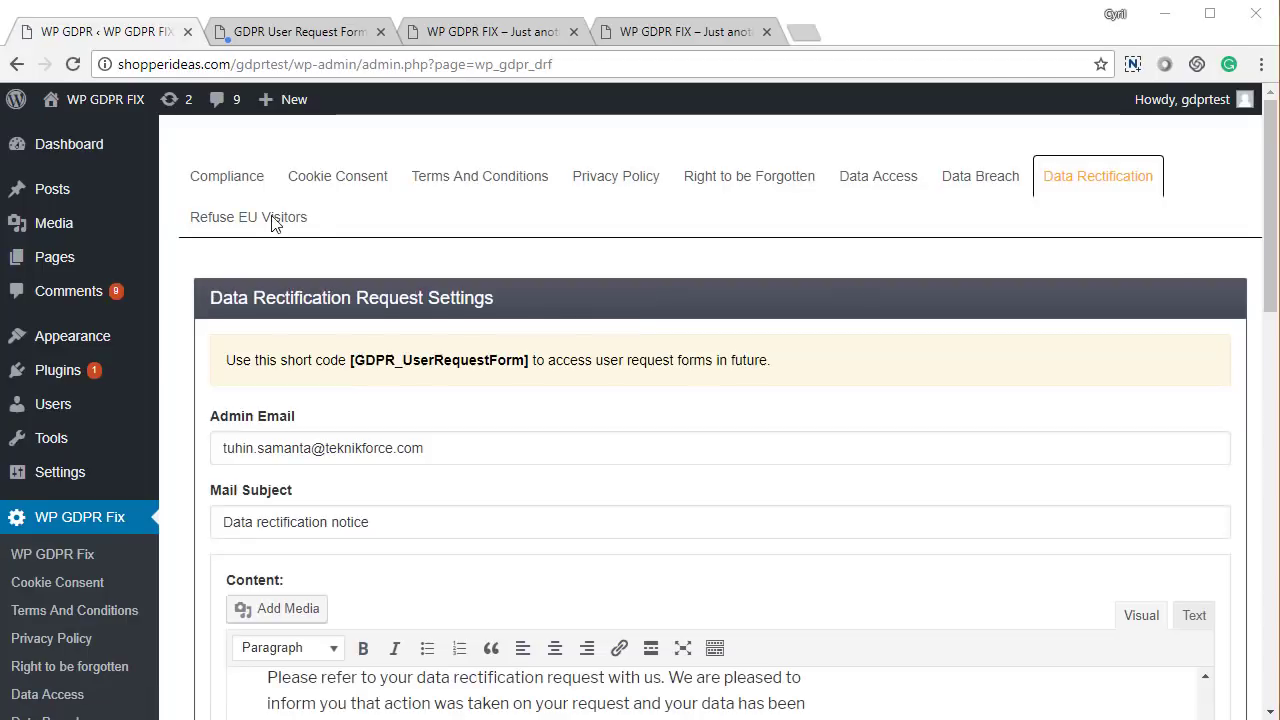
On Refuse EU Visitors, toggle EU traffic refusal back off, leaving the redirect URL empty
click(272, 216)
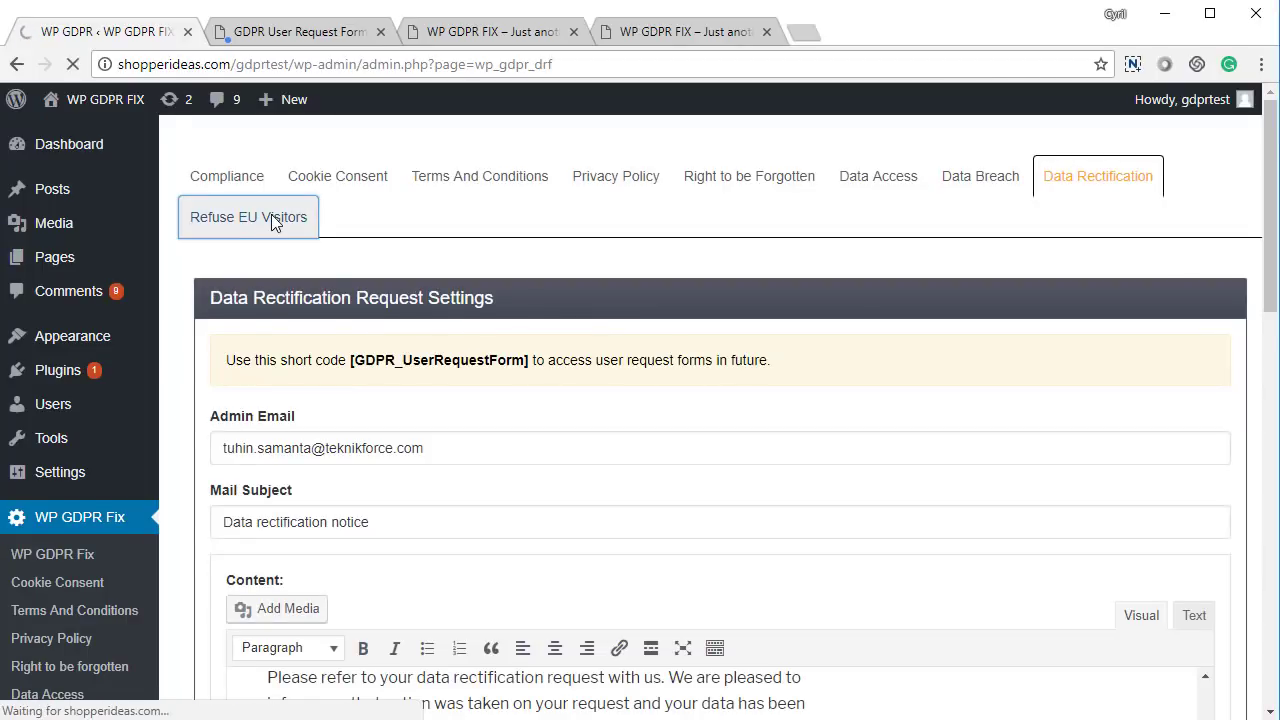
scroll(575, 470, down, 2)
scroll(575, 470, up, 2)
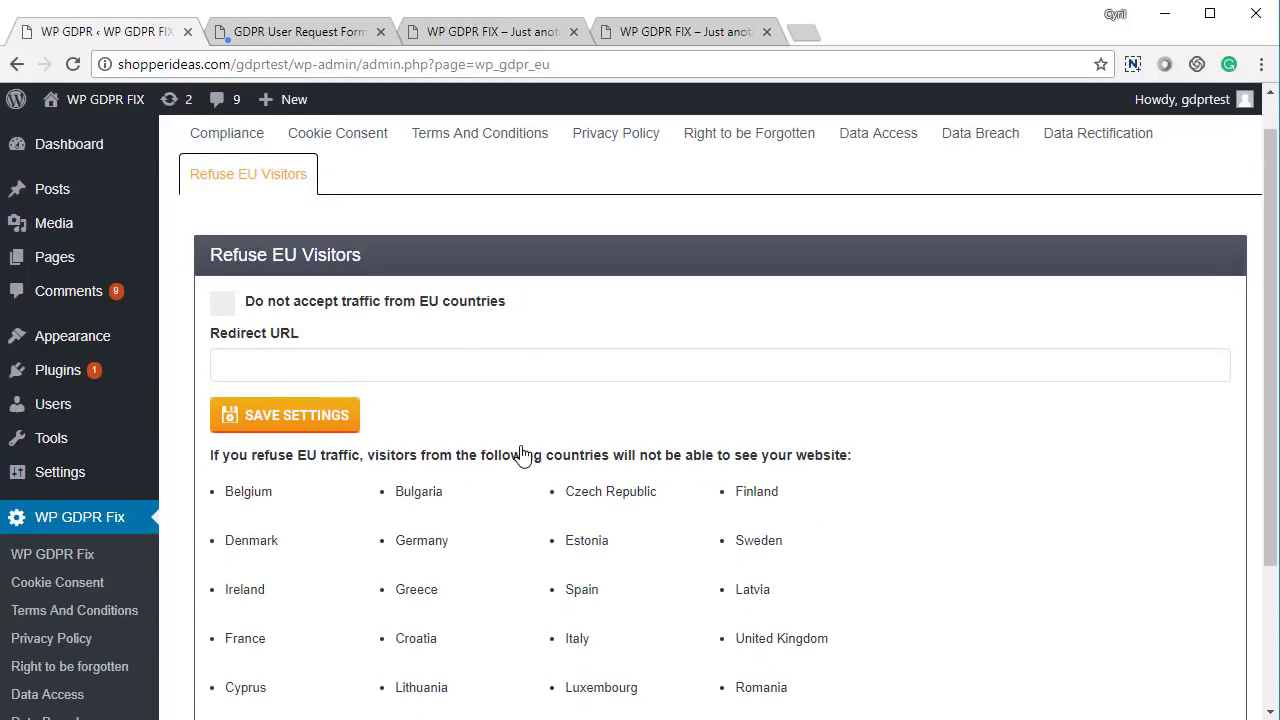
click(224, 306)
click(255, 360)
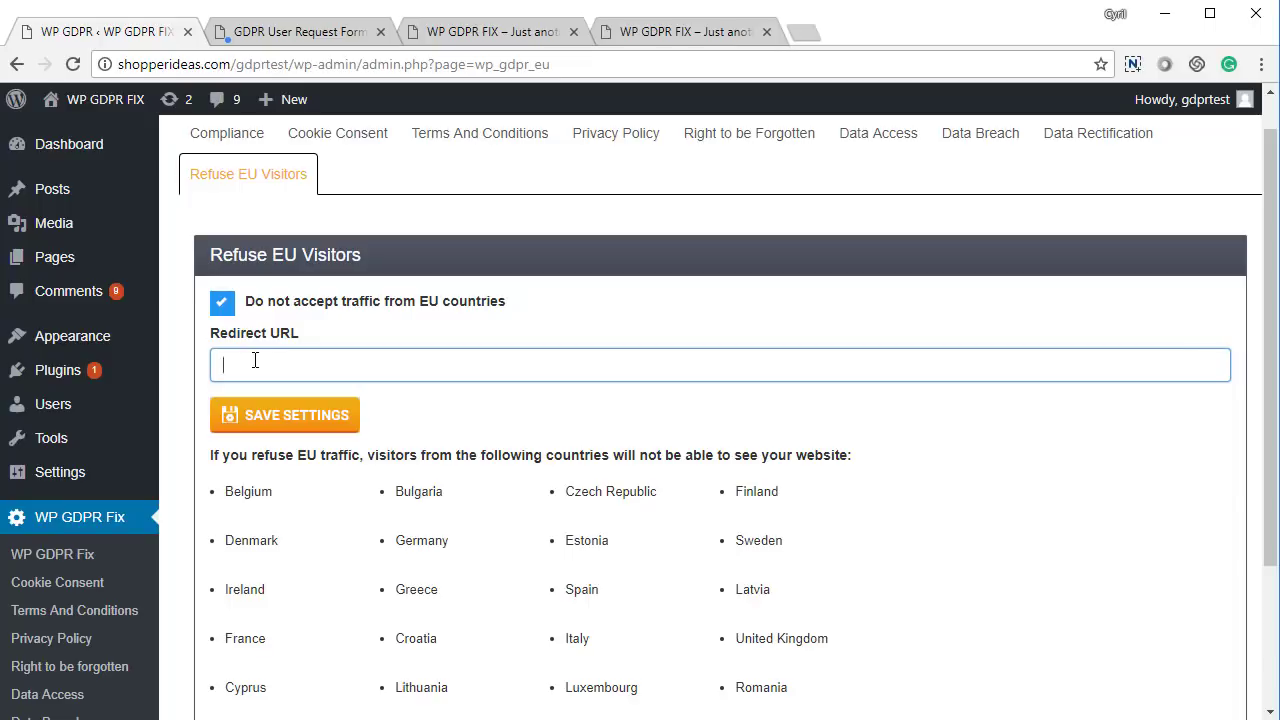
key(Return)
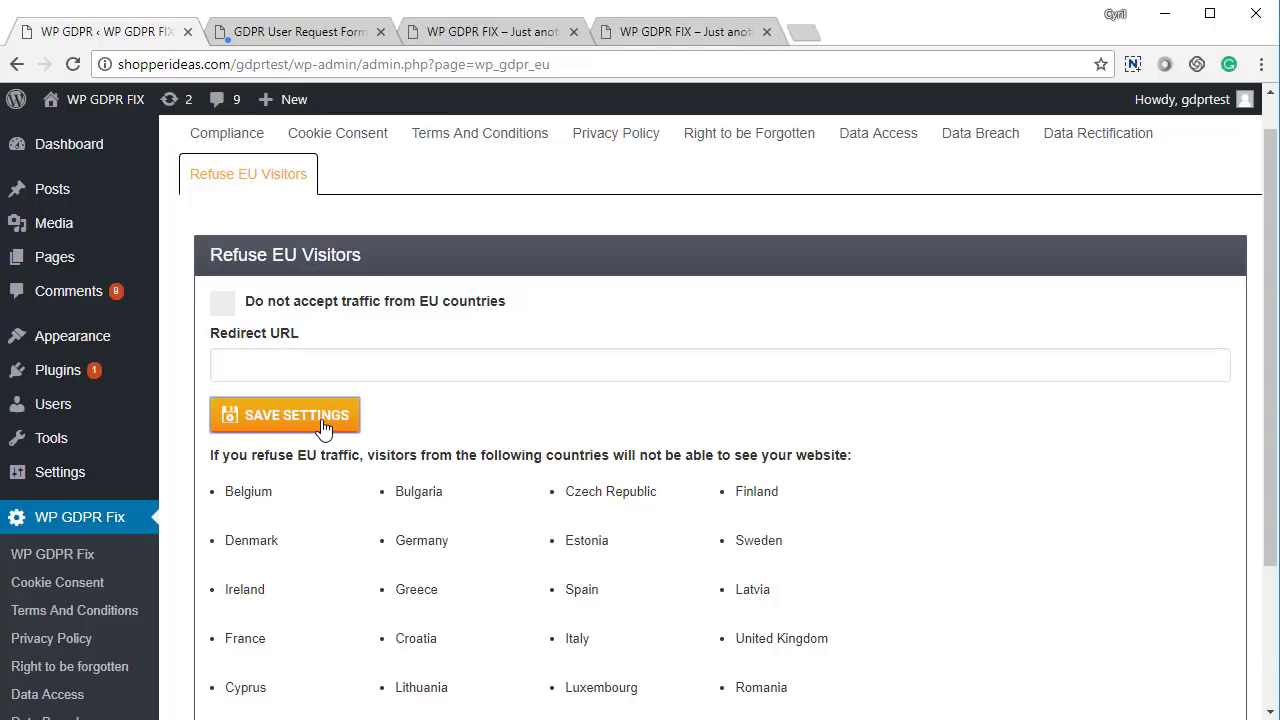
Save the Refuse EU Visitors settings with EU traffic accepted and no redirect
click(323, 427)
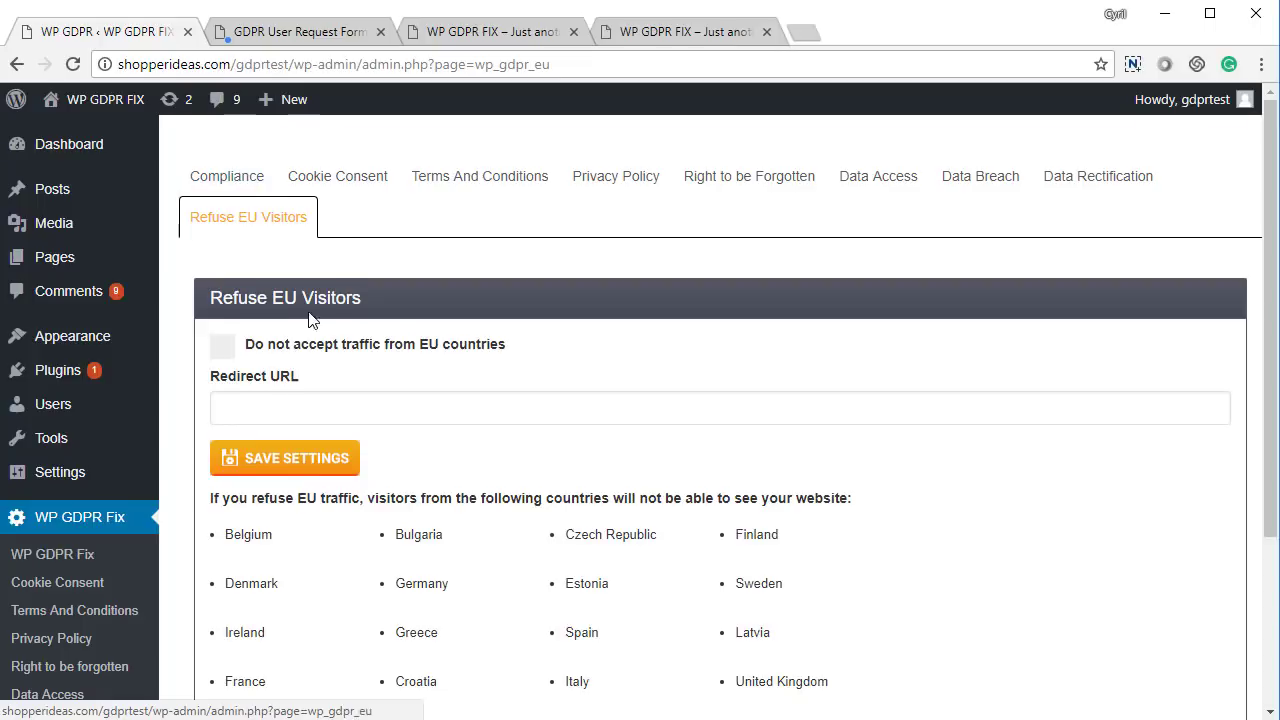
scroll(300, 380, down, 2)
scroll(250, 220, up, 2)
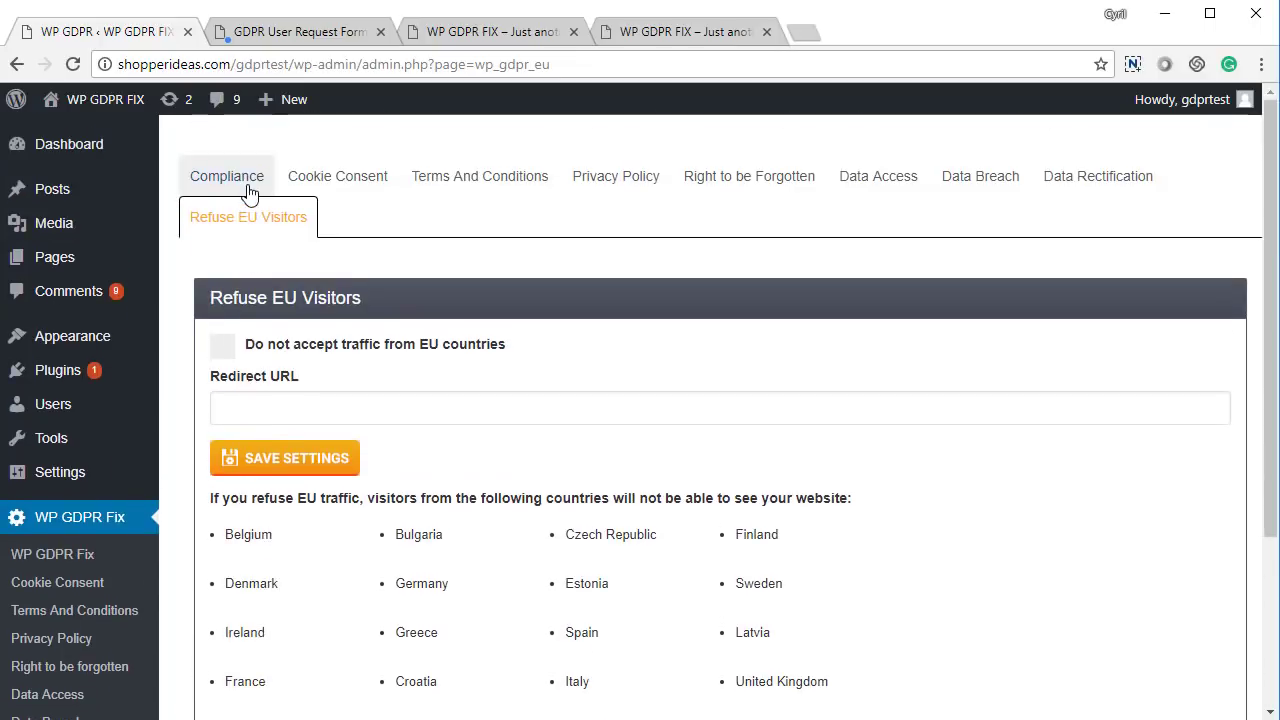
Review the Compliance checklist confirming all 7 GDPR requirements, including accepting EU traffic
click(212, 182)
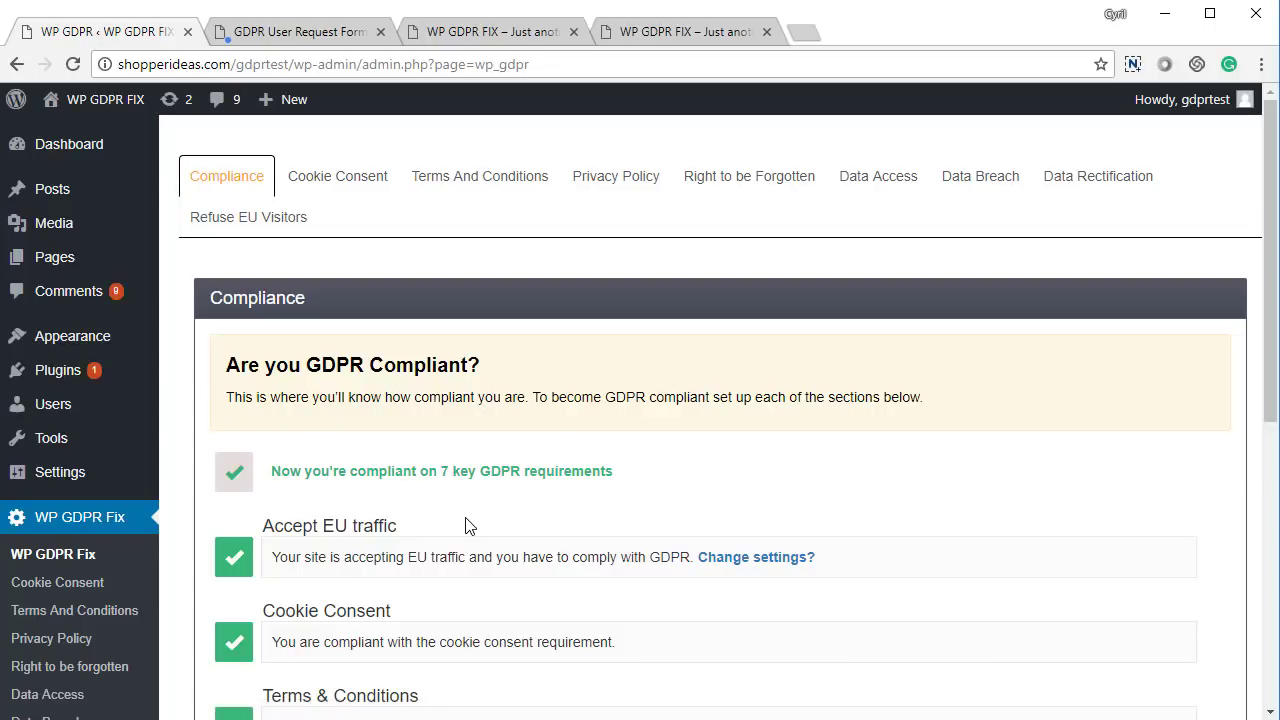
scroll(465, 525, down, 5)
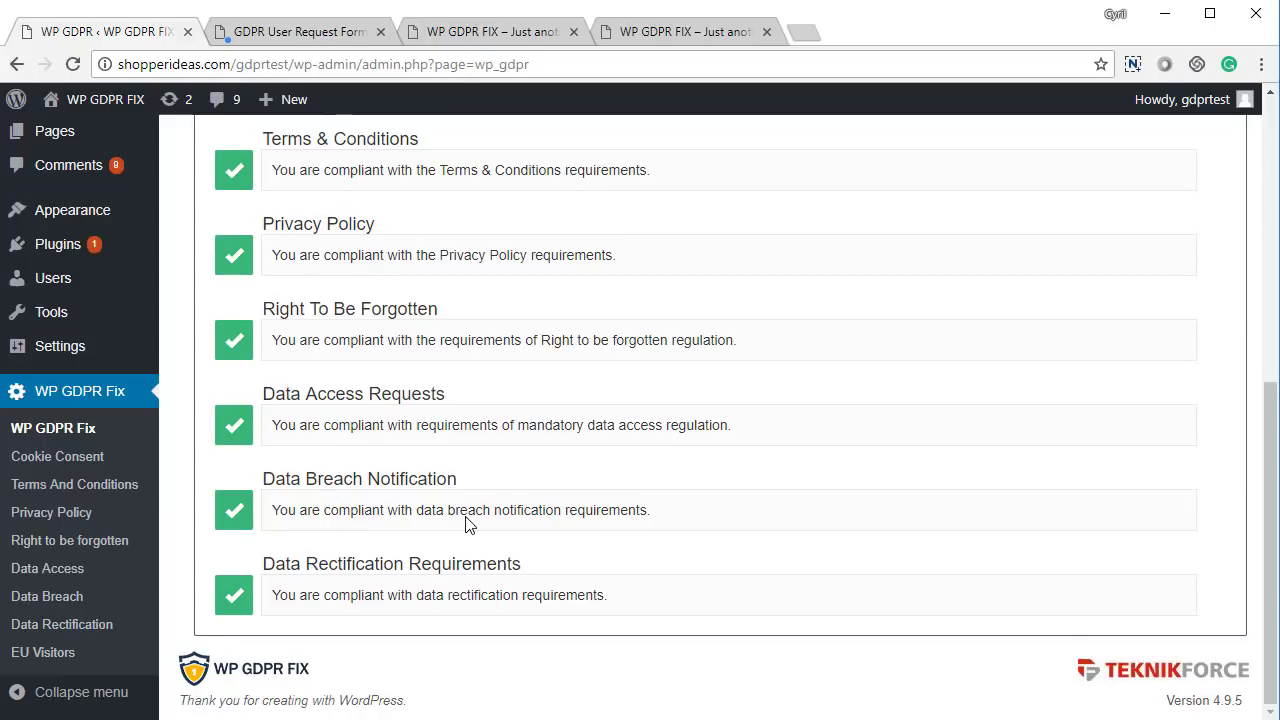
scroll(467, 517, up, 1)
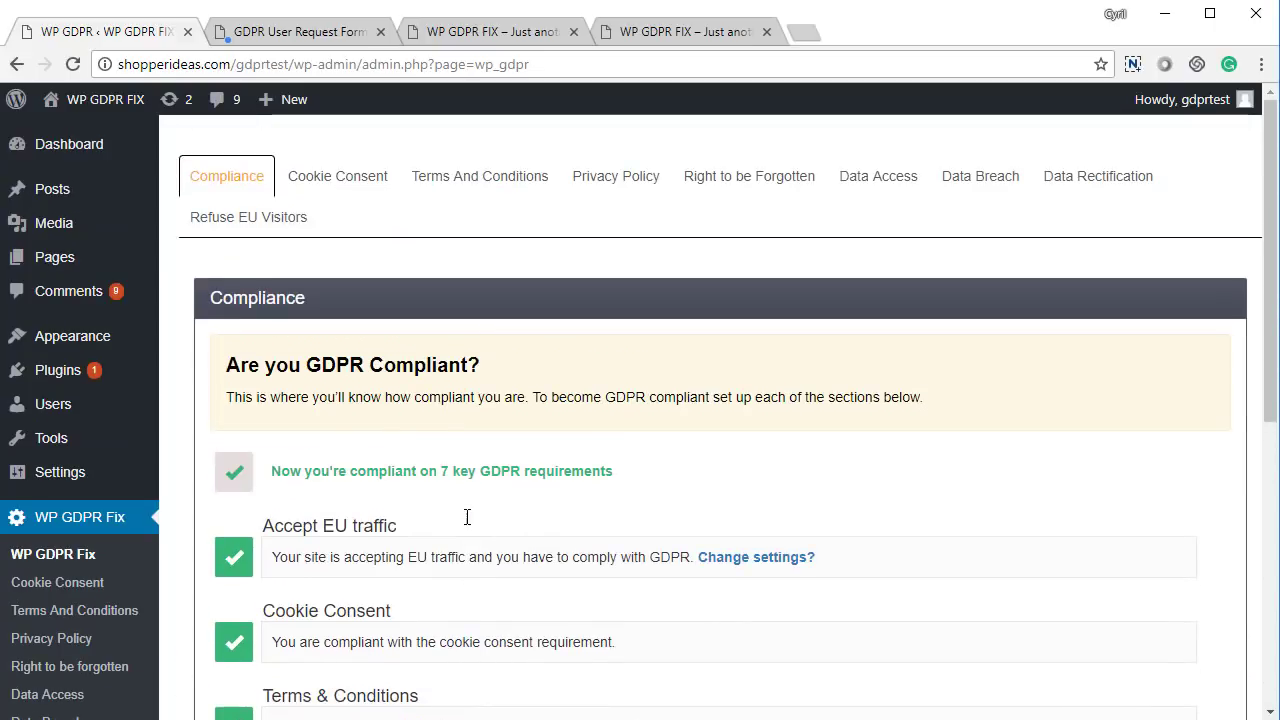